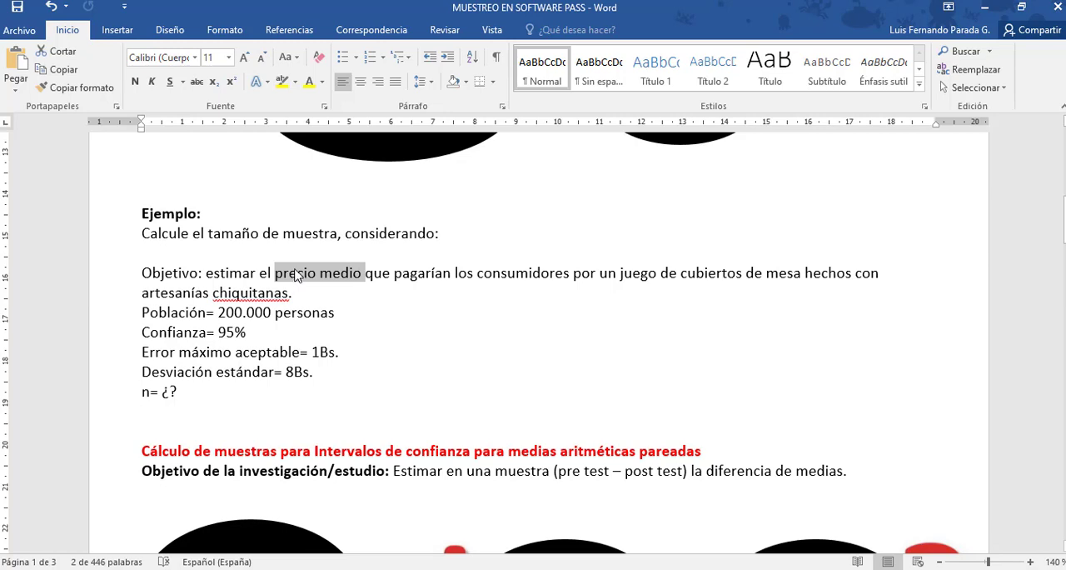
Switch from the Word example to PASS and list the confidence interval procedures for means.
{"action": "left_click", "coordinate": [300, 295]}
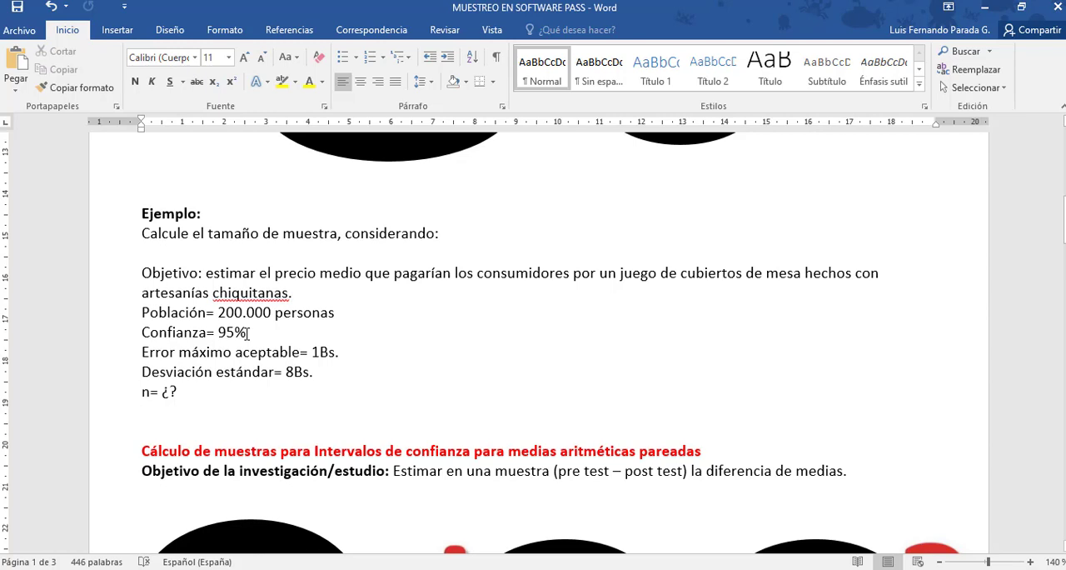
{"action": "left_click", "coordinate": [321, 351]}
{"action": "left_click_drag", "start_coordinate": [1064, 226], "coordinate": [1064, 197]}
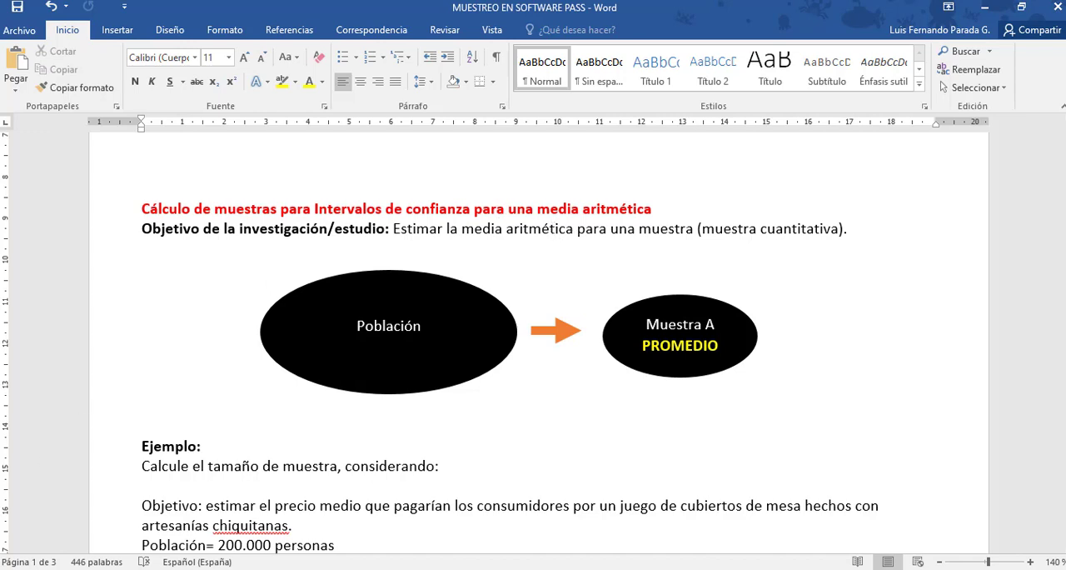
{"action": "key", "text": "alt+Tab"}
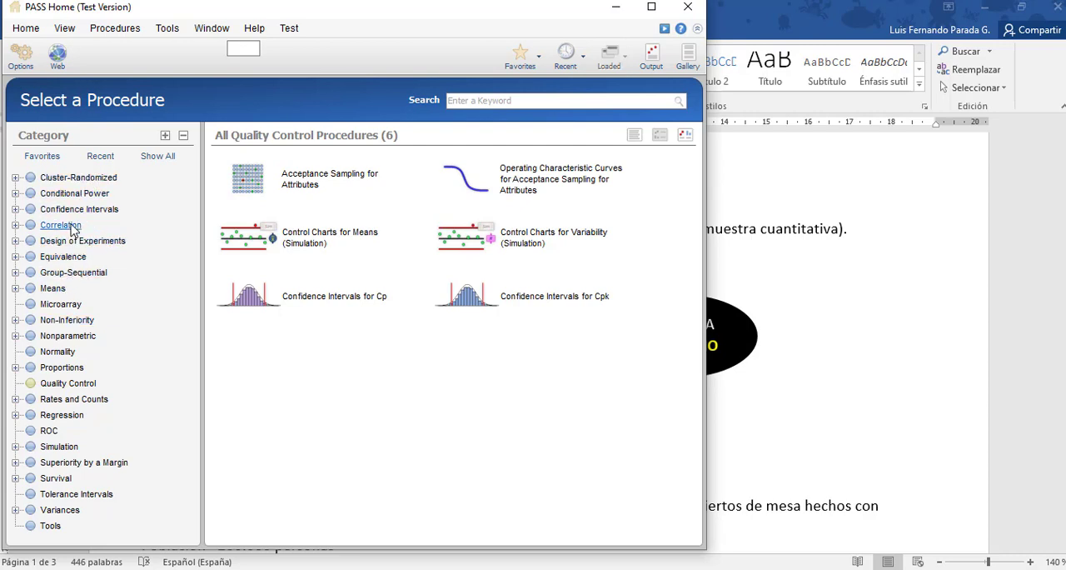
{"action": "left_click", "coordinate": [15, 209]}
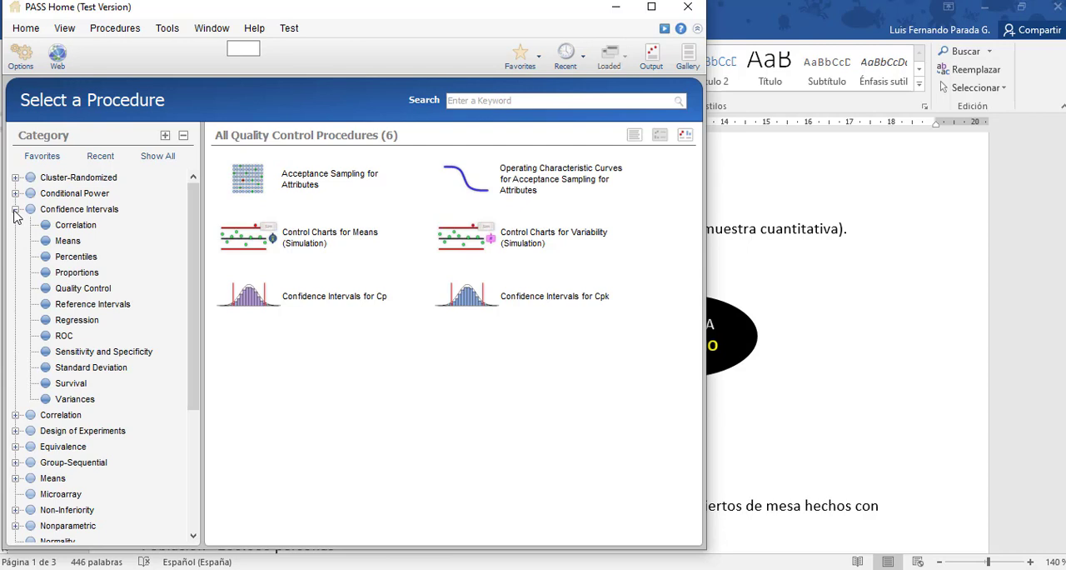
{"action": "left_click", "coordinate": [68, 242]}
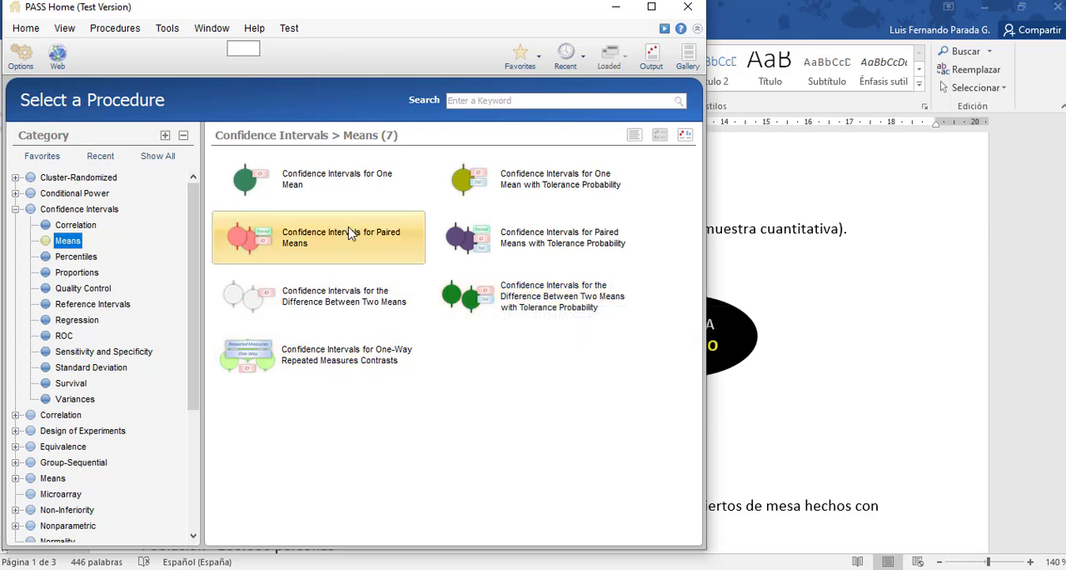
Load the Confidence Intervals for One Mean procedure.
{"action": "left_click", "coordinate": [616, 8]}
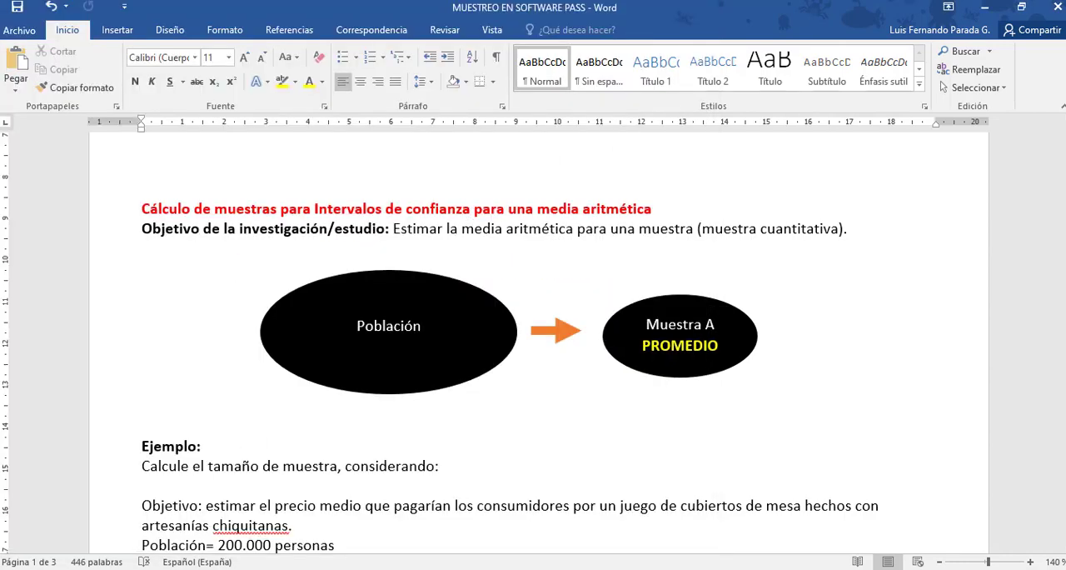
{"action": "left_click", "coordinate": [333, 569]}
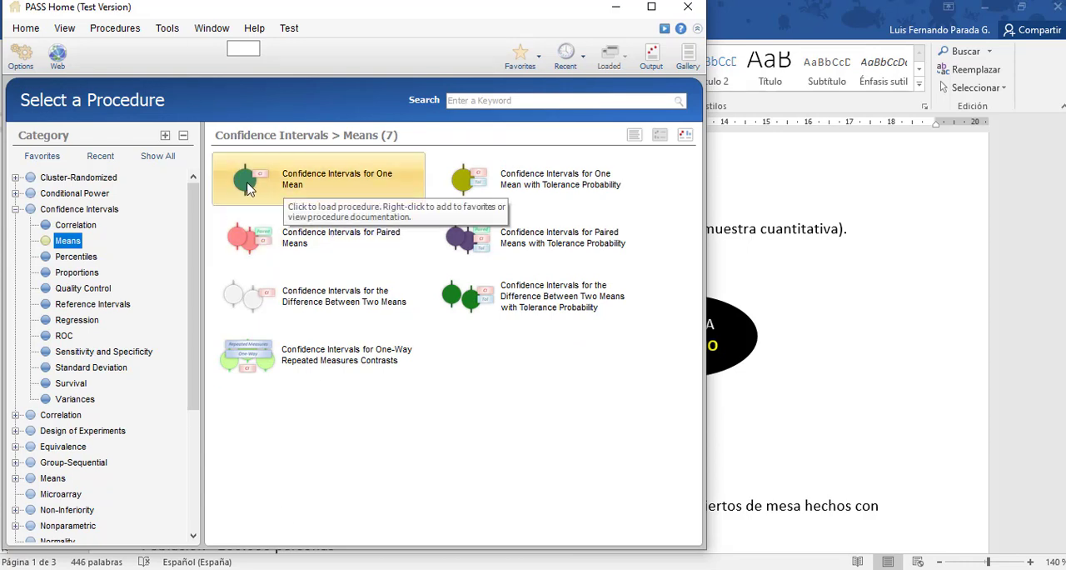
{"action": "left_click", "coordinate": [323, 191]}
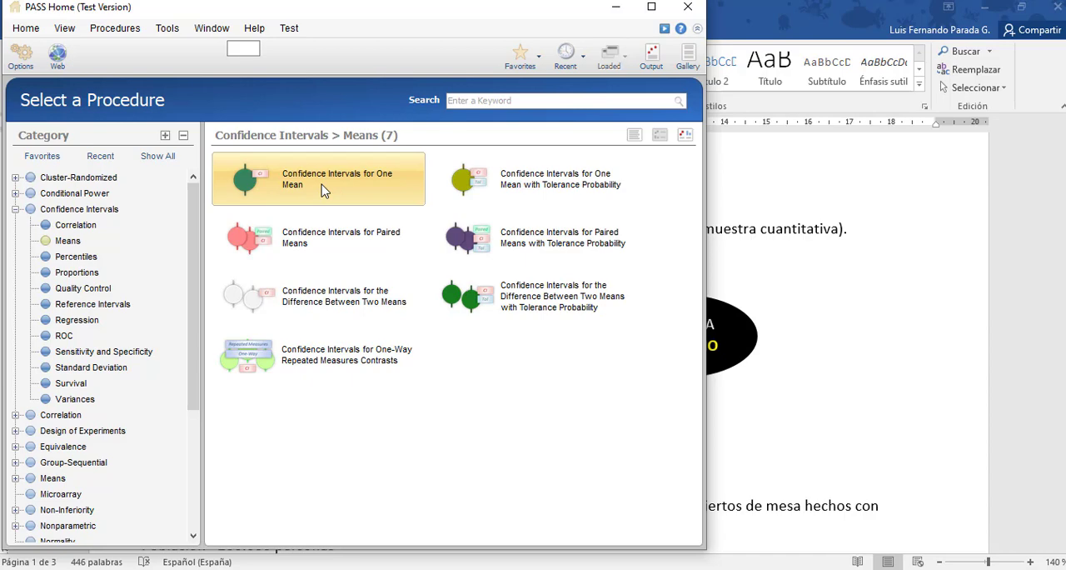
{"action": "double_click", "coordinate": [323, 191]}
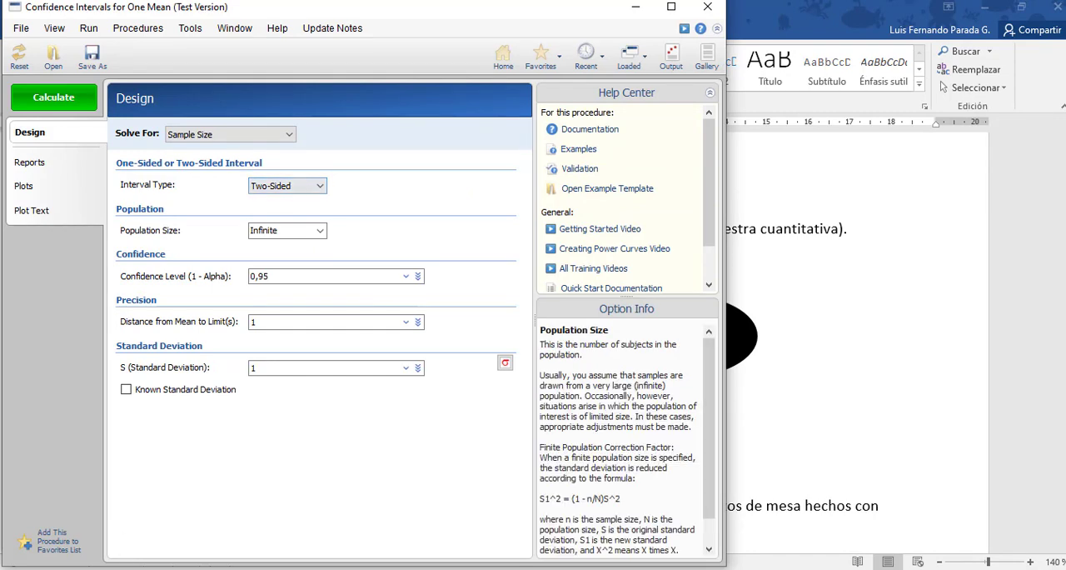
Look up the population in the Word example and set the procedure's population size to 200000.
{"action": "left_click", "coordinate": [227, 568]}
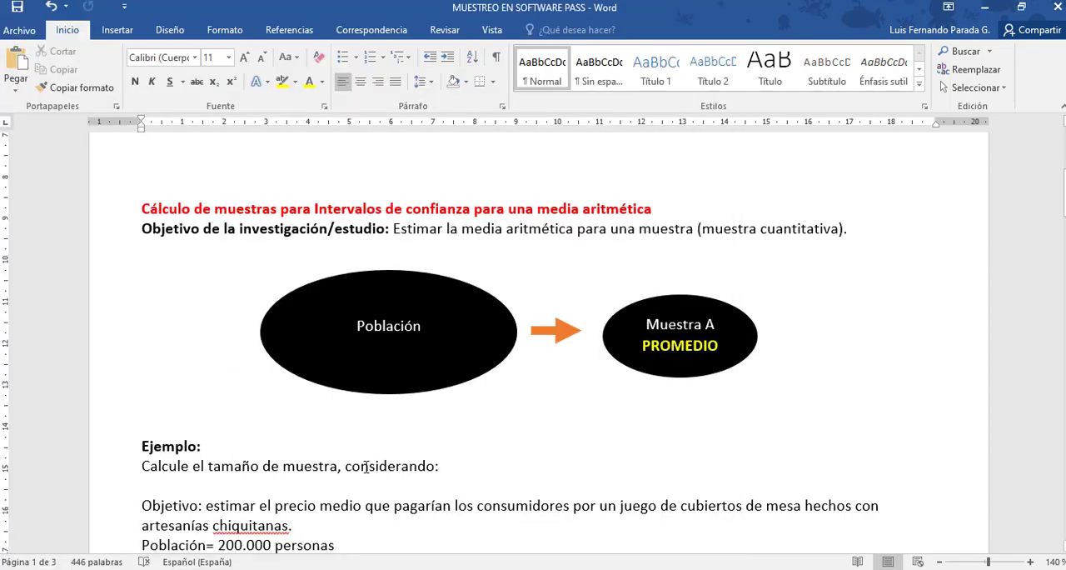
{"action": "key", "text": "ctrl+End"}
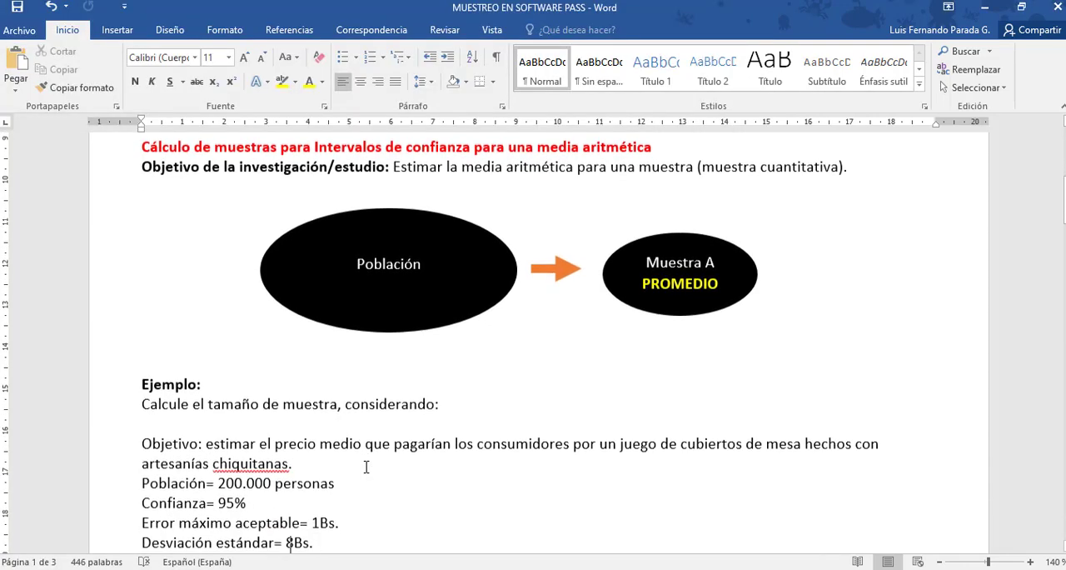
{"action": "key", "text": "Up"}
{"action": "key", "text": "Up"}
{"action": "key", "text": "Up"}
{"action": "key", "text": "Up"}
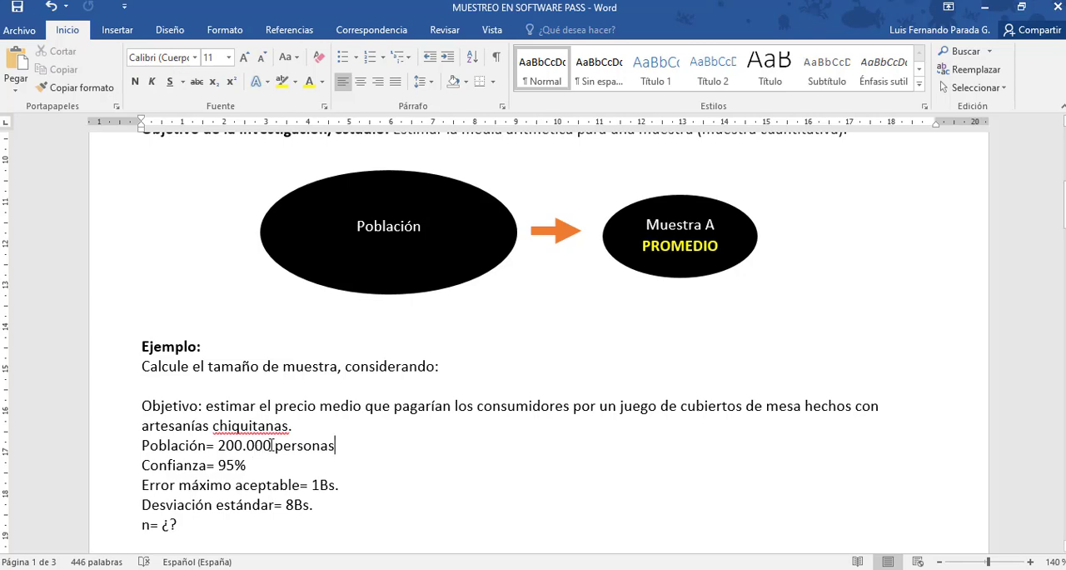
{"action": "mouse_move", "coordinate": [297, 569]}
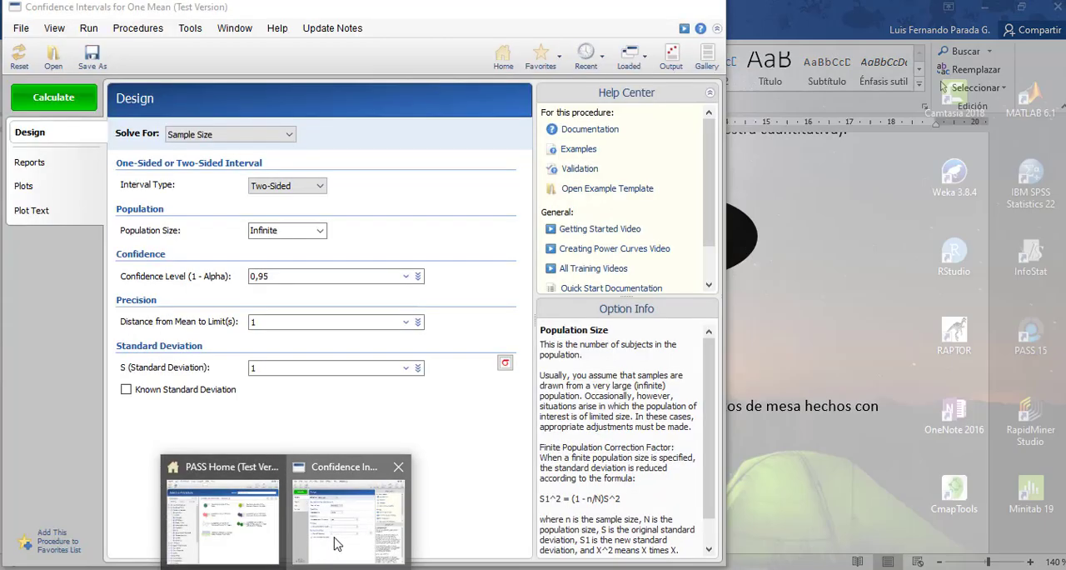
{"action": "left_click", "coordinate": [345, 535]}
{"action": "double_click", "coordinate": [274, 230]}
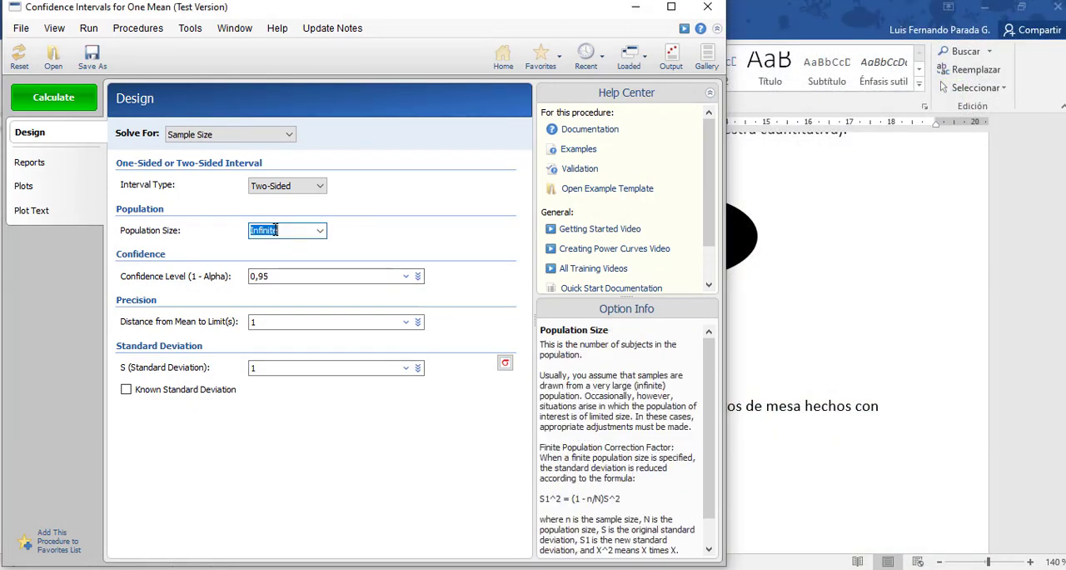
{"action": "type", "text": "200000"}
Check the procedure's confidence level and distance from mean to limits against the confidence and maximum error in the Word example.
{"action": "key", "text": "alt+Tab"}
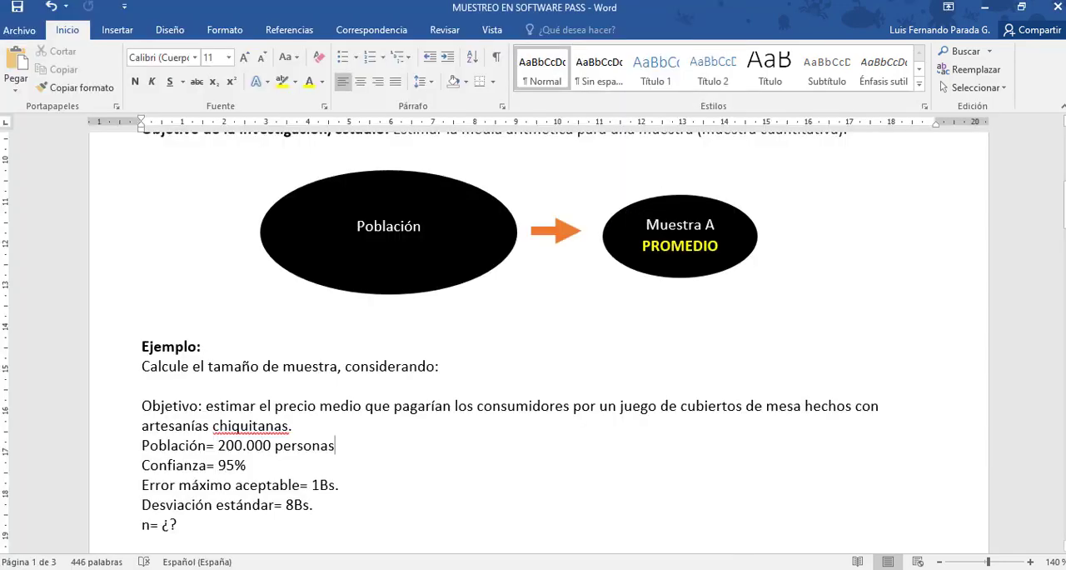
{"action": "left_click", "coordinate": [248, 465]}
{"action": "key", "text": "alt+Tab"}
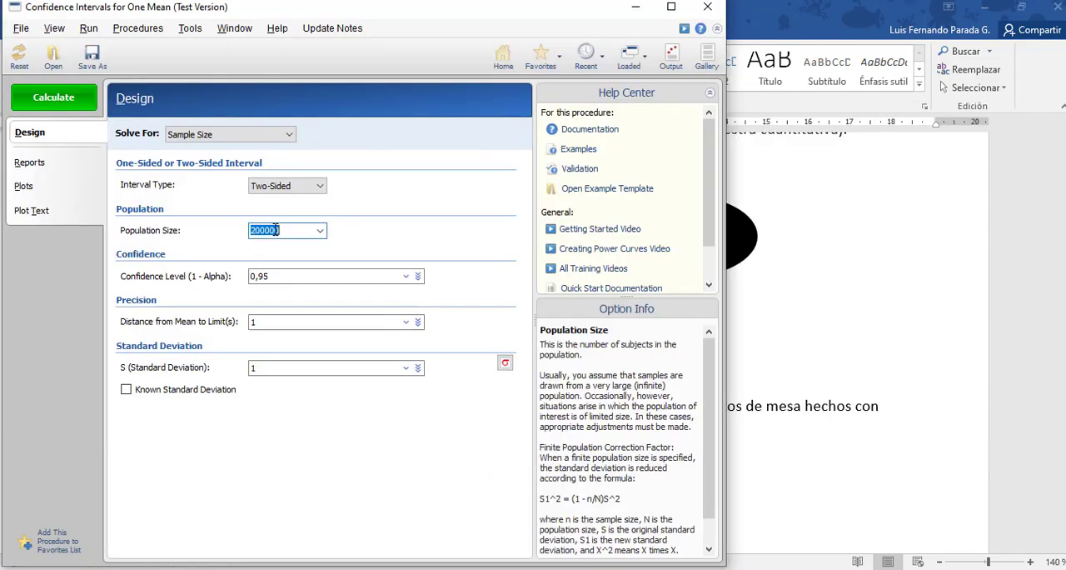
{"action": "left_click", "coordinate": [279, 276]}
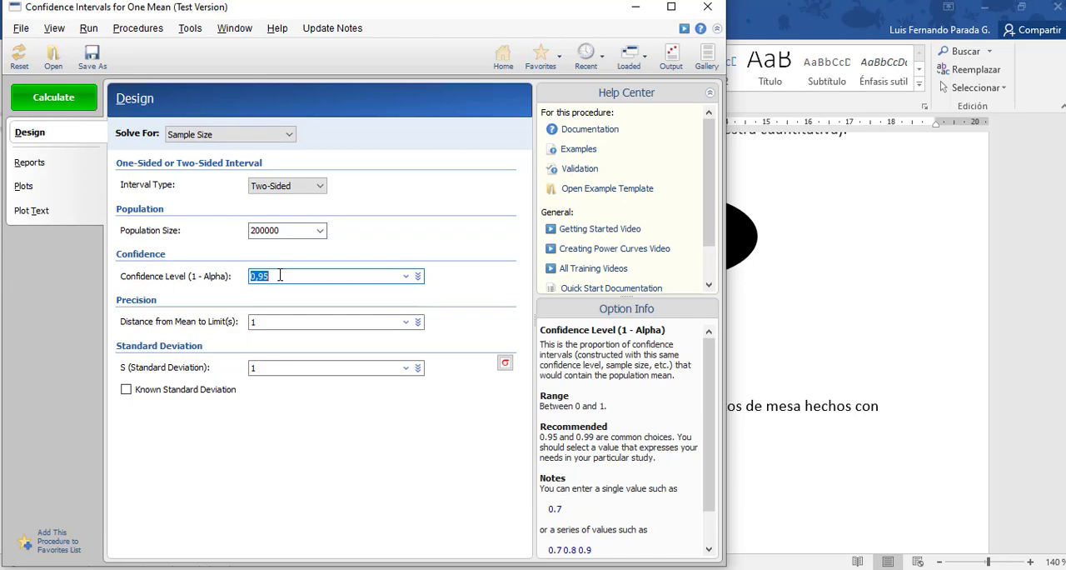
{"action": "key", "text": "alt+Tab"}
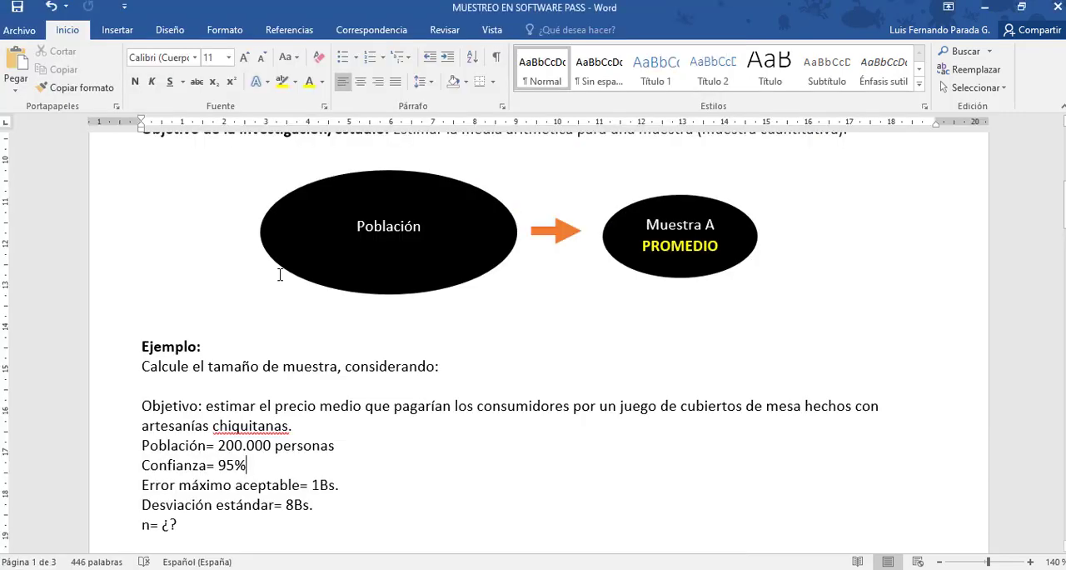
{"action": "key", "text": "Right"}
{"action": "key", "text": "Right"}
{"action": "key", "text": "Right"}
{"action": "key", "text": "Right"}
{"action": "key", "text": "Right"}
{"action": "key", "text": "Right"}
{"action": "key", "text": "Right"}
{"action": "key", "text": "Right"}
{"action": "key", "text": "Right"}
{"action": "key", "text": "Right"}
{"action": "key", "text": "alt+Tab"}
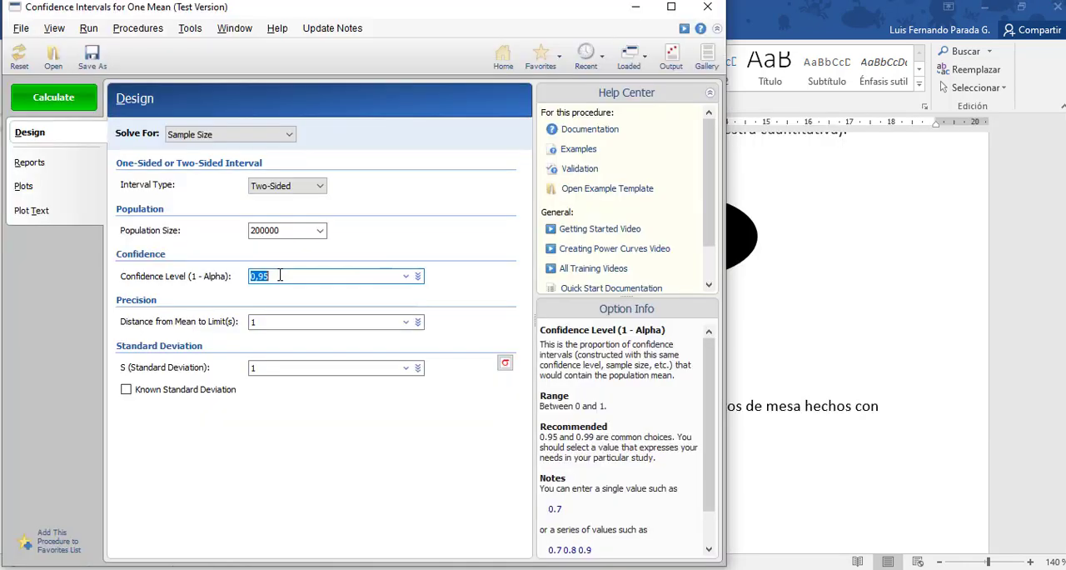
{"action": "left_click", "coordinate": [270, 320]}
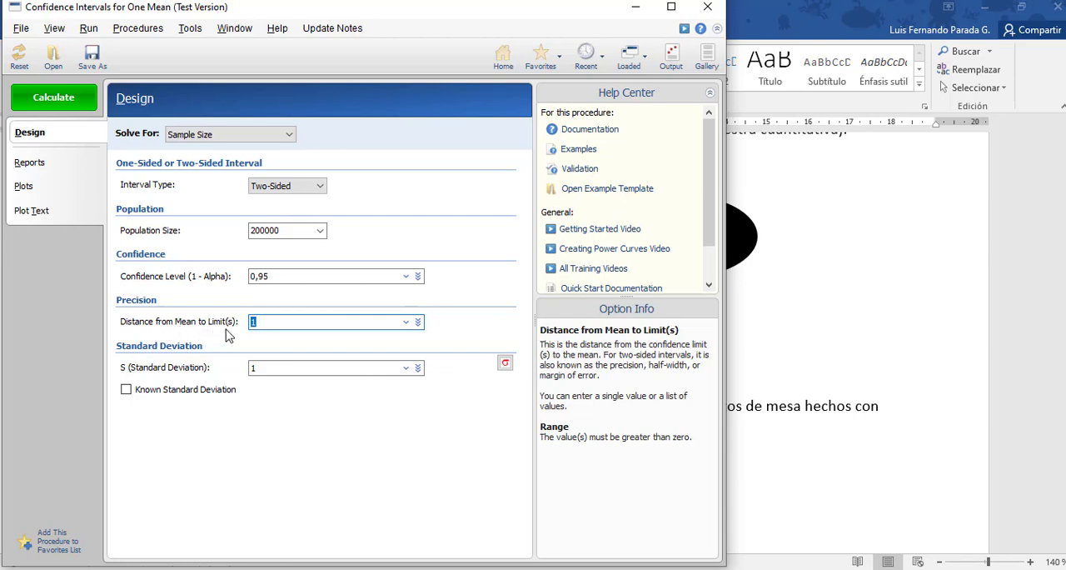
{"action": "left_click", "coordinate": [324, 316]}
{"action": "key", "text": "alt+Tab"}
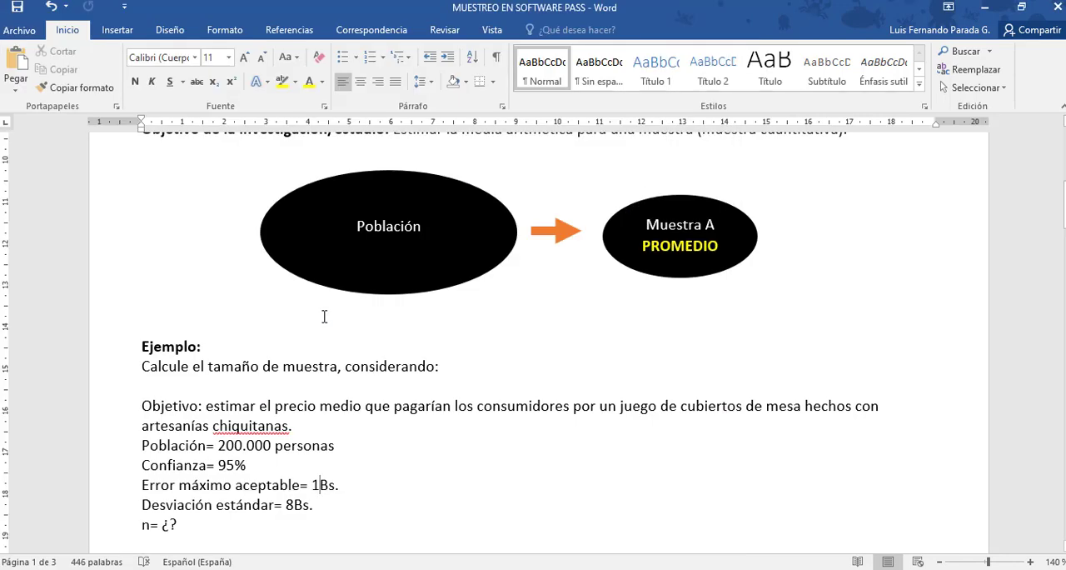
Set the standard deviation to 8 as given in the Word example, calculate the sample size and dismiss the plots tip.
{"action": "key", "text": "Down"}
{"action": "key", "text": "alt+Tab"}
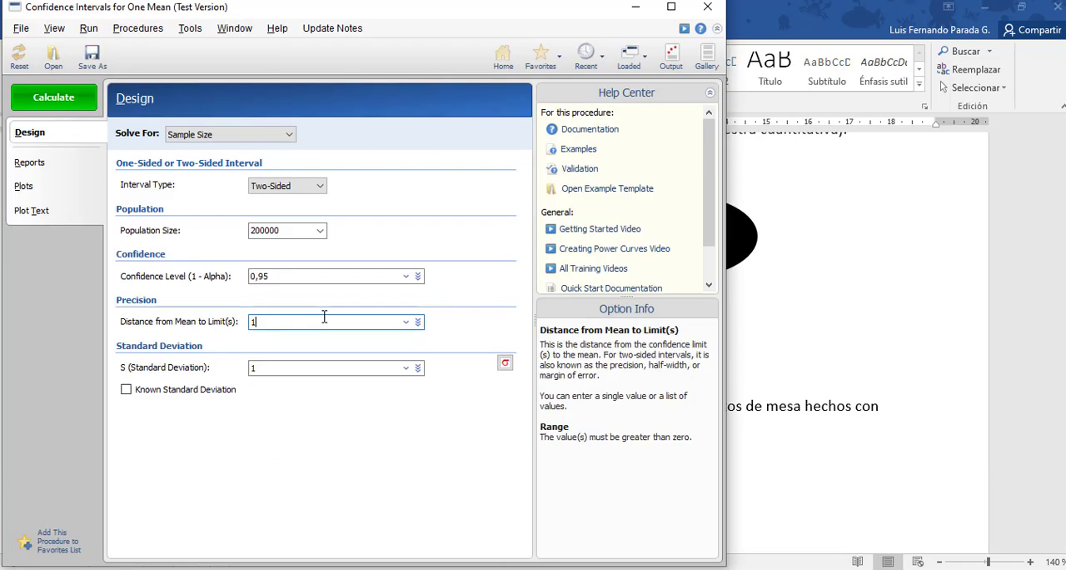
{"action": "left_click", "coordinate": [278, 366]}
{"action": "type", "text": "8"}
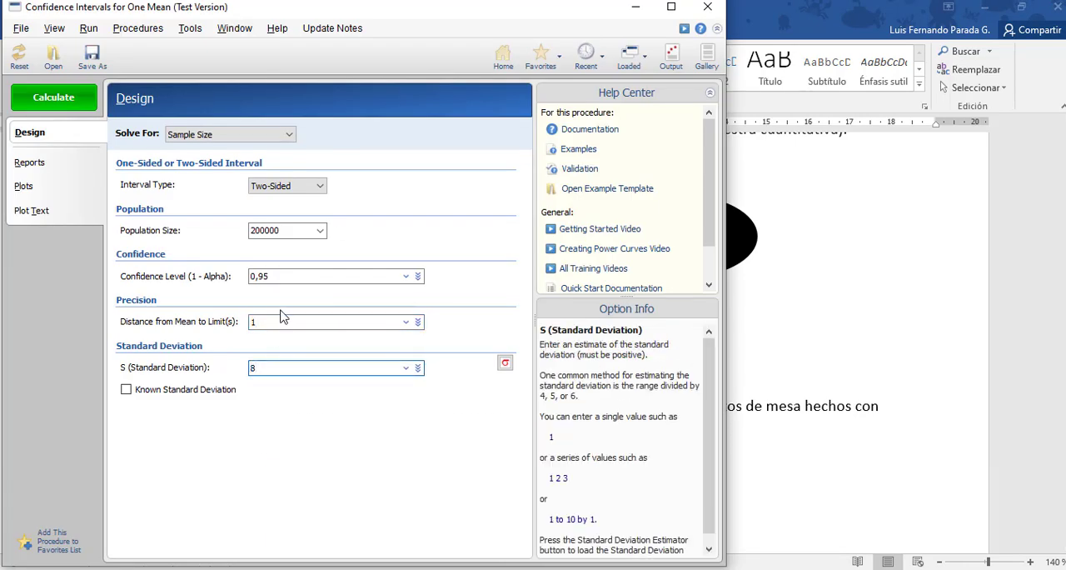
{"action": "left_click", "coordinate": [69, 101]}
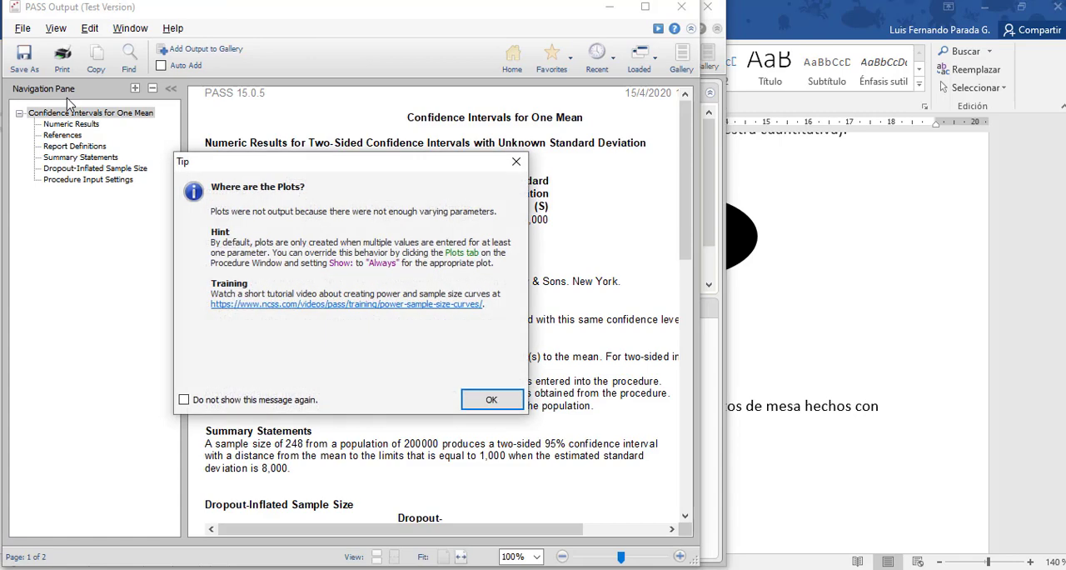
{"action": "left_click", "coordinate": [513, 408]}
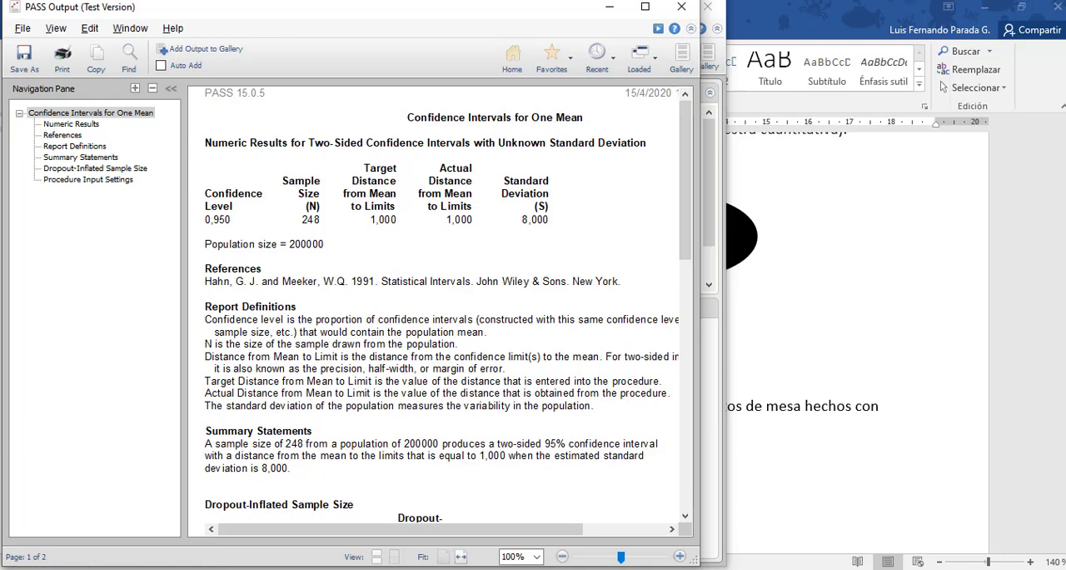
Capture the numeric results table, including the population size line, with Herramienta Recortes.
{"action": "key", "text": "super"}
{"action": "type", "text": "recort"}
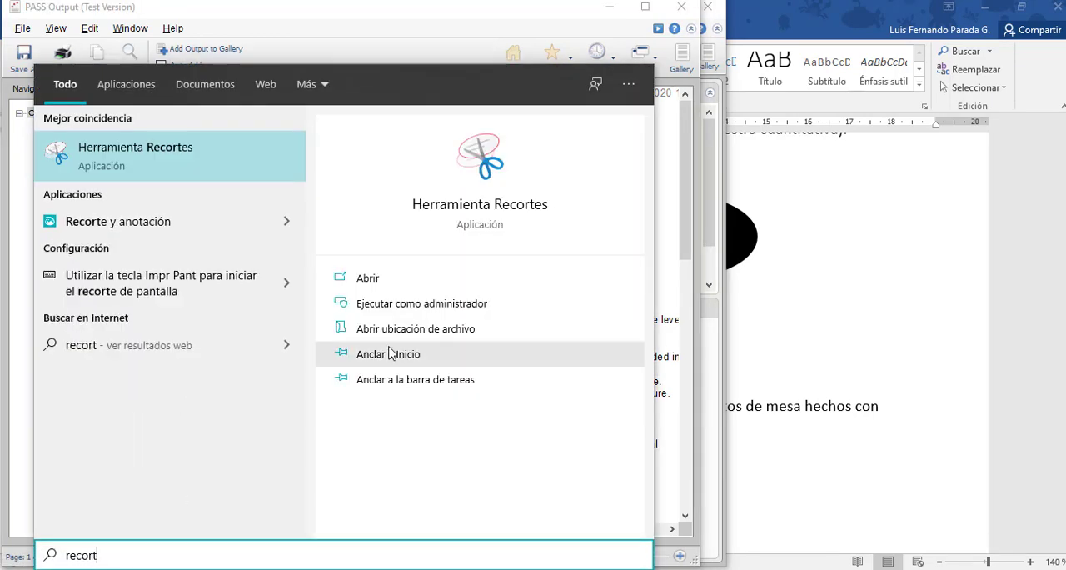
{"action": "left_click", "coordinate": [510, 209]}
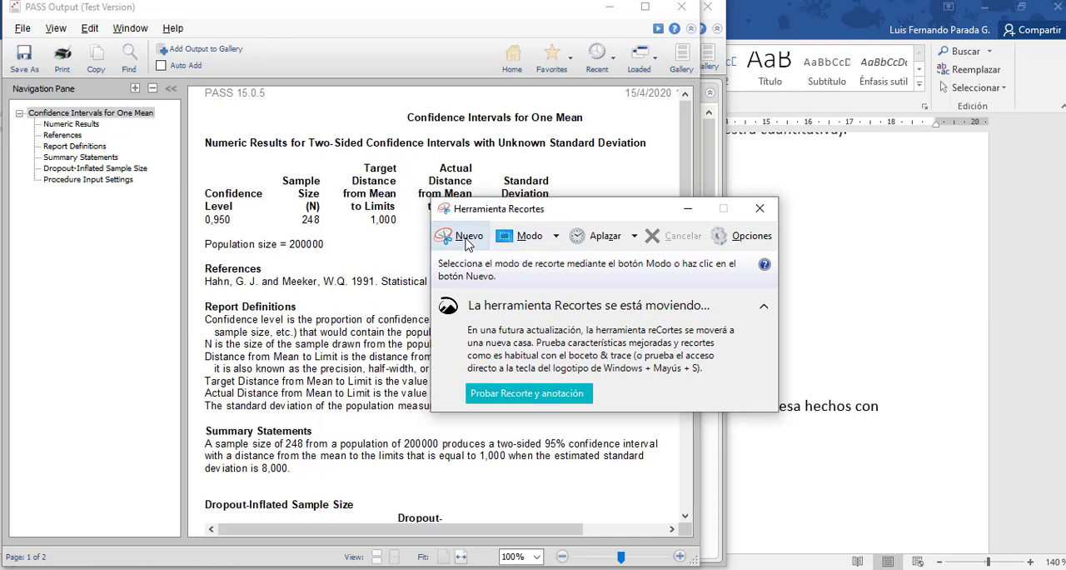
{"action": "left_click", "coordinate": [466, 235]}
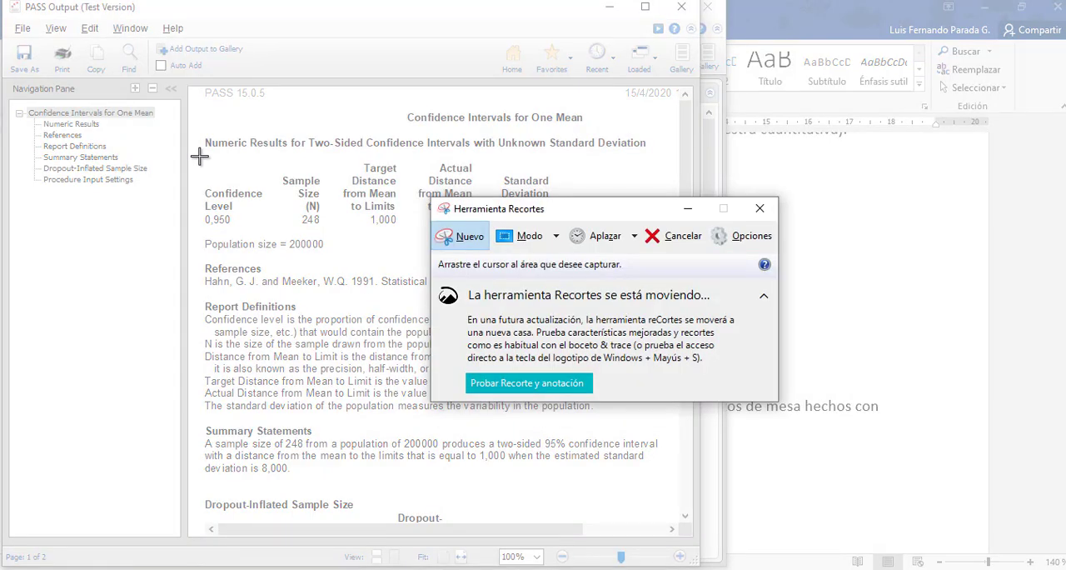
{"action": "left_click_drag", "start_coordinate": [200, 156], "coordinate": [566, 250]}
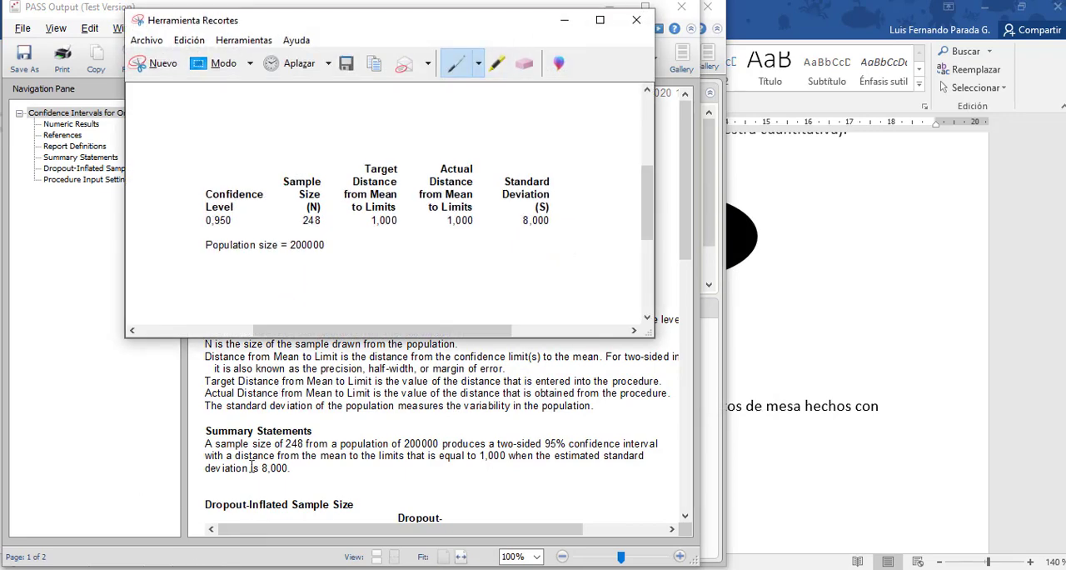
Switch to the Word document and paste the captured results table on a new line below "n= ¿?".
{"action": "left_click", "coordinate": [283, 569]}
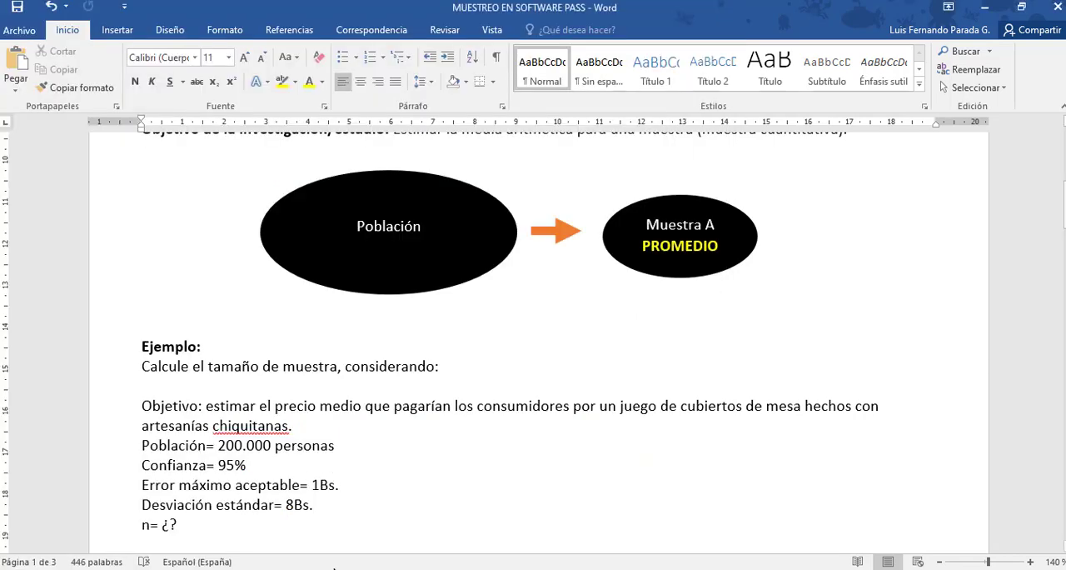
{"action": "key", "text": "Down"}
{"action": "key", "text": "Return"}
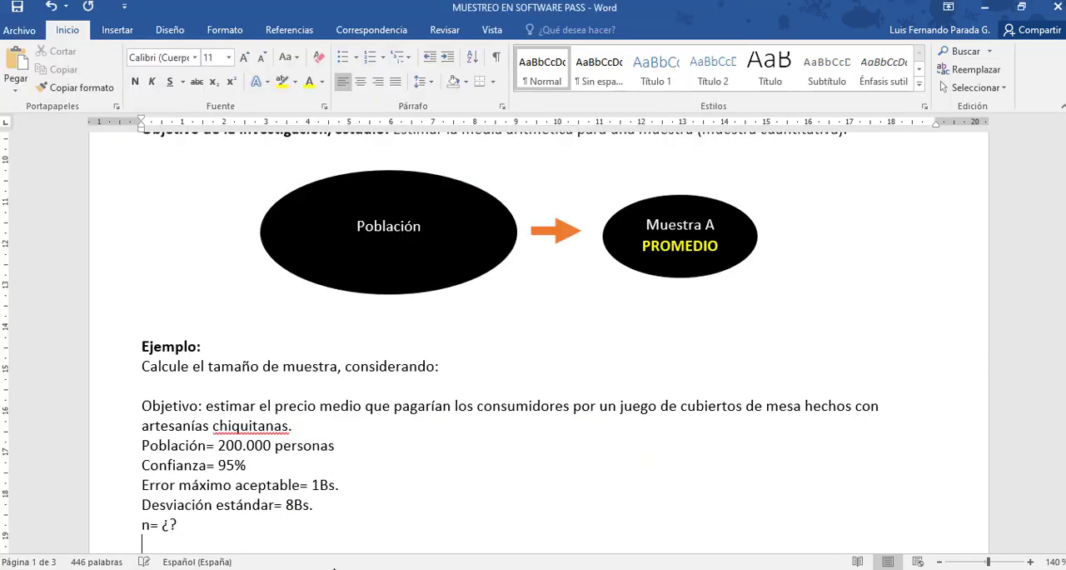
{"action": "key", "text": "ctrl+v"}
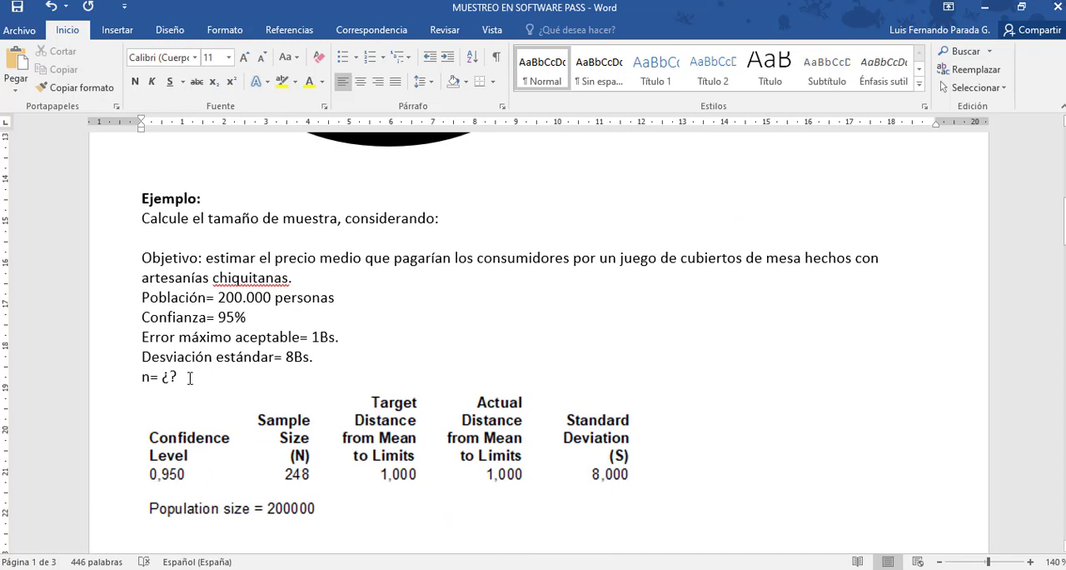
Replace the "¿?" after "n=" with 248 as the example's sample size.
{"action": "key", "text": "BackSpace"}
{"action": "key", "text": "BackSpace"}
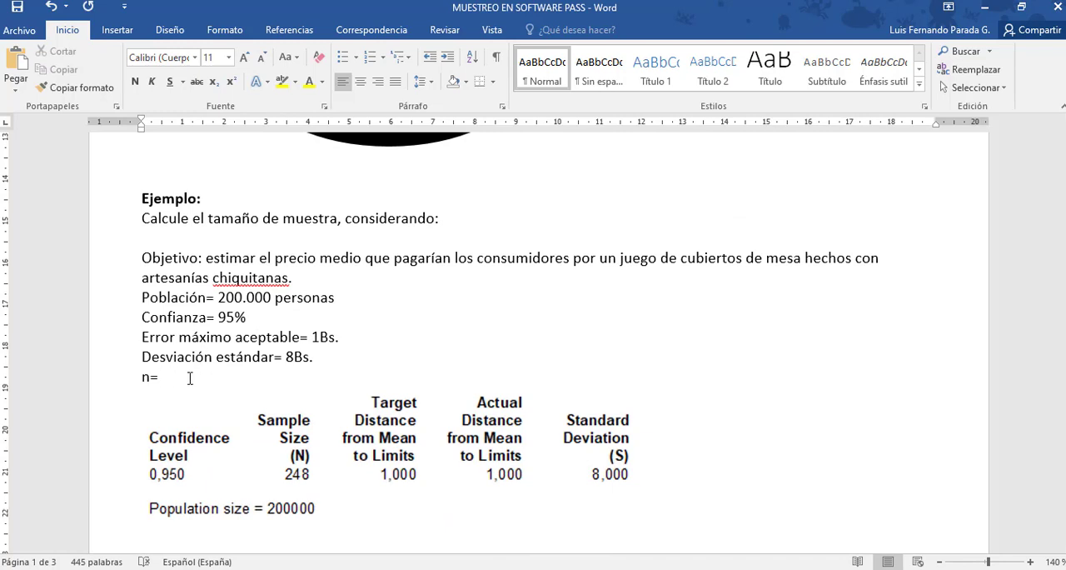
{"action": "type", "text": "248"}
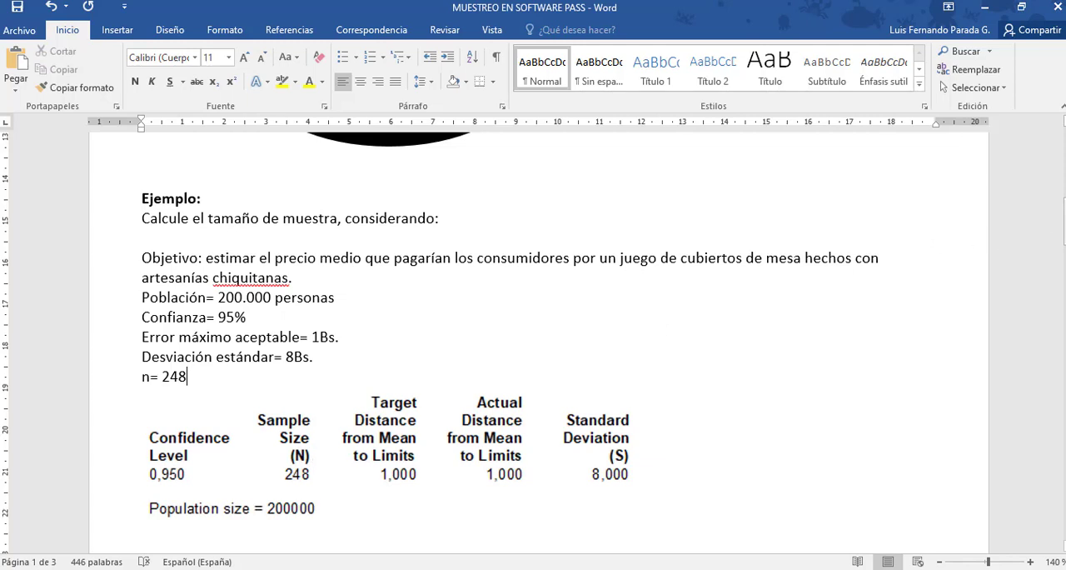
{"action": "scroll", "coordinate": [160, 504], "scroll_direction": "down", "scroll_amount": 2}
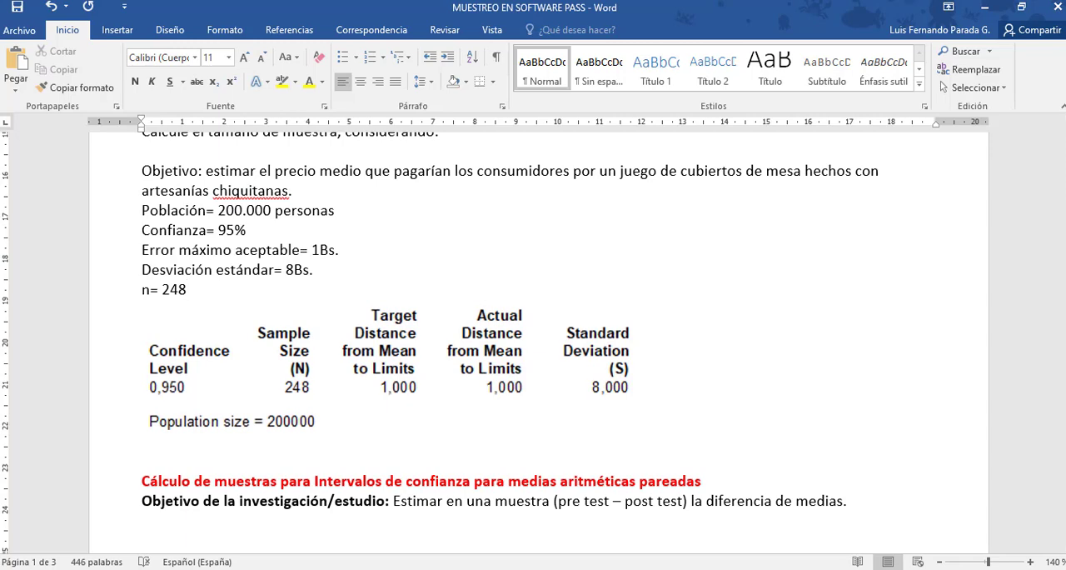
Switch to the PASS output and capture the Dropout-Inflated Sample Size table with Herramienta Recortes.
{"action": "mouse_move", "coordinate": [333, 567]}
{"action": "left_click", "coordinate": [408, 533]}
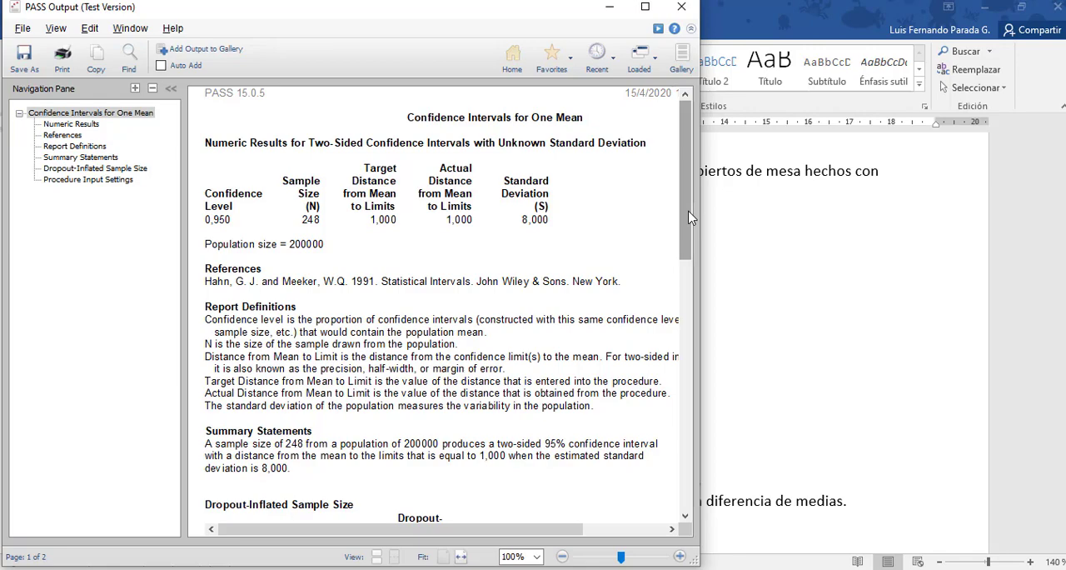
{"action": "left_click_drag", "start_coordinate": [689, 217], "coordinate": [714, 318]}
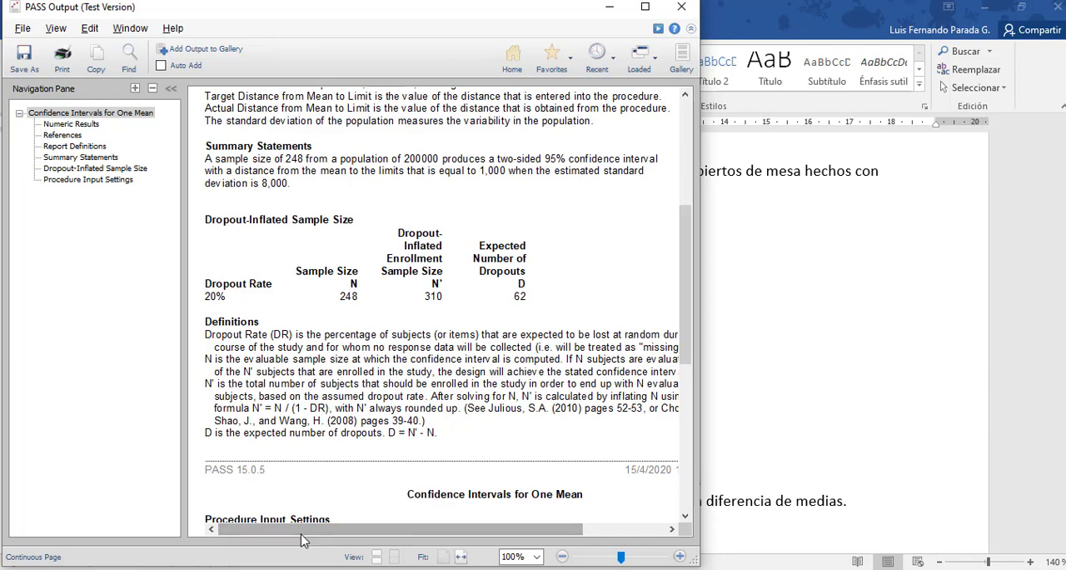
{"action": "left_click", "coordinate": [302, 569]}
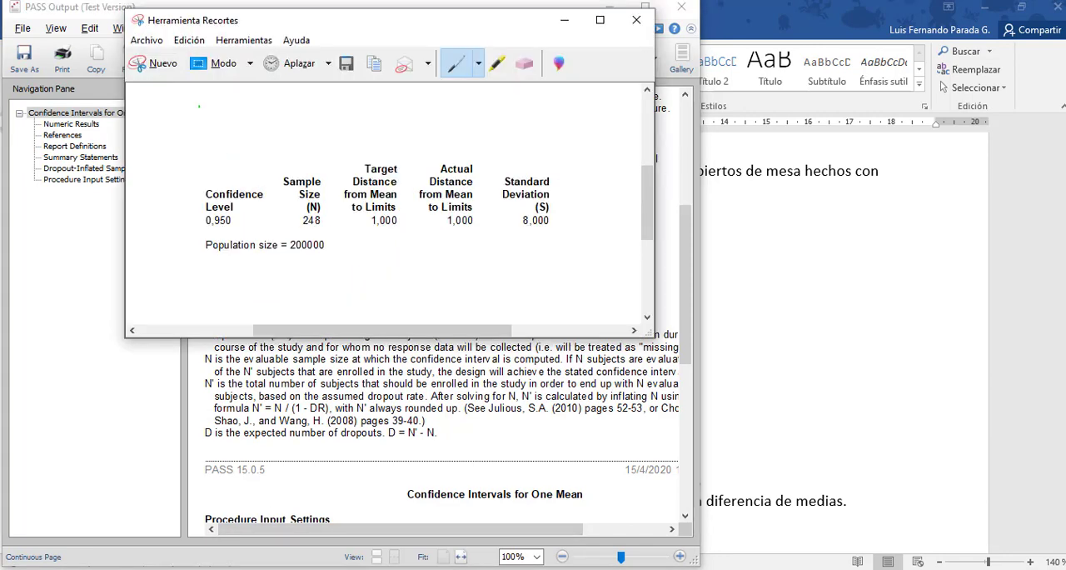
{"action": "left_click", "coordinate": [158, 65]}
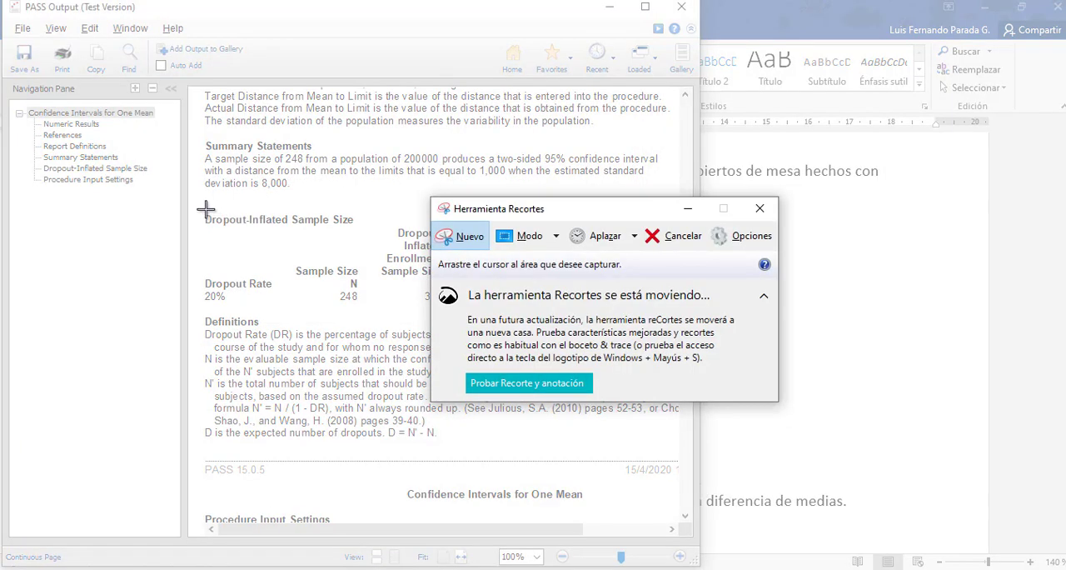
{"action": "left_click_drag", "start_coordinate": [198, 208], "coordinate": [540, 308]}
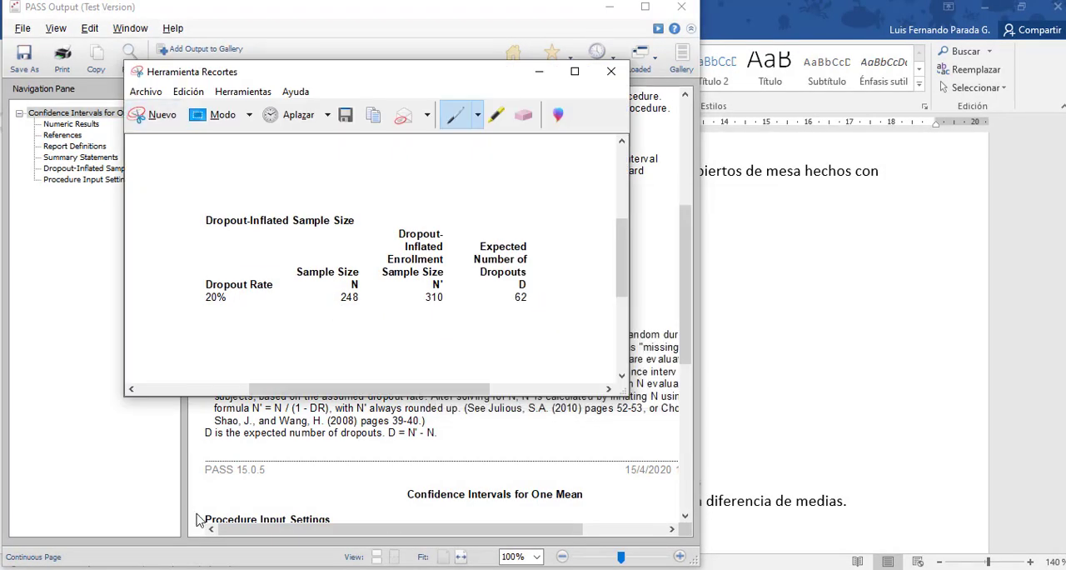
Switch to the Word document and paste the captured dropout table below the numeric results, adding blank lines after it.
{"action": "key", "text": "alt+Tab"}
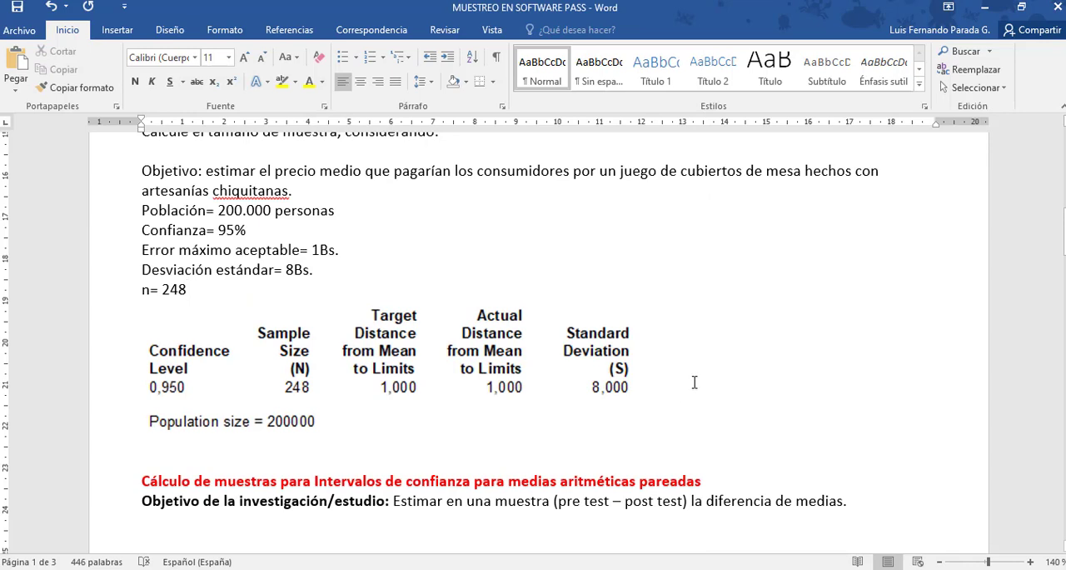
{"action": "key", "text": "Return"}
{"action": "key", "text": "Return"}
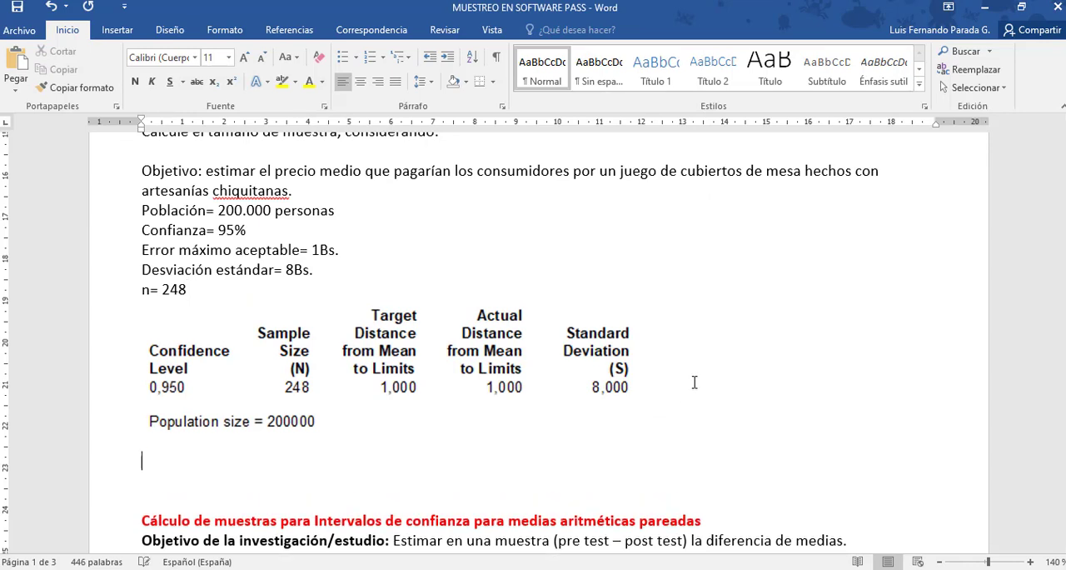
{"action": "key", "text": "ctrl+v"}
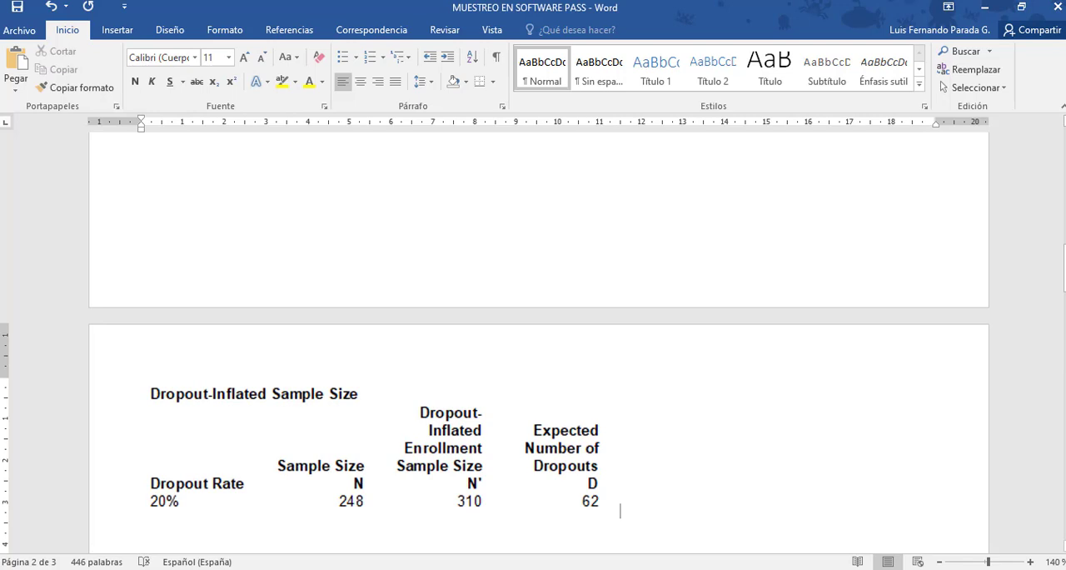
{"action": "mouse_move", "coordinate": [1064, 274]}
{"action": "left_mouse_down"}
{"action": "mouse_move", "coordinate": [1064, 248]}
{"action": "mouse_move", "coordinate": [1064, 290]}
{"action": "left_mouse_up"}
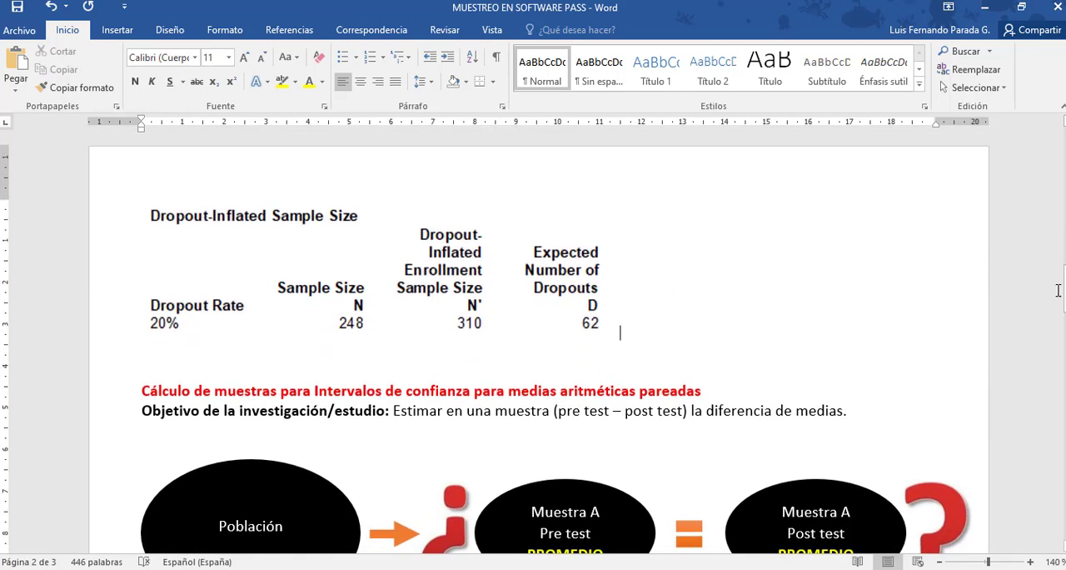
{"action": "key", "text": "Return"}
{"action": "key", "text": "Return"}
{"action": "key", "text": "Return"}
{"action": "key", "text": "Return"}
{"action": "key", "text": "Return"}
{"action": "key", "text": "Return"}
{"action": "key", "text": "Return"}
{"action": "key", "text": "Return"}
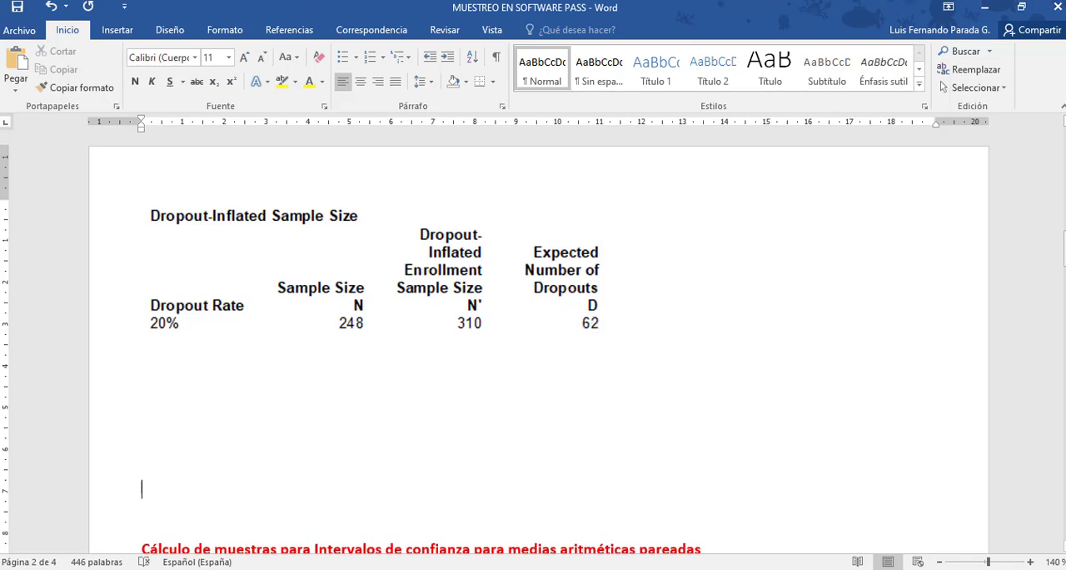
Add the line "n estimada máxima= 310" below "n= 248" and save the document.
{"action": "scroll", "coordinate": [538, 341], "scroll_direction": "up", "scroll_amount": 8}
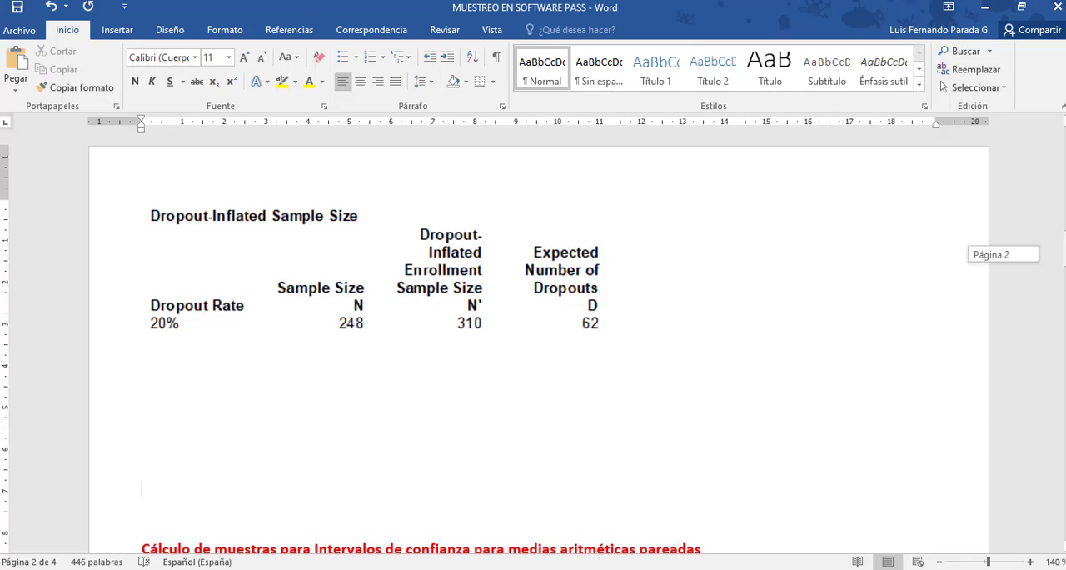
{"action": "scroll", "coordinate": [906, 175], "scroll_direction": "up", "scroll_amount": 2}
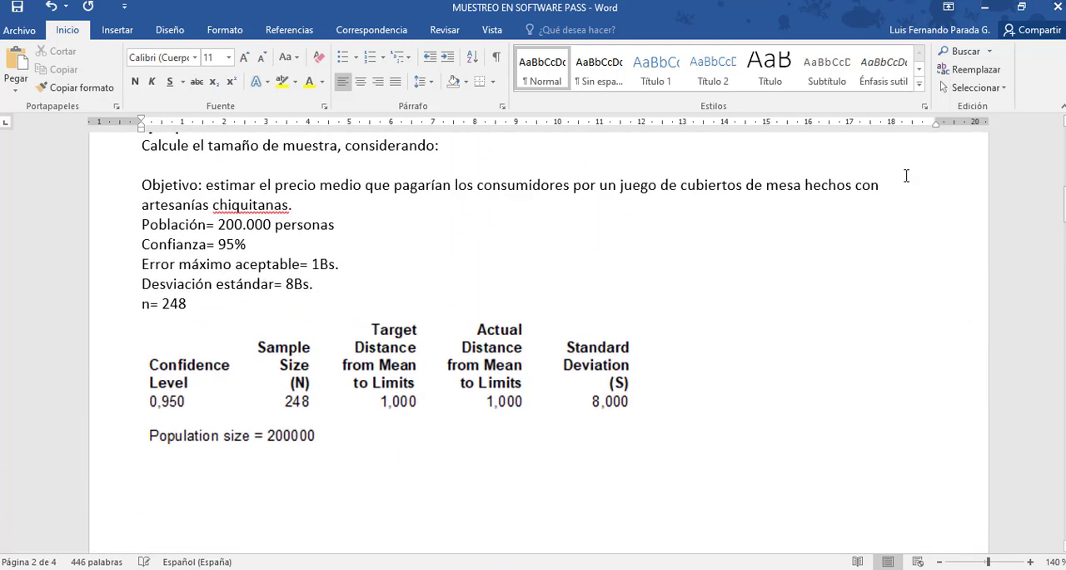
{"action": "left_click", "coordinate": [197, 302]}
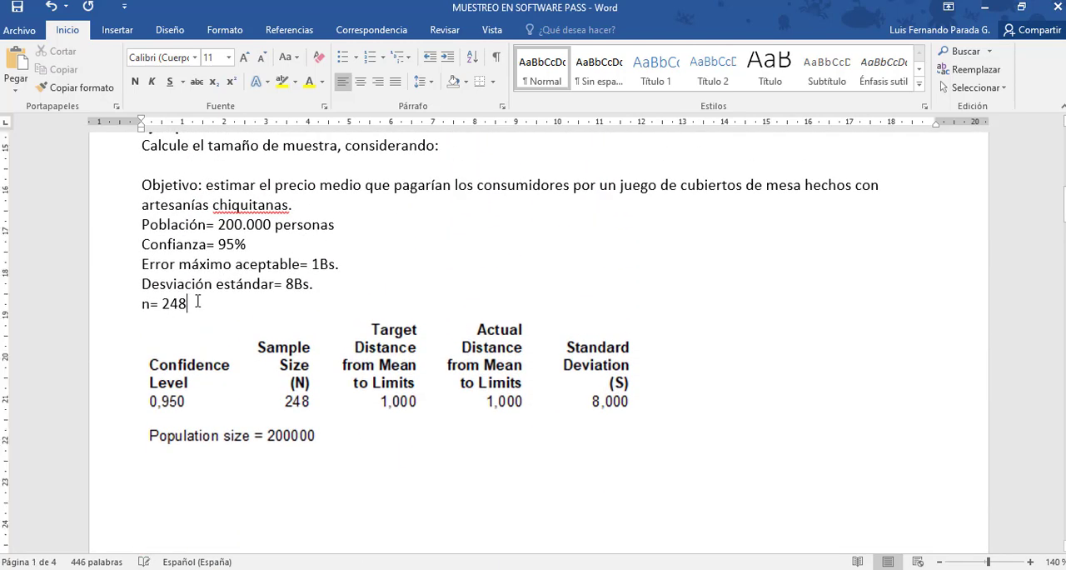
{"action": "key", "text": "Return"}
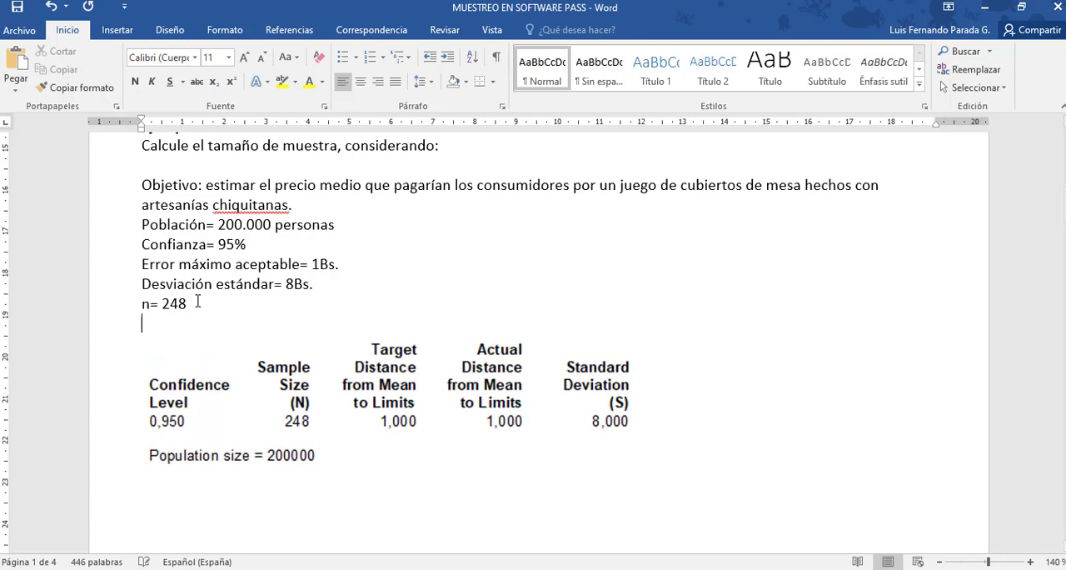
{"action": "type", "text": "n estimada"}
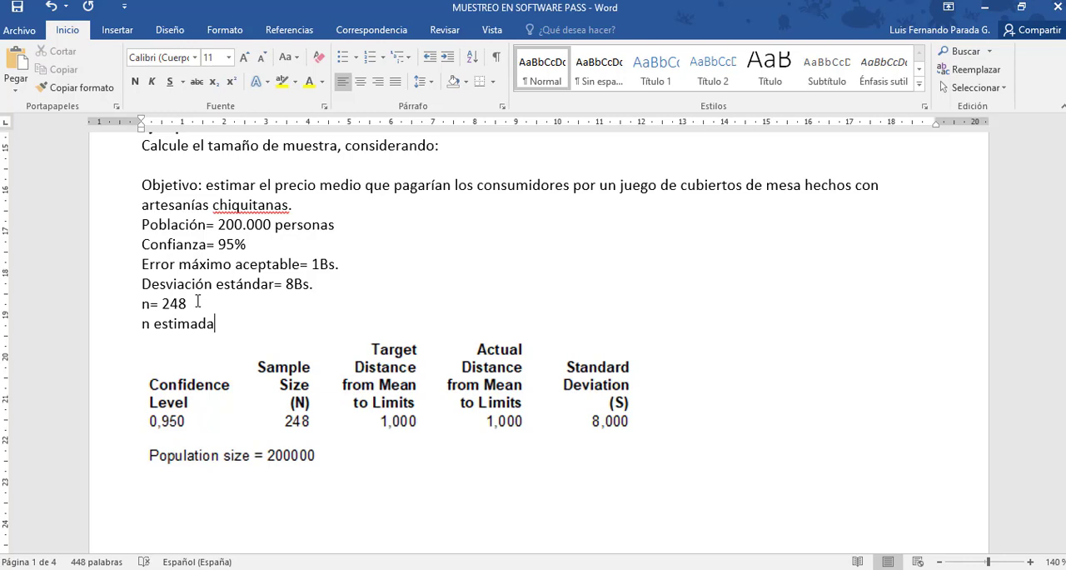
{"action": "type", "text": " máxima= 319"}
{"action": "key", "text": "BackSpace"}
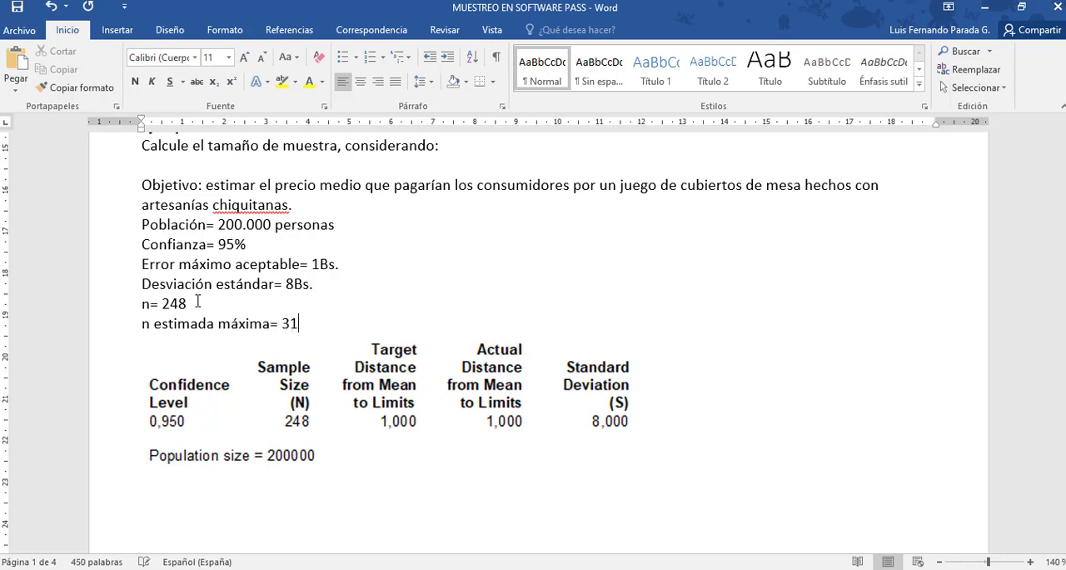
{"action": "type", "text": "0"}
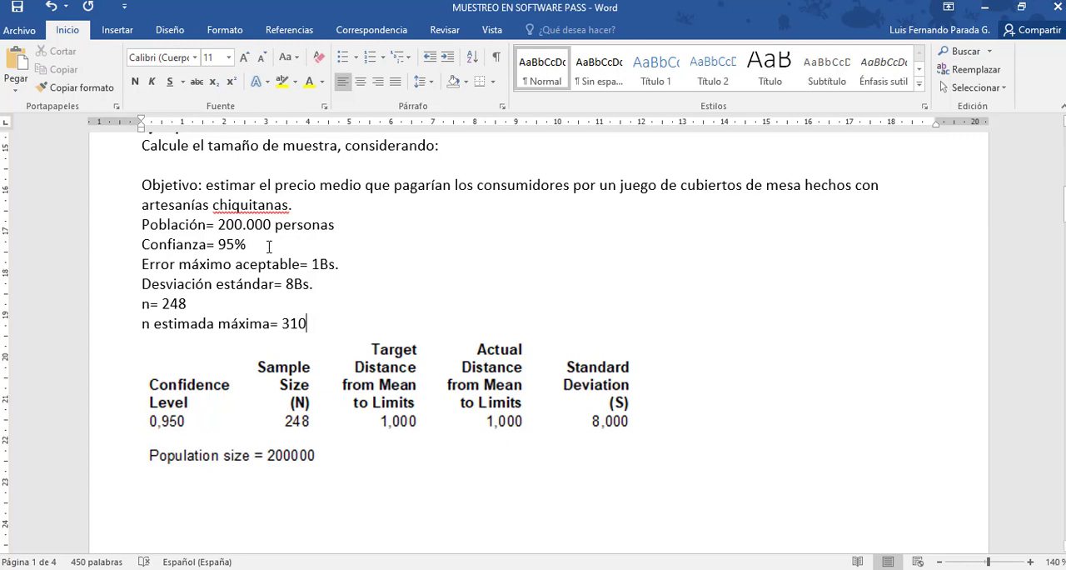
{"action": "left_click", "coordinate": [12, 11]}
Look over the completed example in Word, then switch to the PASS output window and close it.
{"action": "scroll", "coordinate": [533, 334], "scroll_direction": "up", "scroll_amount": 7}
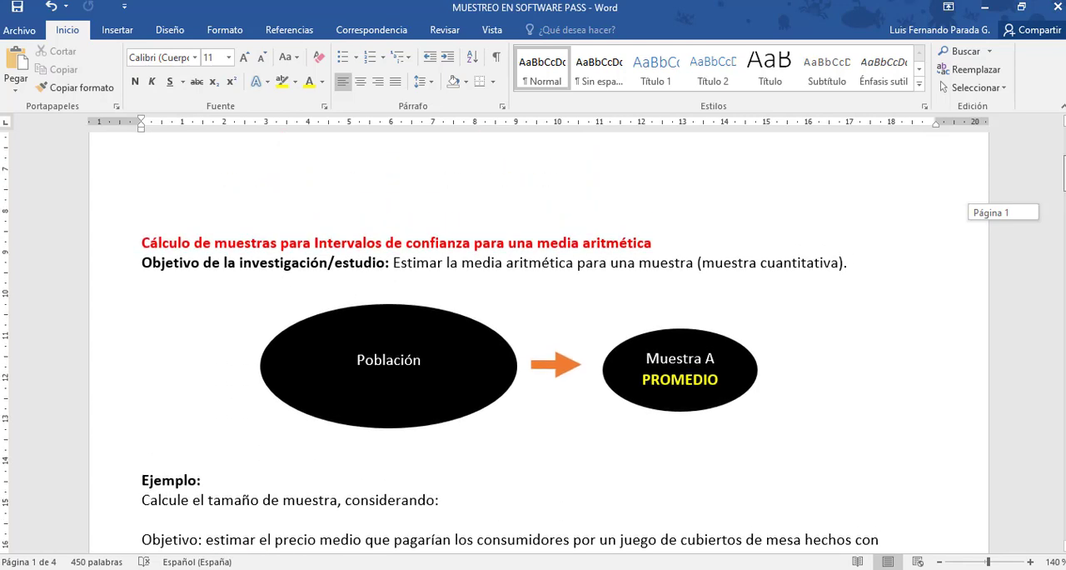
{"action": "scroll", "coordinate": [533, 333], "scroll_direction": "down", "scroll_amount": 4}
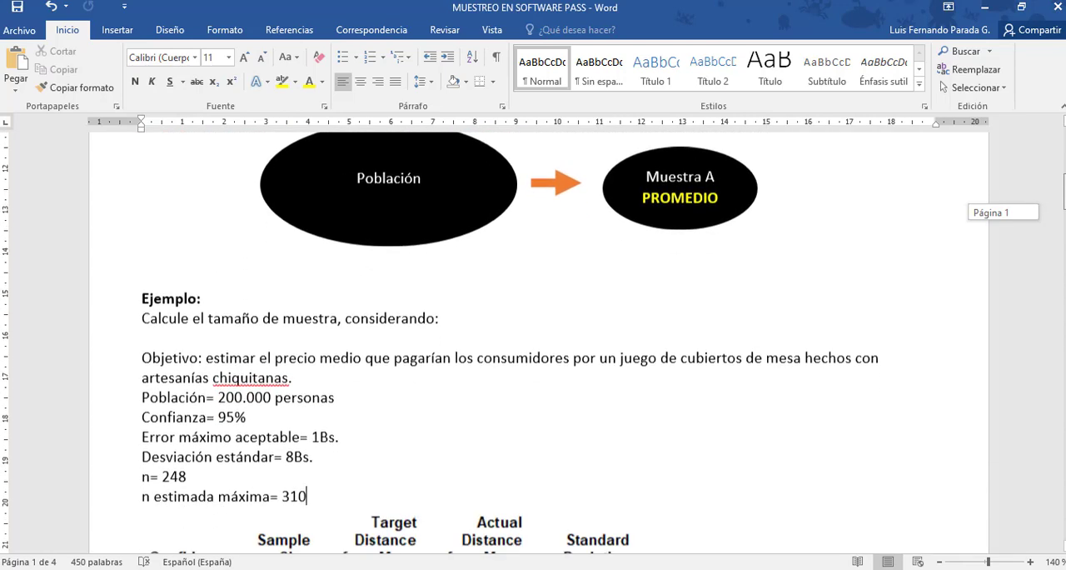
{"action": "scroll", "coordinate": [533, 333], "scroll_direction": "down", "scroll_amount": 15}
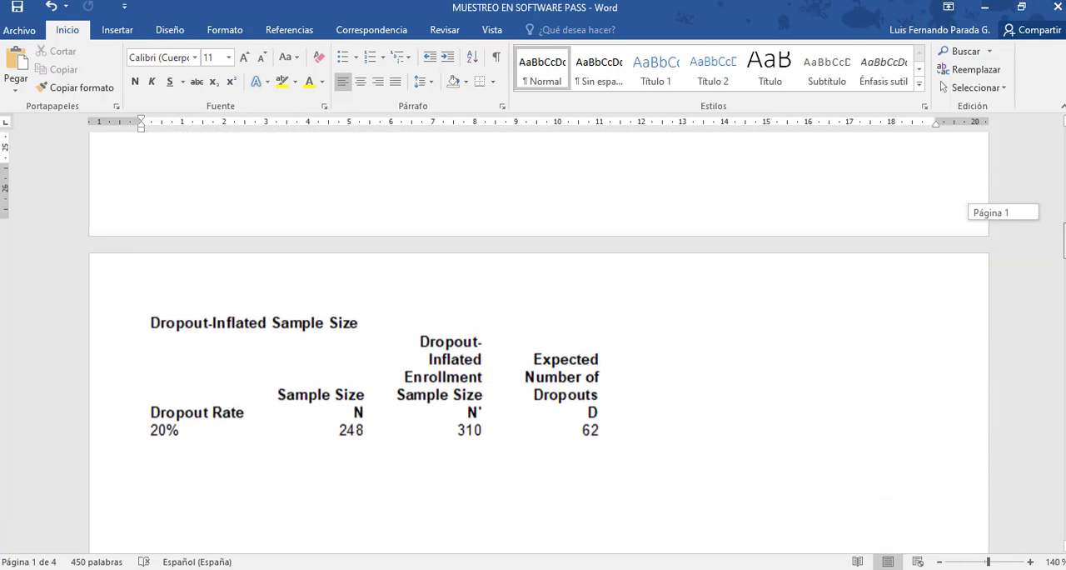
{"action": "scroll", "coordinate": [533, 333], "scroll_direction": "down", "scroll_amount": 1}
{"action": "mouse_move", "coordinate": [283, 568]}
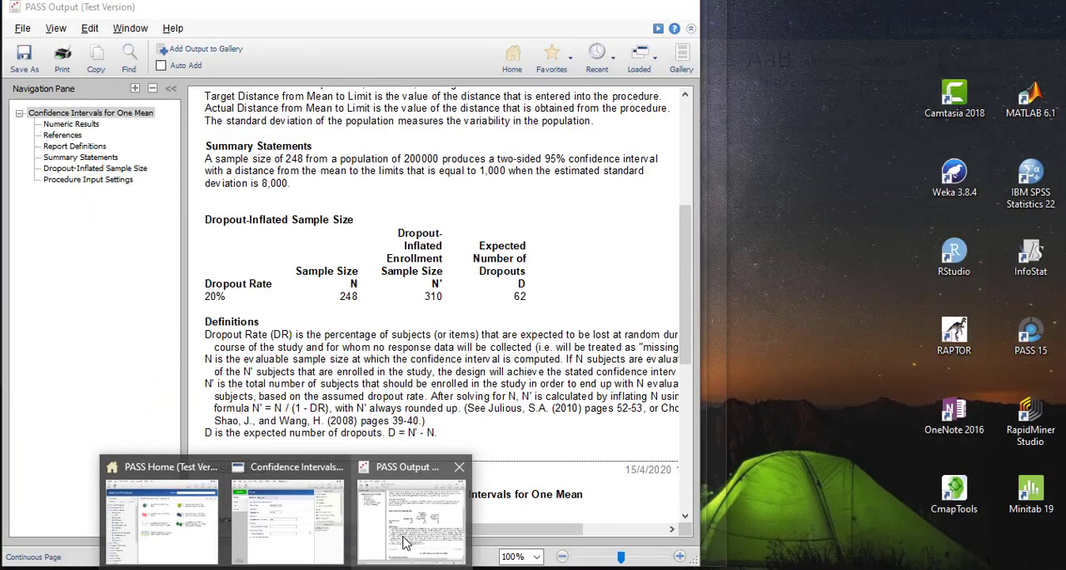
{"action": "left_click", "coordinate": [406, 543]}
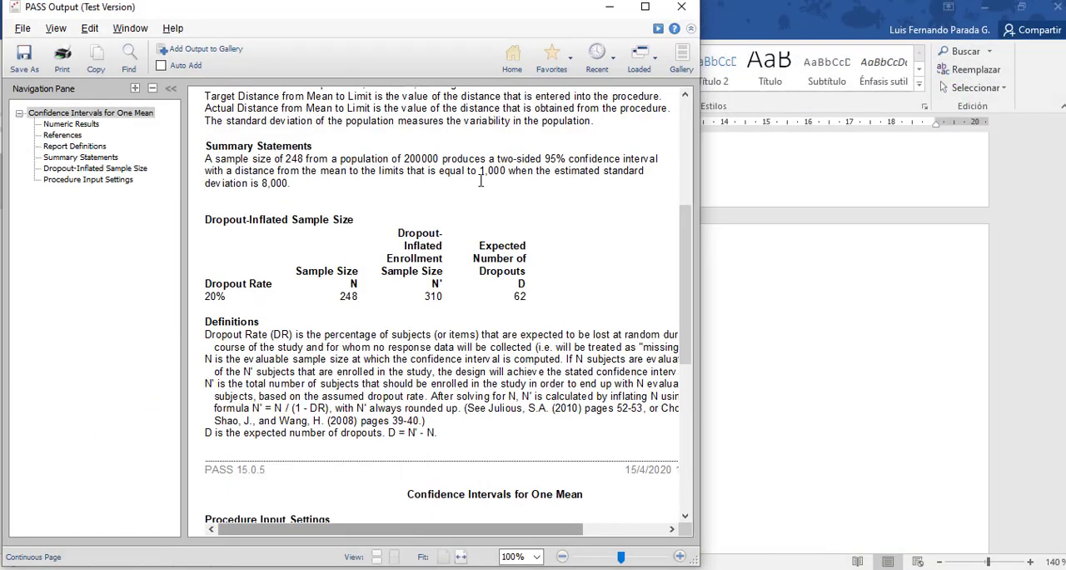
{"action": "left_click", "coordinate": [684, 6]}
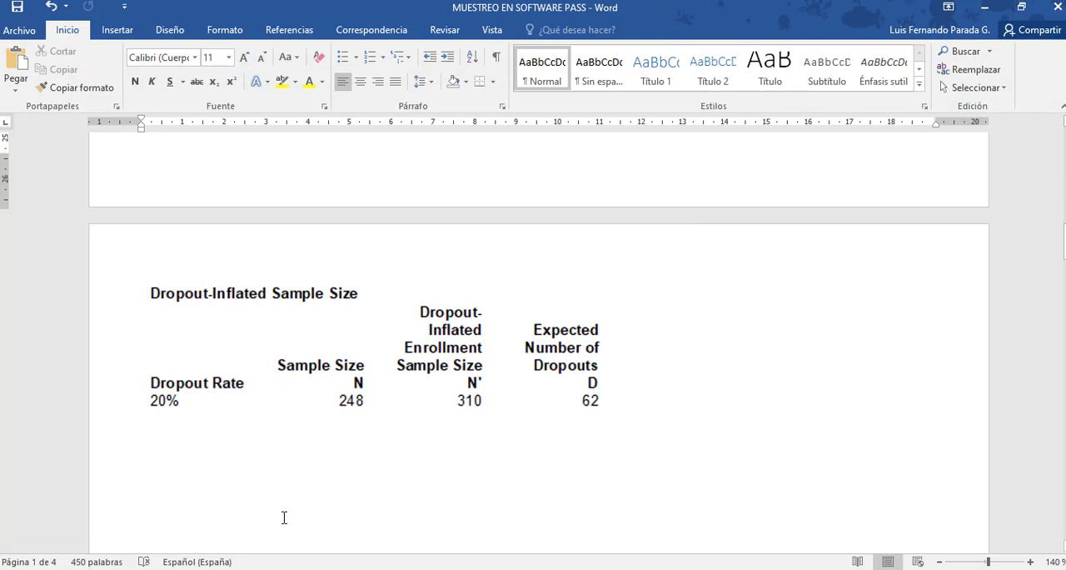
In the Confidence Intervals for One Mean procedure, set the confidence level to "0,9 to 0,99 by 0,01" and calculate the sample sizes.
{"action": "mouse_move", "coordinate": [283, 568]}
{"action": "left_click", "coordinate": [335, 556]}
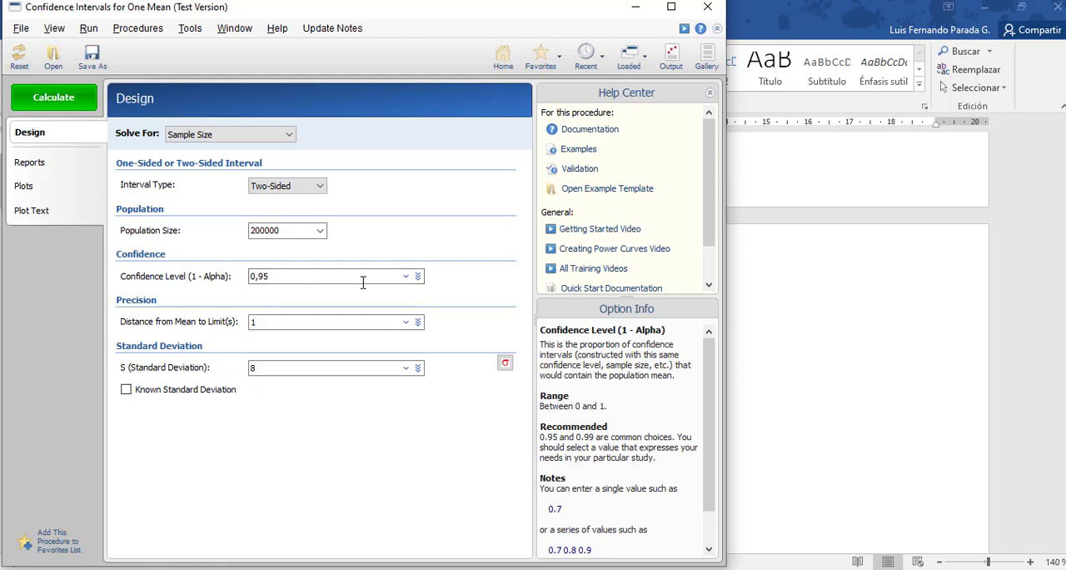
{"action": "left_click", "coordinate": [418, 278]}
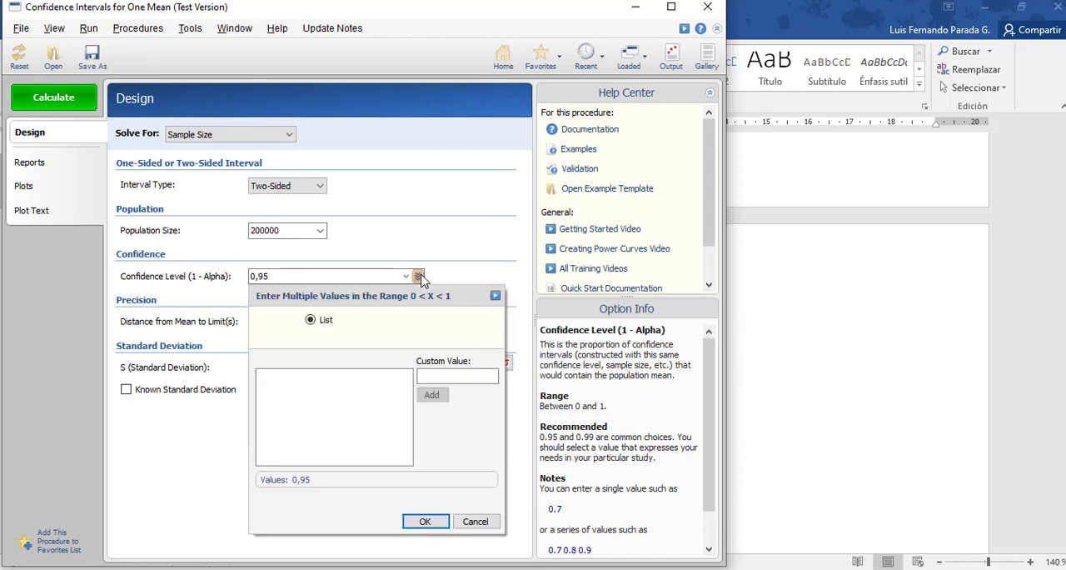
{"action": "left_click", "coordinate": [406, 276]}
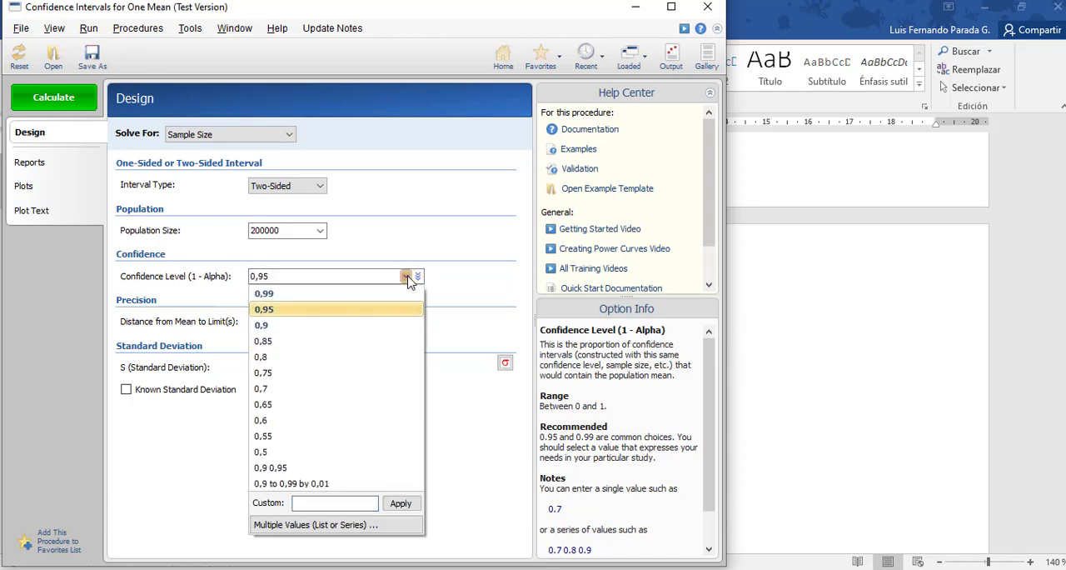
{"action": "left_click", "coordinate": [327, 483]}
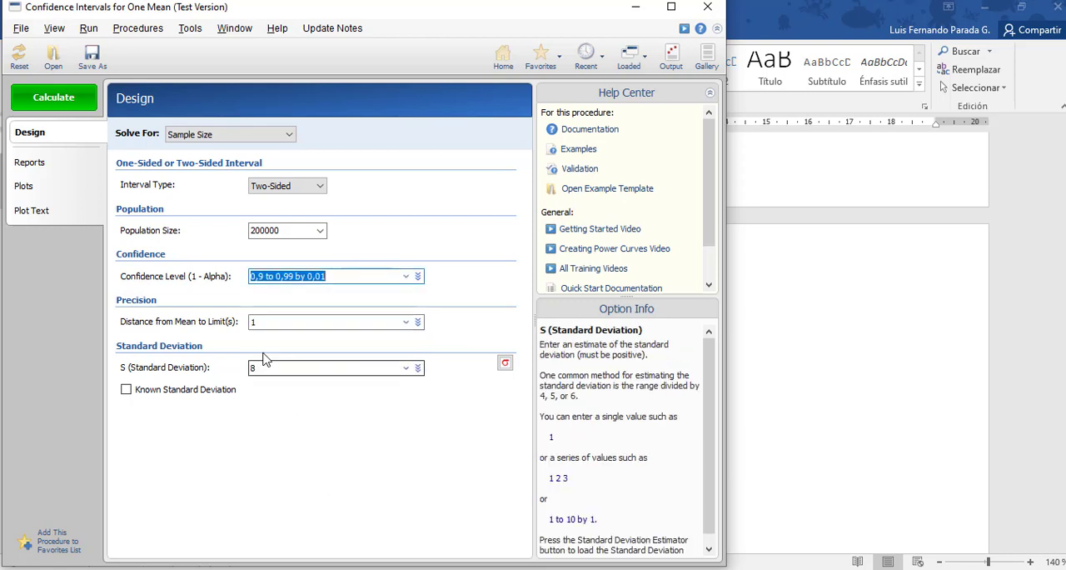
{"action": "left_click", "coordinate": [54, 102]}
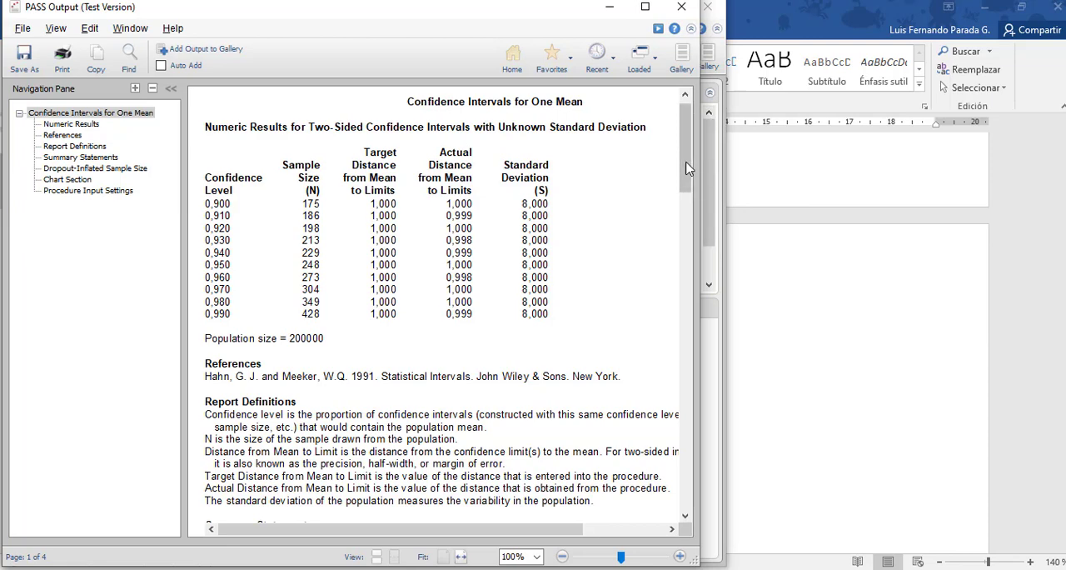
Look through the dropout table and chart, then capture the numeric results table with its population size line using Herramienta Recortes.
{"action": "left_click_drag", "start_coordinate": [687, 168], "coordinate": [702, 224]}
{"action": "scroll", "coordinate": [442, 308], "scroll_direction": "down", "scroll_amount": 2}
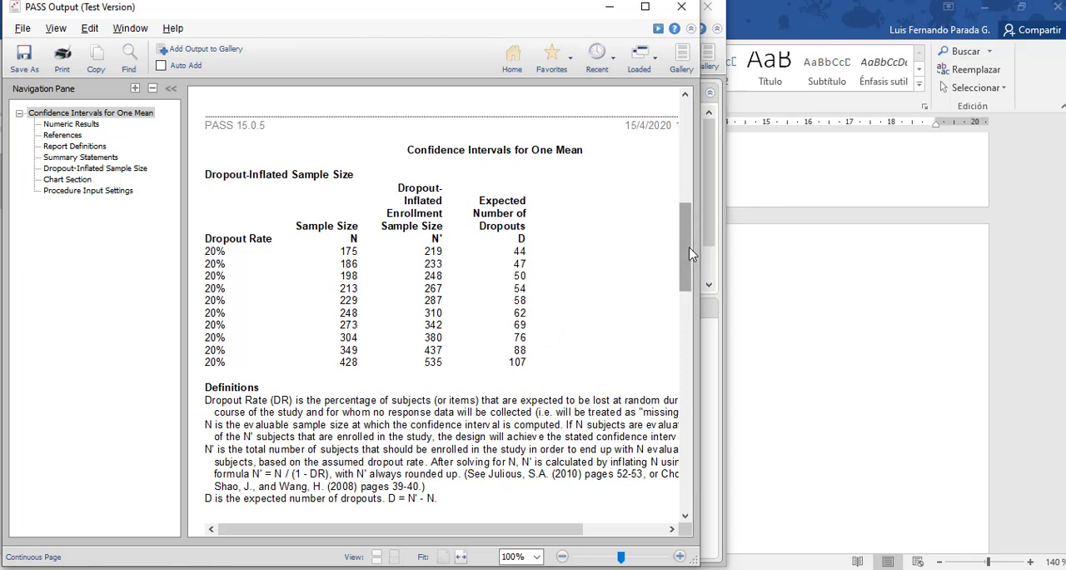
{"action": "left_click_drag", "start_coordinate": [689, 247], "coordinate": [705, 373]}
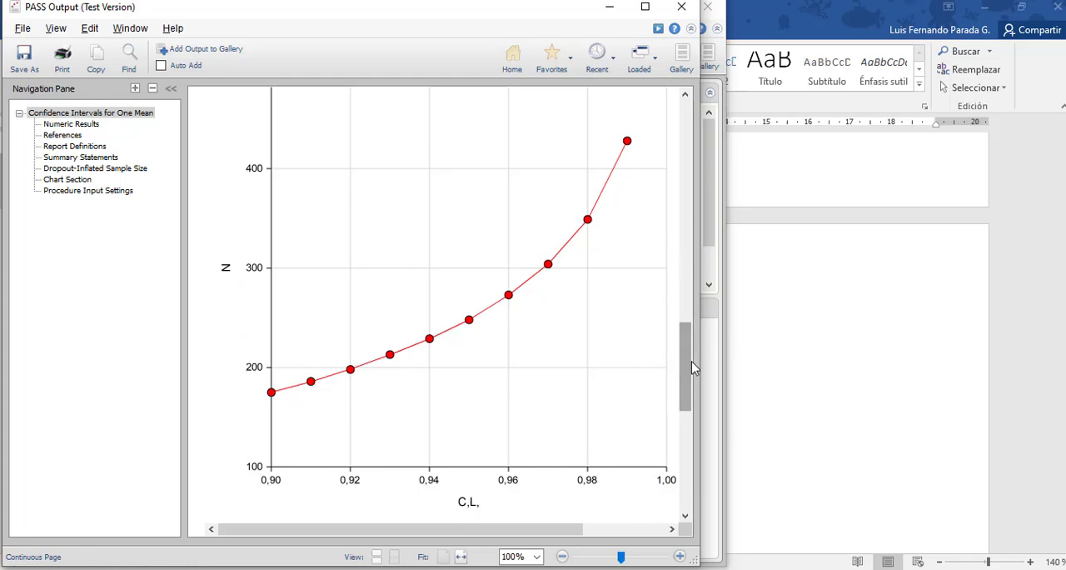
{"action": "left_click_drag", "start_coordinate": [691, 365], "coordinate": [688, 145]}
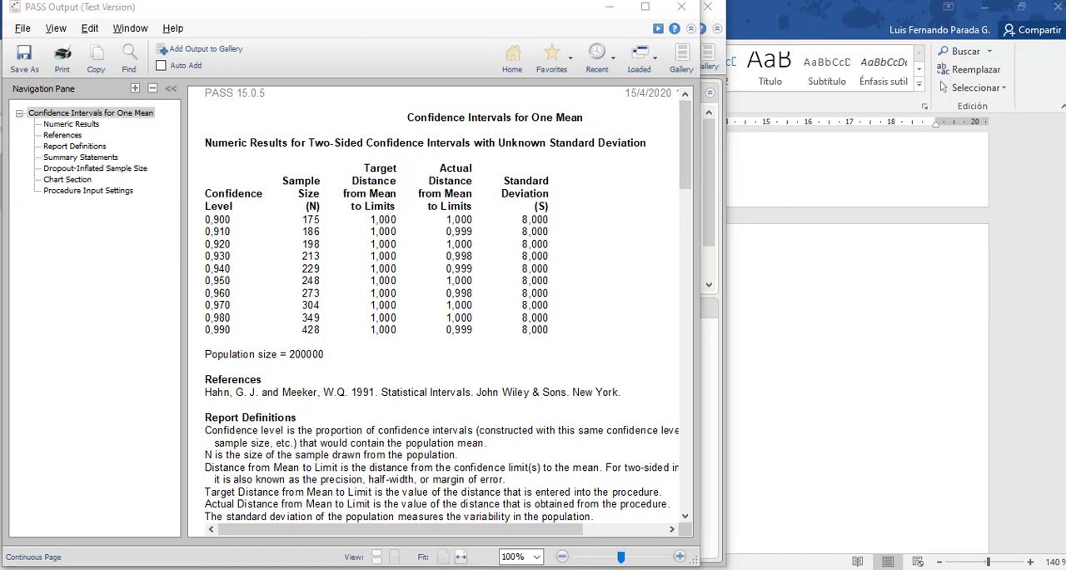
{"action": "left_click", "coordinate": [157, 113]}
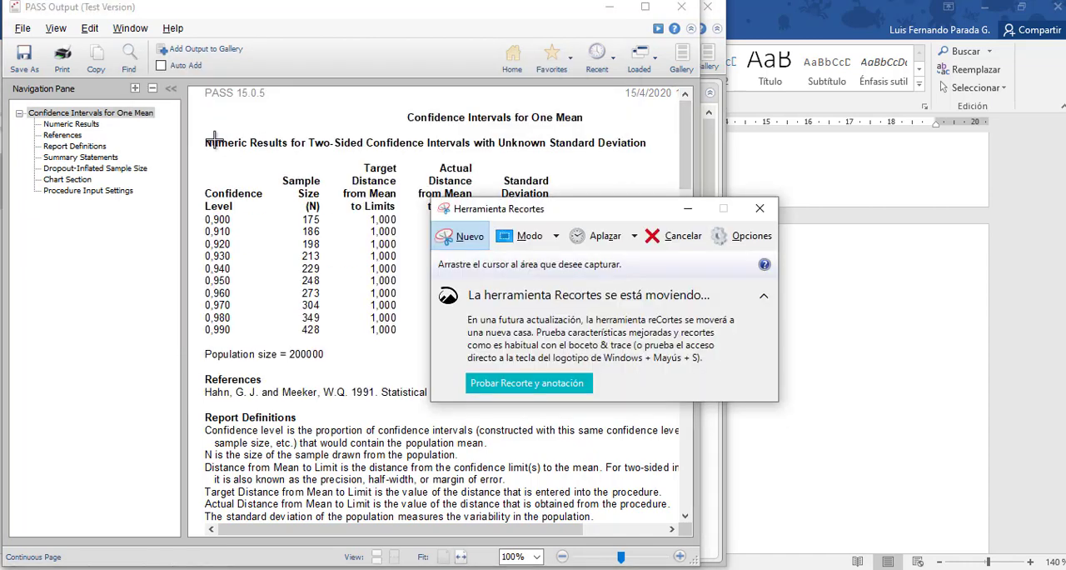
{"action": "left_click_drag", "start_coordinate": [199, 153], "coordinate": [572, 367]}
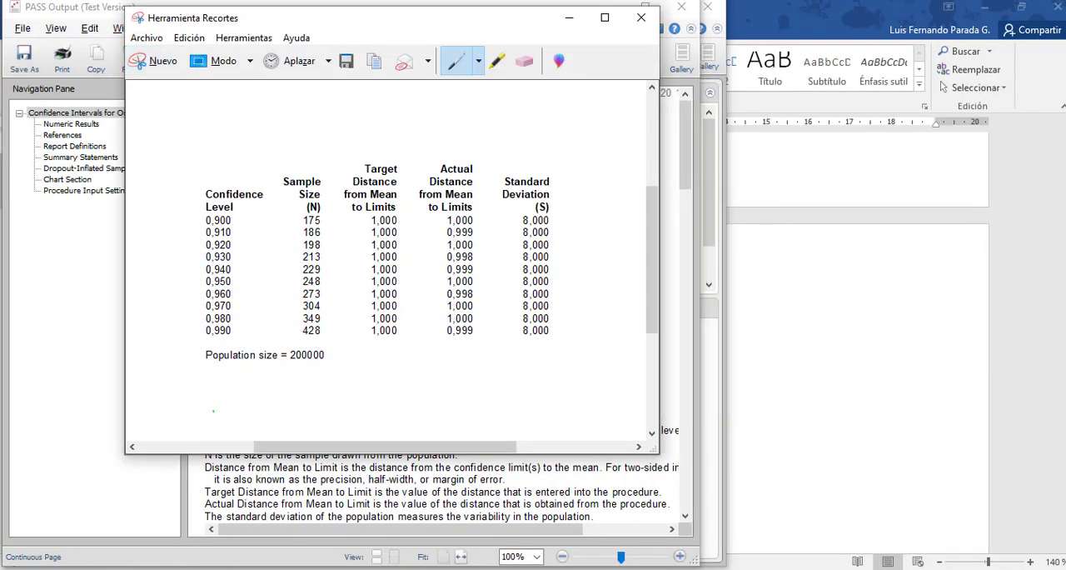
Switch to Word and paste the captured table of confidence levels and sample sizes below the Dropout-Inflated Sample Size table.
{"action": "left_click", "coordinate": [219, 569]}
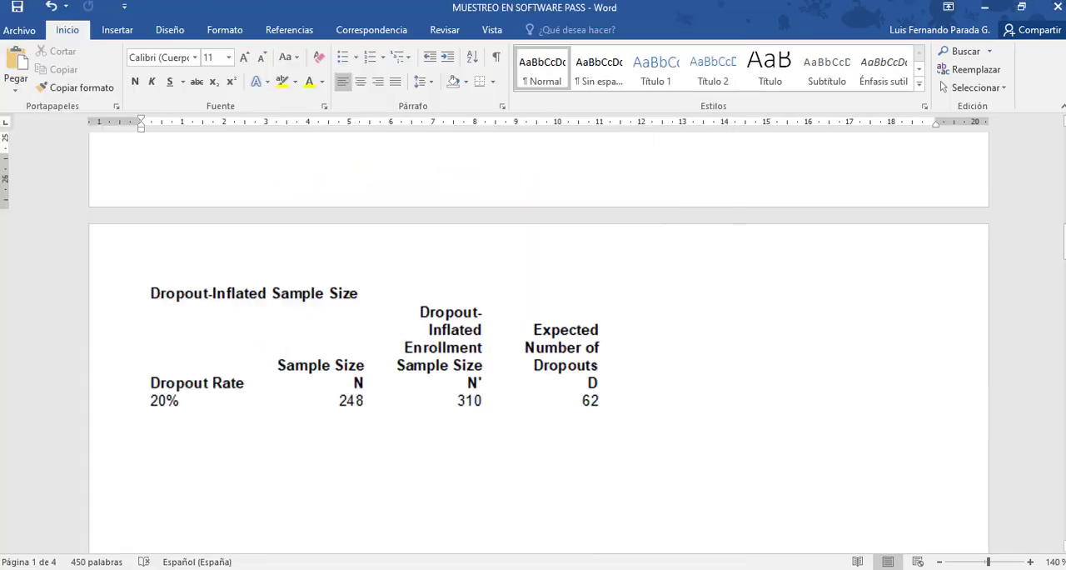
{"action": "left_click", "coordinate": [202, 470]}
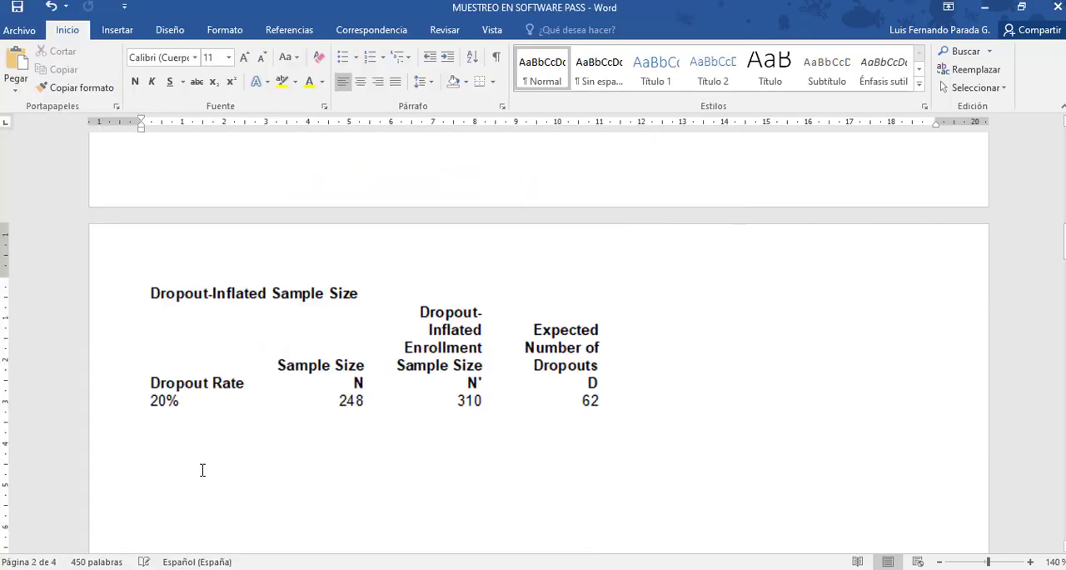
{"action": "key", "text": "ctrl+v"}
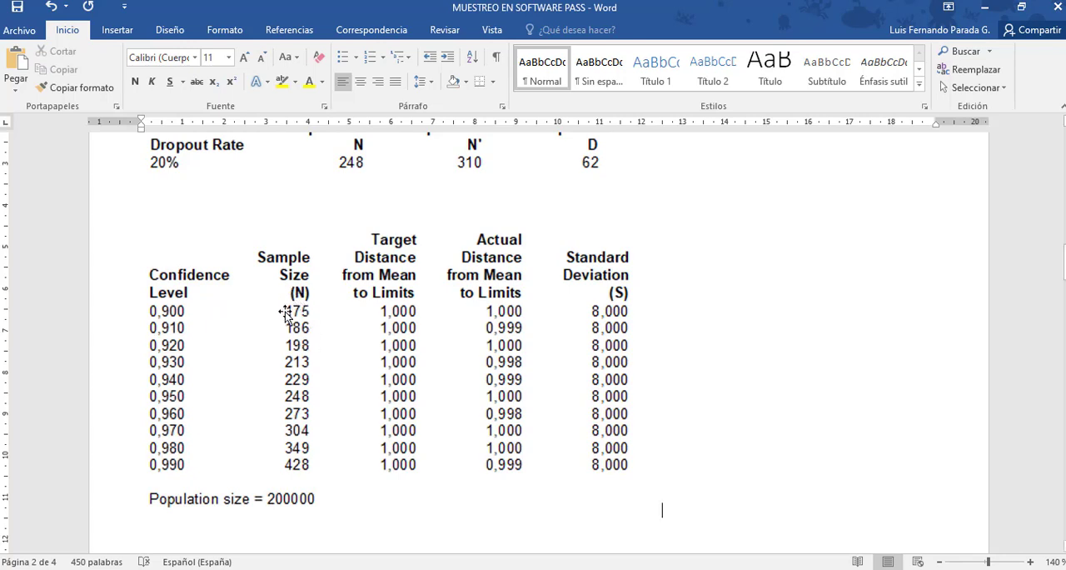
{"action": "left_click", "coordinate": [374, 301]}
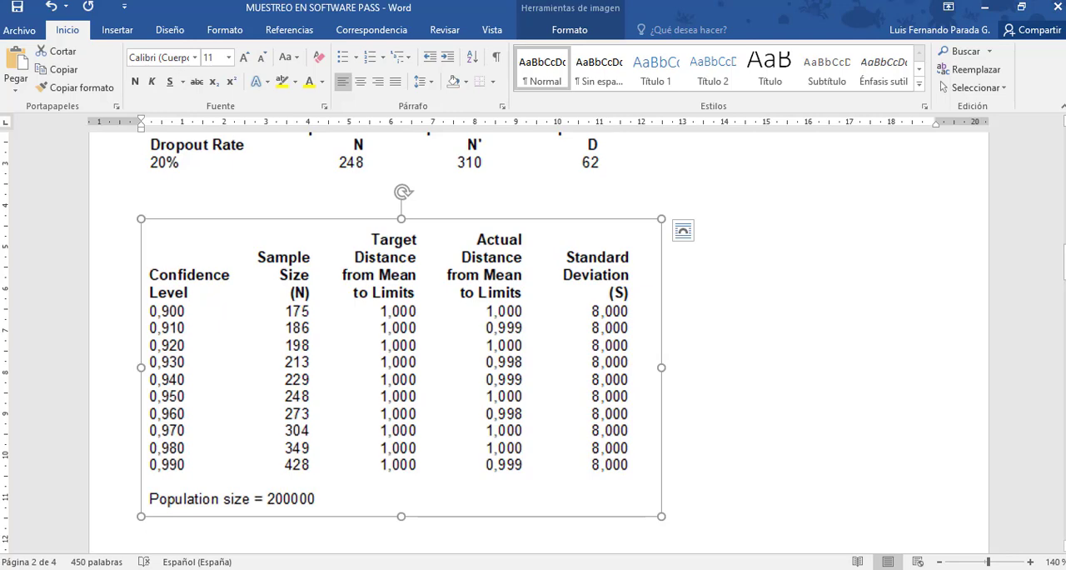
Switch to the PASS output and capture the chart of N against confidence level with Herramienta Recortes.
{"action": "mouse_move", "coordinate": [293, 564]}
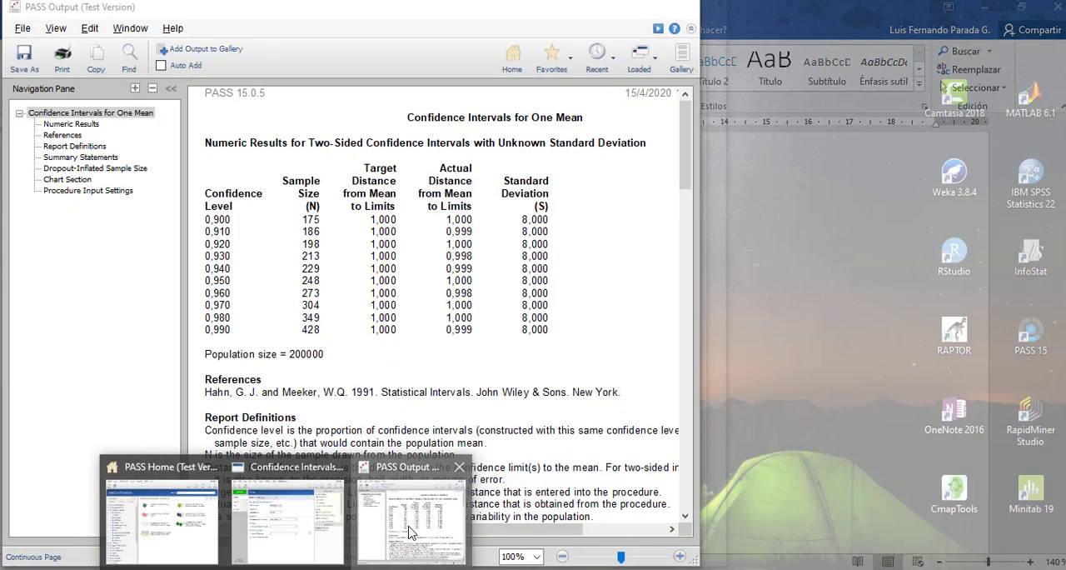
{"action": "left_click", "coordinate": [398, 533]}
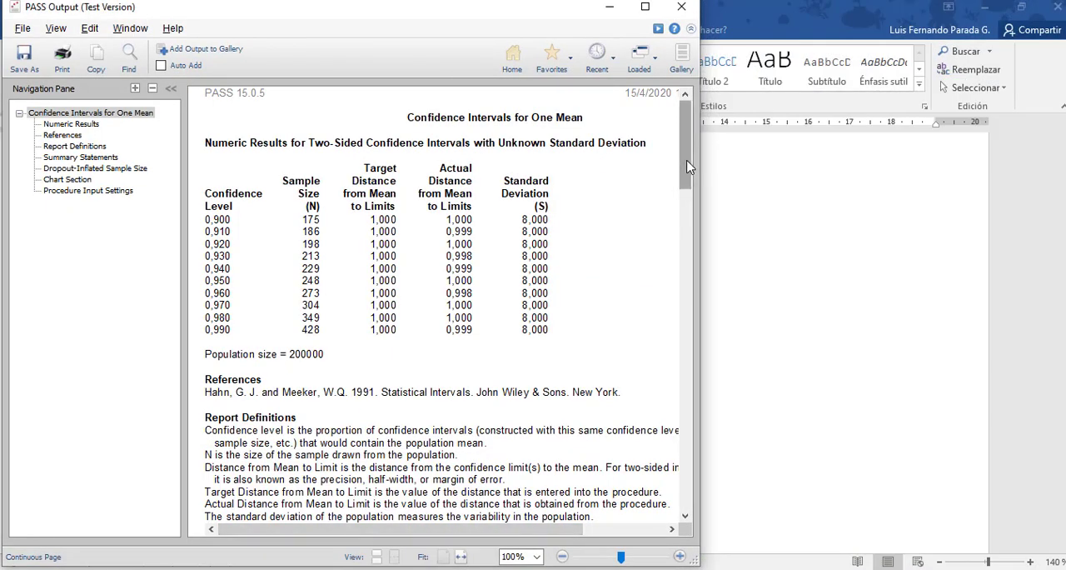
{"action": "scroll", "coordinate": [690, 193], "scroll_direction": "down", "scroll_amount": 2}
{"action": "left_click_drag", "start_coordinate": [689, 193], "coordinate": [695, 361]}
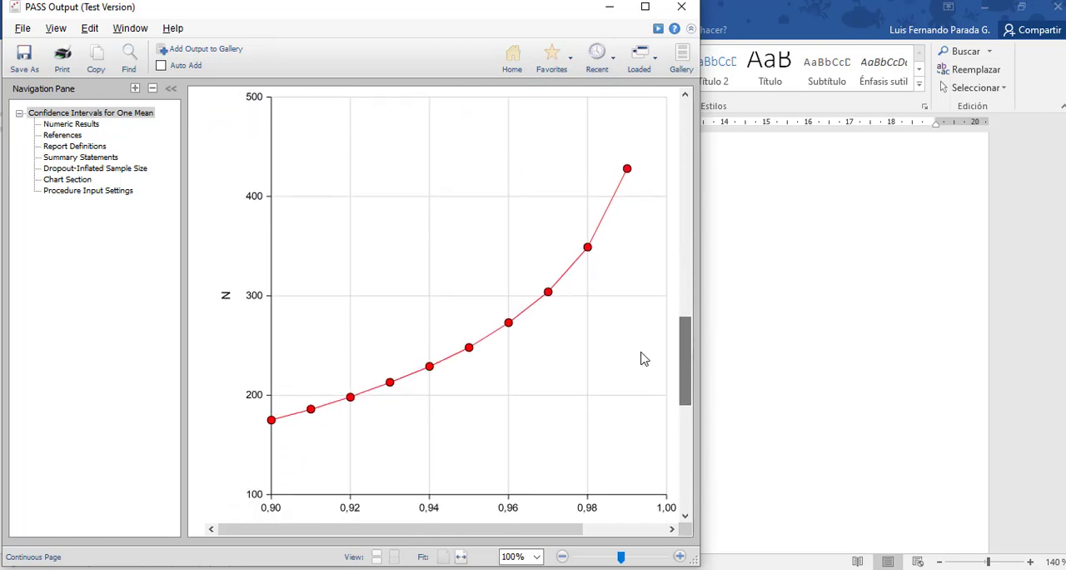
{"action": "left_click", "coordinate": [313, 569]}
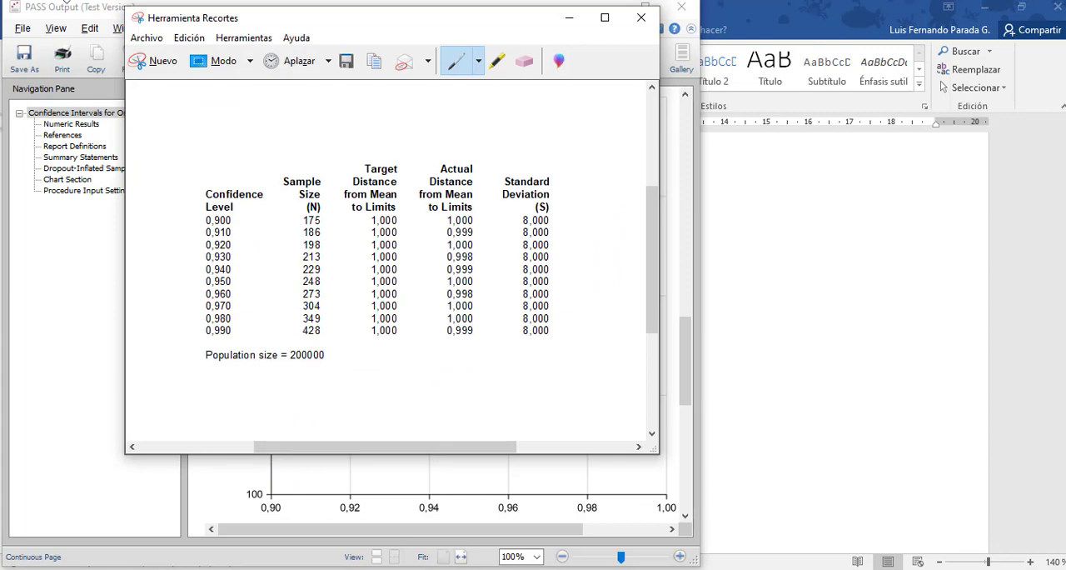
{"action": "left_click", "coordinate": [154, 62]}
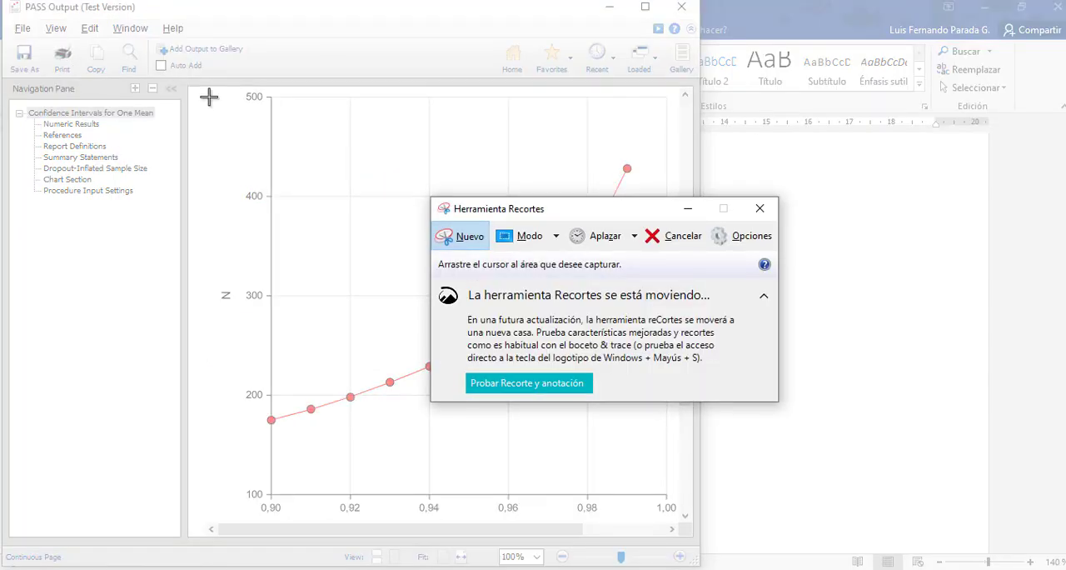
{"action": "left_click_drag", "start_coordinate": [208, 88], "coordinate": [682, 515]}
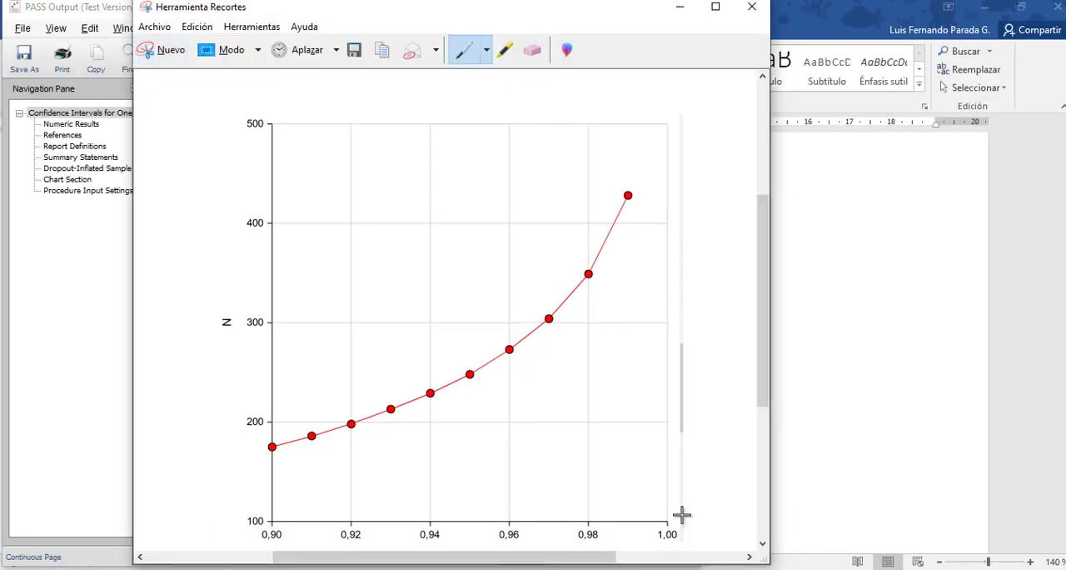
Return to Word and paste the captured chart on a new line below the confidence level table.
{"action": "left_click", "coordinate": [450, 568]}
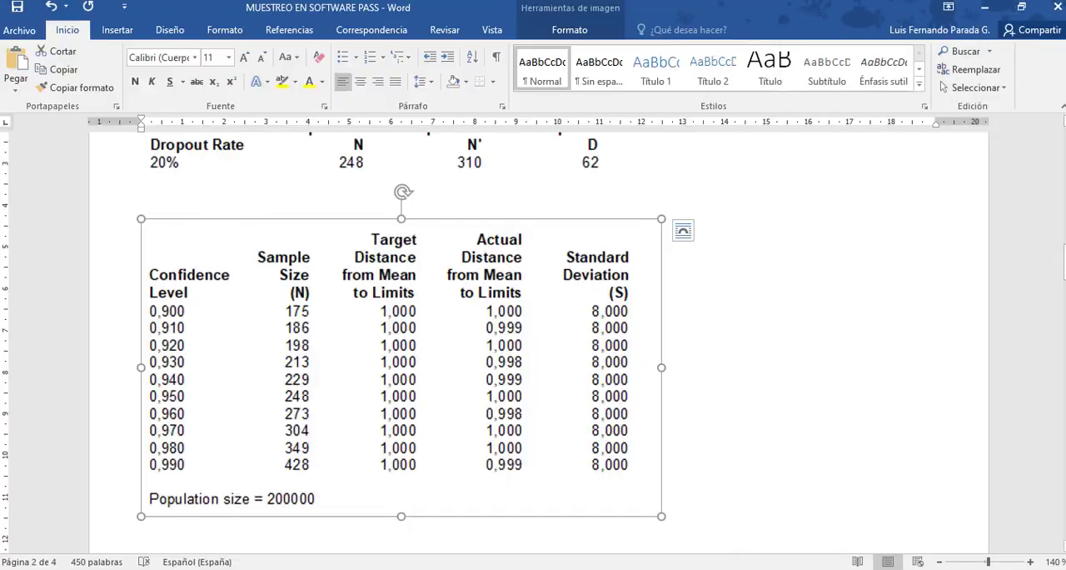
{"action": "left_click", "coordinate": [681, 513]}
{"action": "key", "text": "Return"}
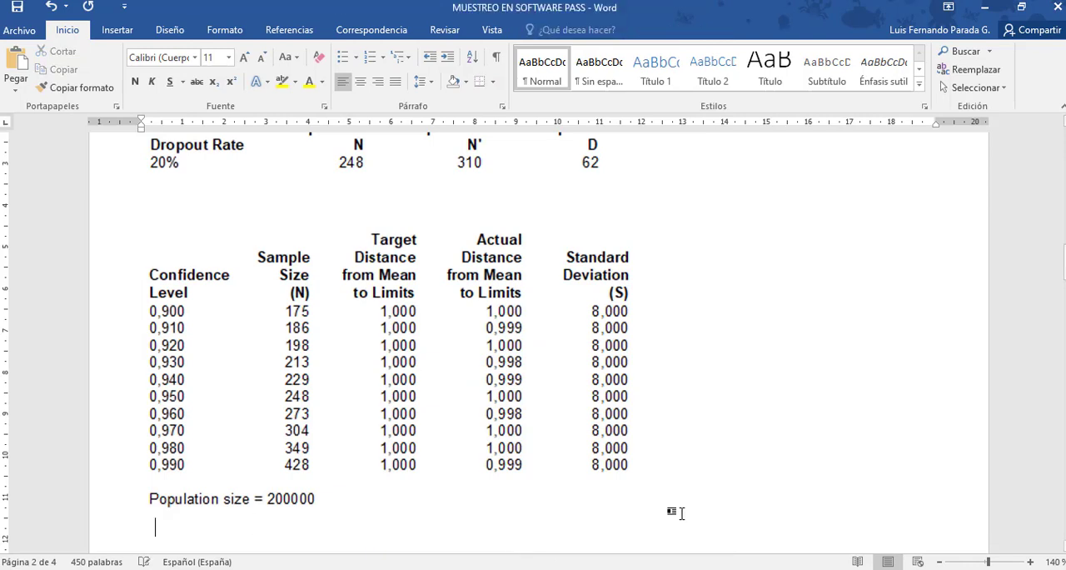
{"action": "key", "text": "ctrl+v"}
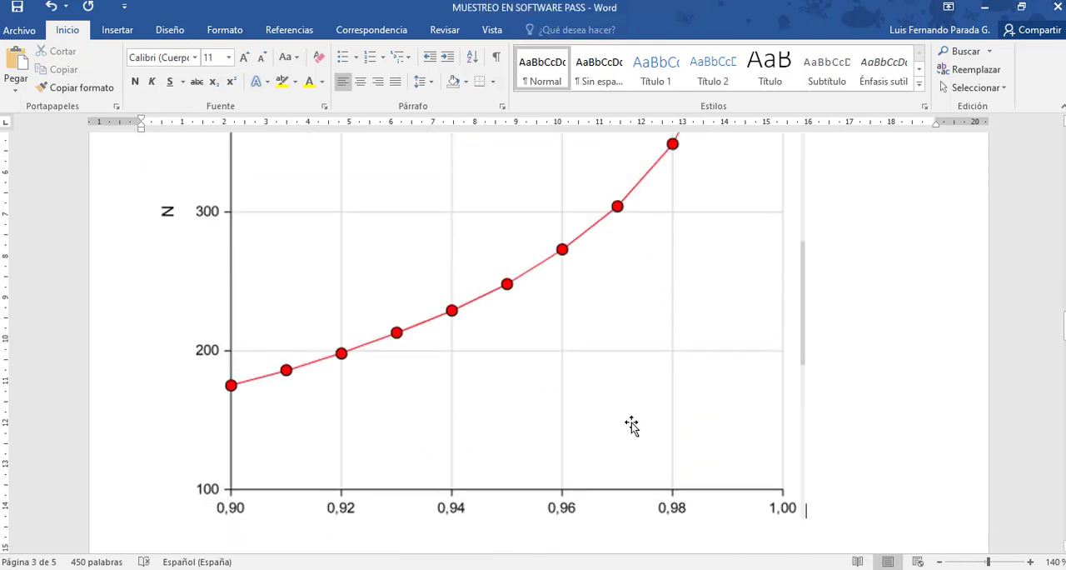
Shrink the pasted chart proportionally to about 10 cm wide so it fits below the table.
{"action": "left_click", "coordinate": [633, 423]}
{"action": "left_click_drag", "start_coordinate": [805, 518], "coordinate": [514, 309]}
{"action": "scroll", "coordinate": [614, 288], "scroll_direction": "up", "scroll_amount": 2}
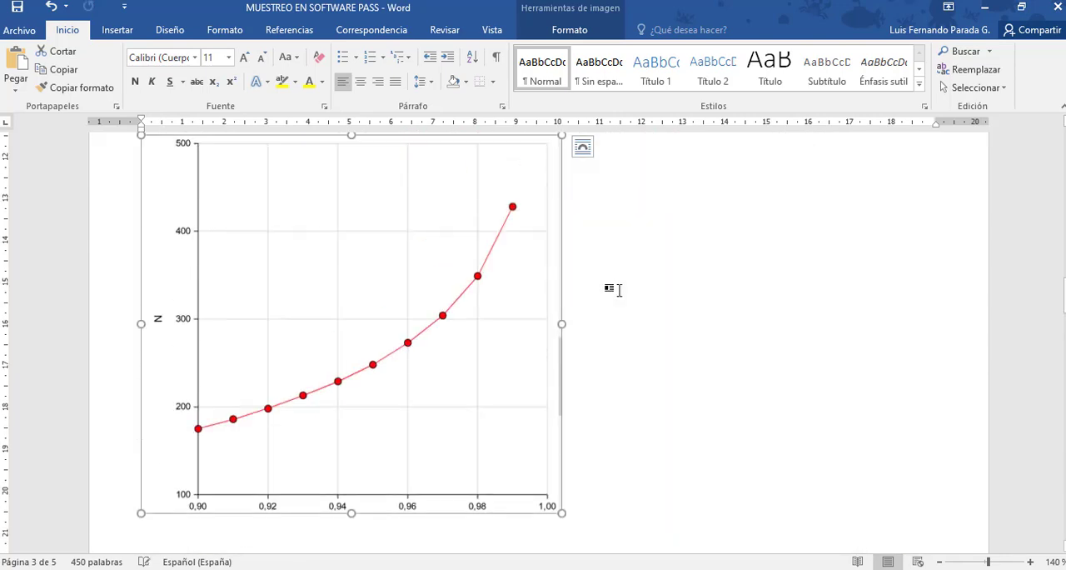
{"action": "left_click", "coordinate": [713, 335]}
Review the example's data, results tables and chart in the document.
{"action": "scroll", "coordinate": [712, 336], "scroll_direction": "up", "scroll_amount": 3}
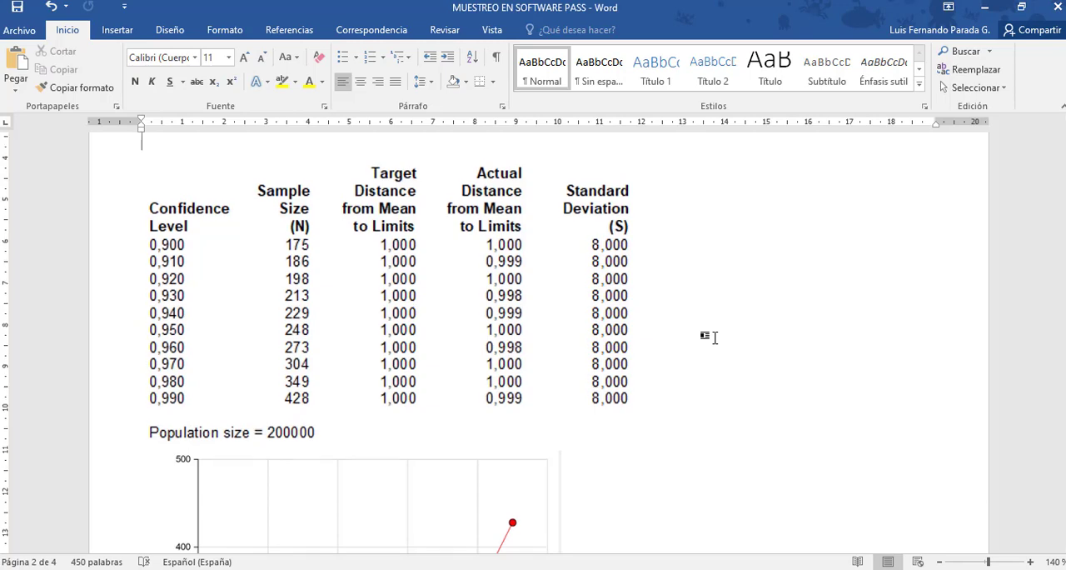
{"action": "key", "text": "Up"}
{"action": "key", "text": "Up"}
{"action": "key", "text": "Up"}
{"action": "key", "text": "Up"}
{"action": "key", "text": "Up"}
{"action": "key", "text": "Up"}
{"action": "key", "text": "Up"}
{"action": "key", "text": "Up"}
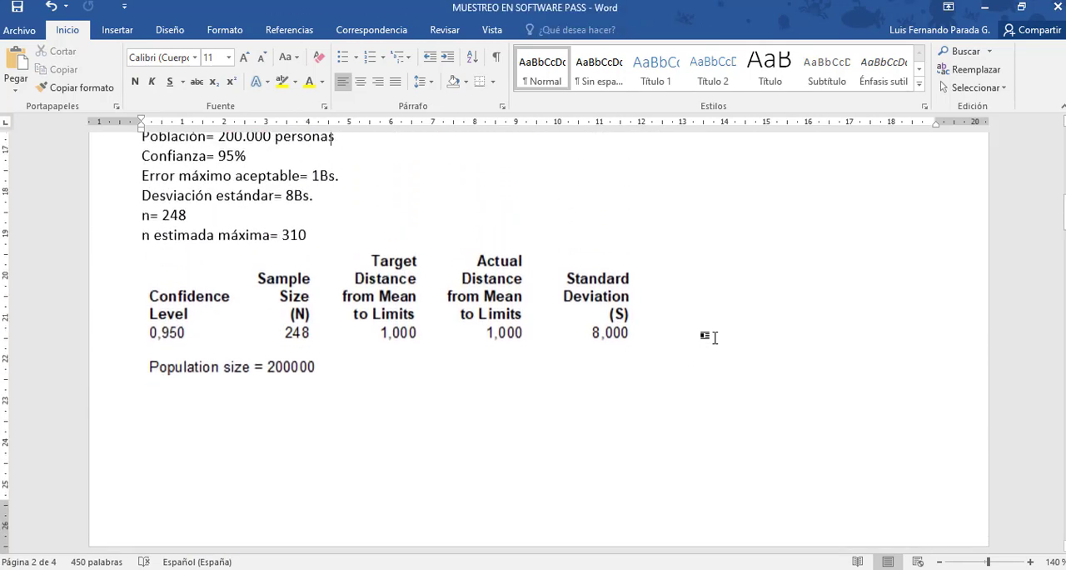
{"action": "key", "text": "Down"}
{"action": "key", "text": "Down"}
{"action": "key", "text": "Down"}
{"action": "key", "text": "Down"}
{"action": "key", "text": "Down"}
{"action": "key", "text": "Down"}
{"action": "key", "text": "Down"}
{"action": "key", "text": "Down"}
{"action": "key", "text": "Down"}
{"action": "key", "text": "Down"}
{"action": "key", "text": "Down"}
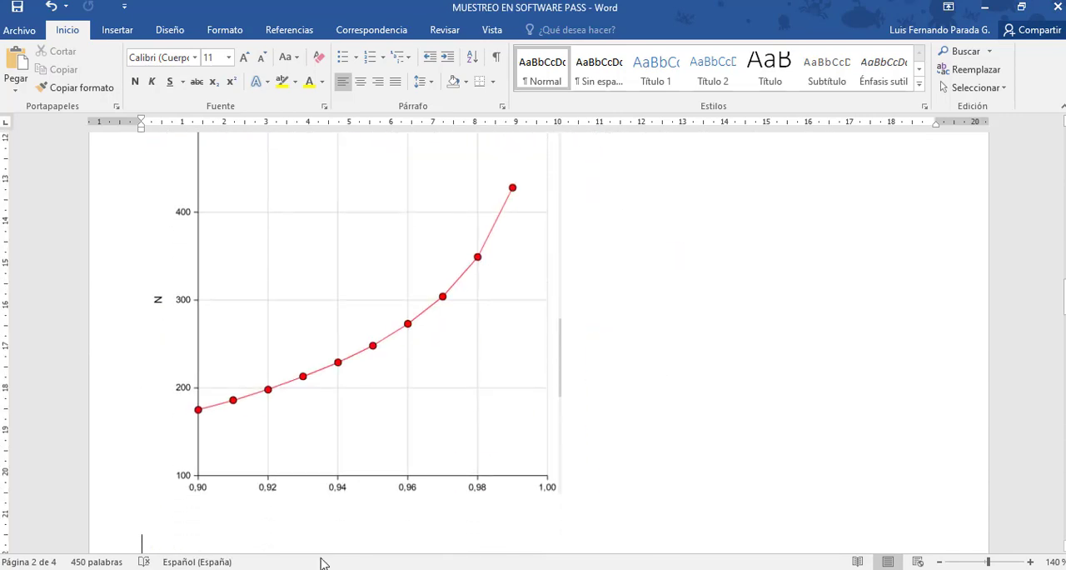
Close the PASS output window and the Confidence Intervals for One Mean procedure.
{"action": "mouse_move", "coordinate": [286, 569]}
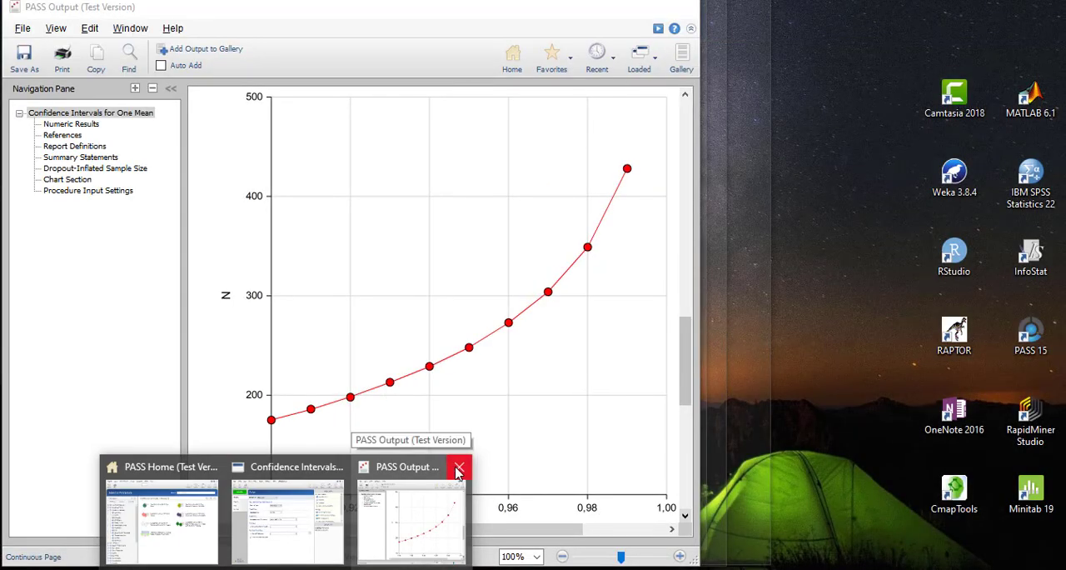
{"action": "left_click", "coordinate": [458, 466]}
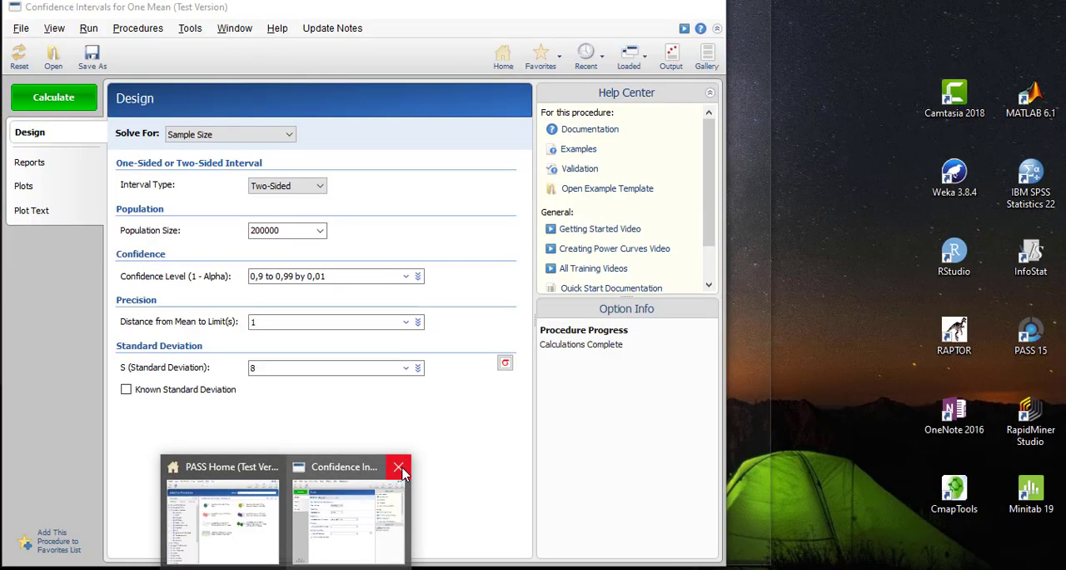
{"action": "left_click", "coordinate": [401, 471]}
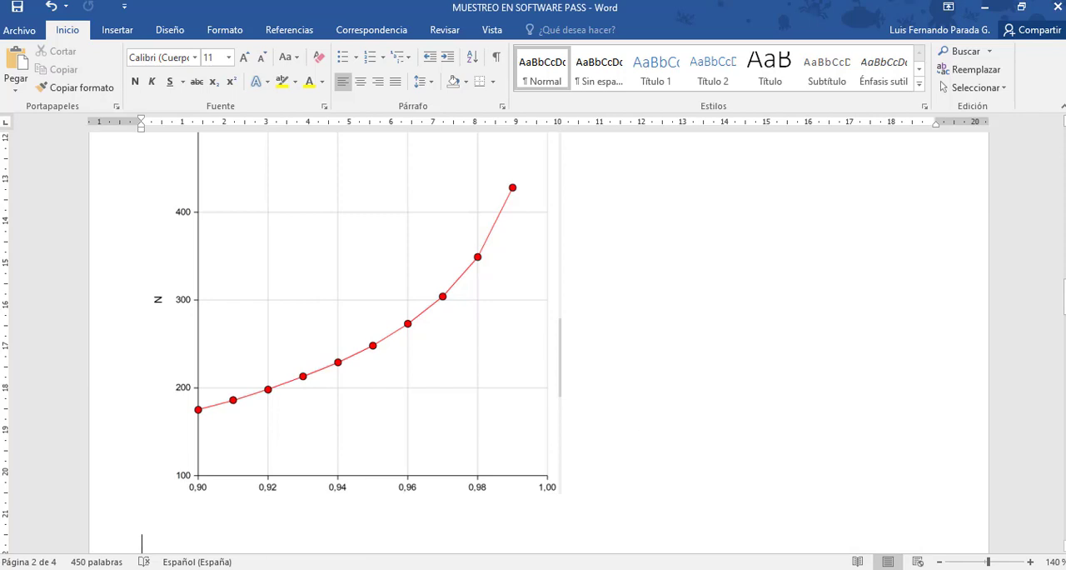
Insert two blank lines below the chart to push the paired means section onto the next page, and save the document.
{"action": "left_click_drag", "start_coordinate": [1065, 298], "coordinate": [1065, 335]}
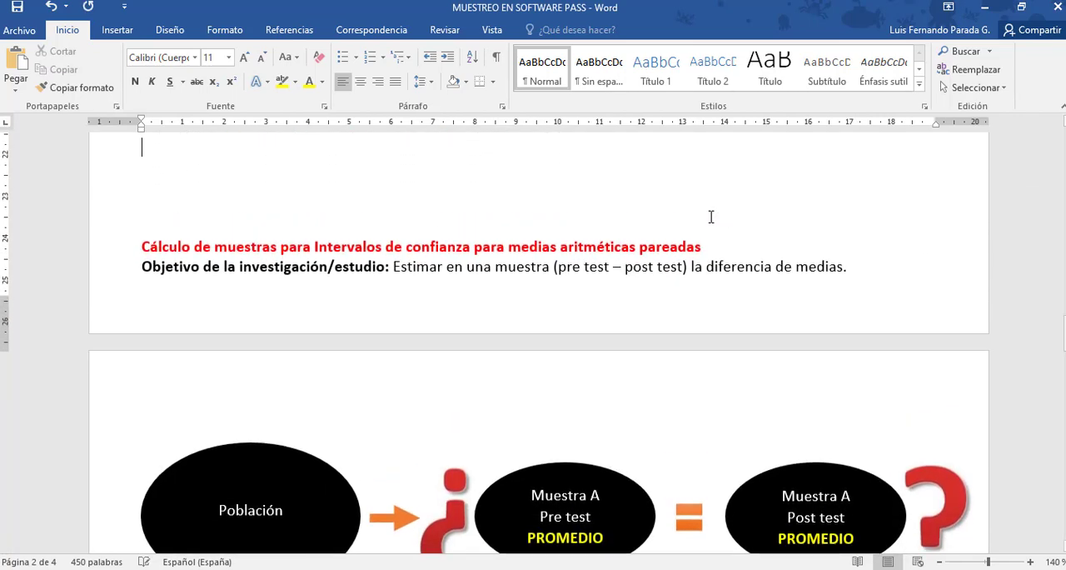
{"action": "key", "text": "Return"}
{"action": "key", "text": "Return"}
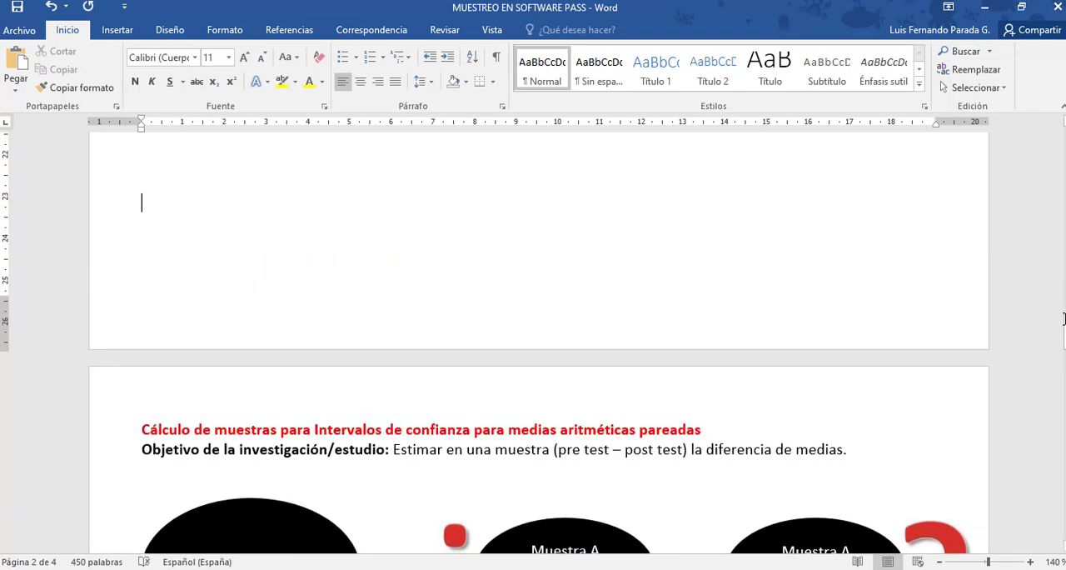
{"action": "left_click_drag", "start_coordinate": [1064, 319], "coordinate": [1064, 333]}
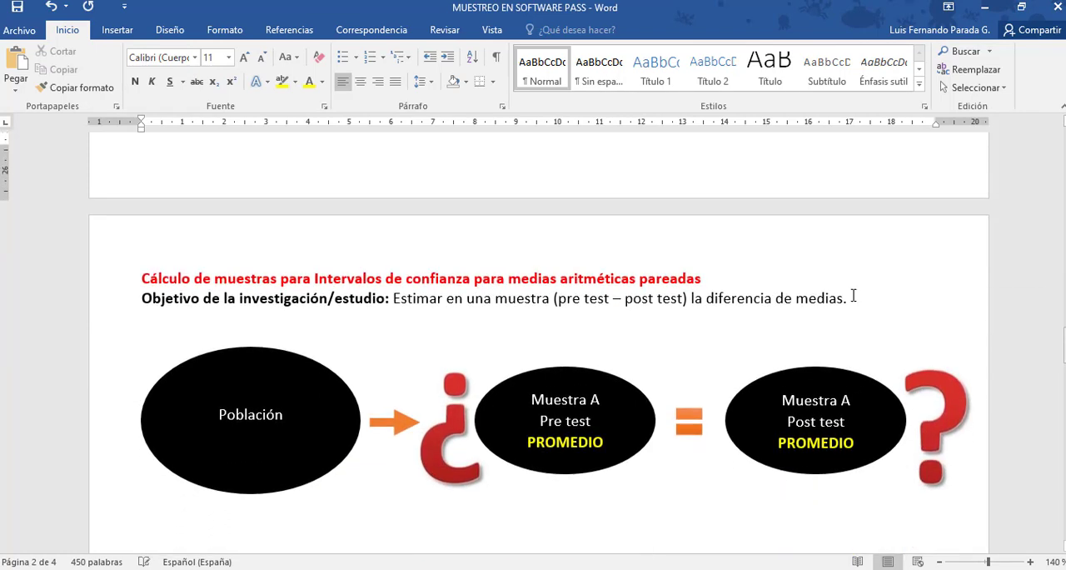
{"action": "left_click", "coordinate": [18, 7]}
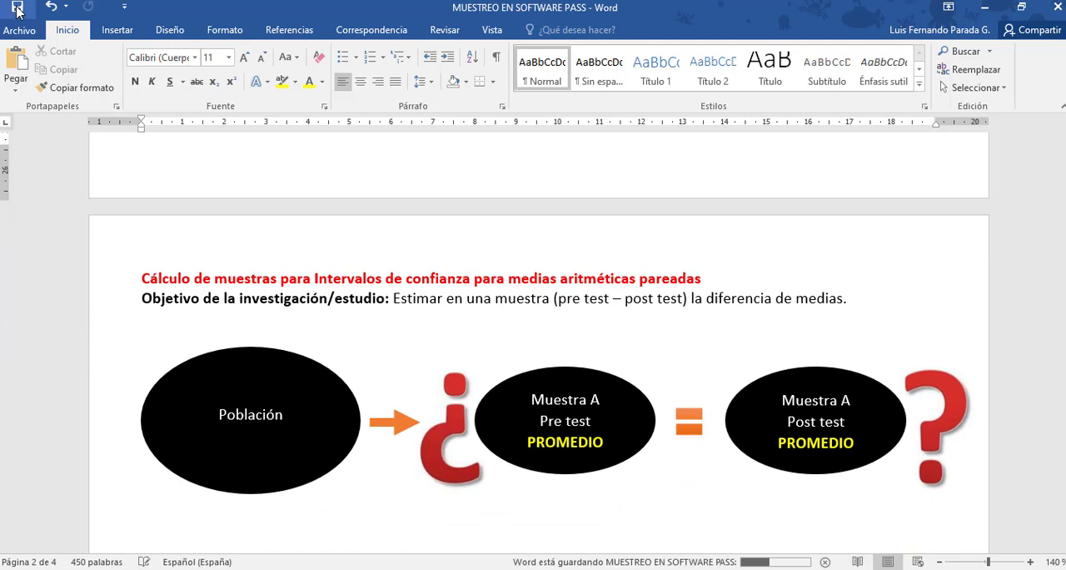
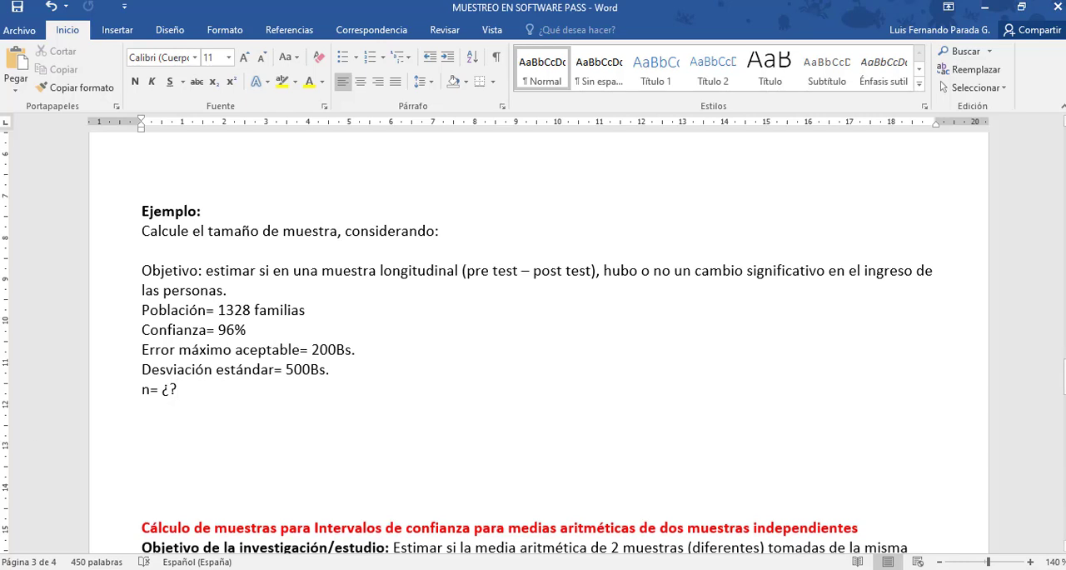
Switch to PASS, open the Confidence Intervals for Paired Means procedure and set the population size to 1328.
{"action": "key", "text": "alt+Tab"}
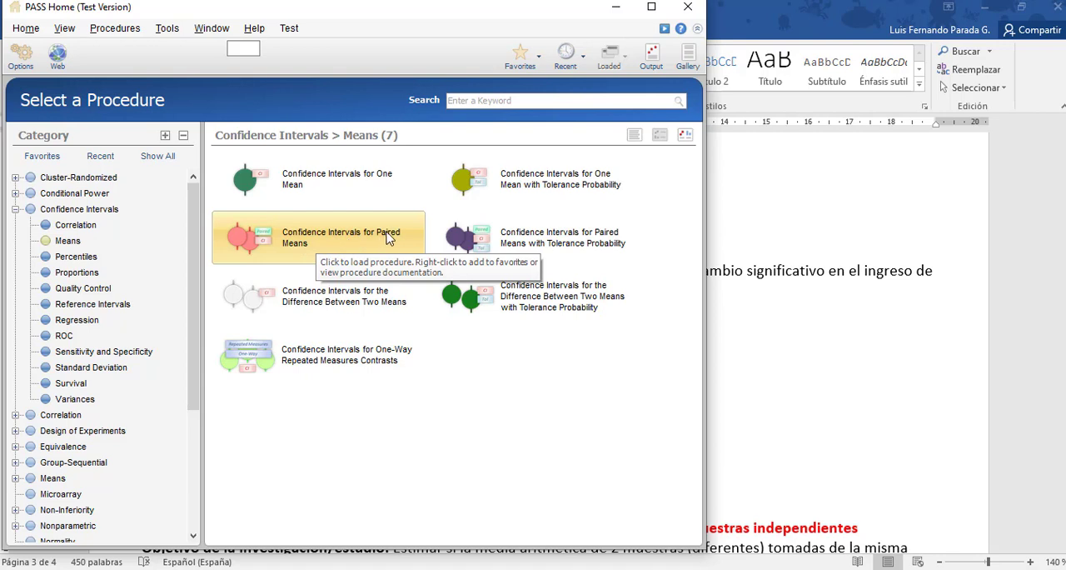
{"action": "left_click", "coordinate": [343, 243]}
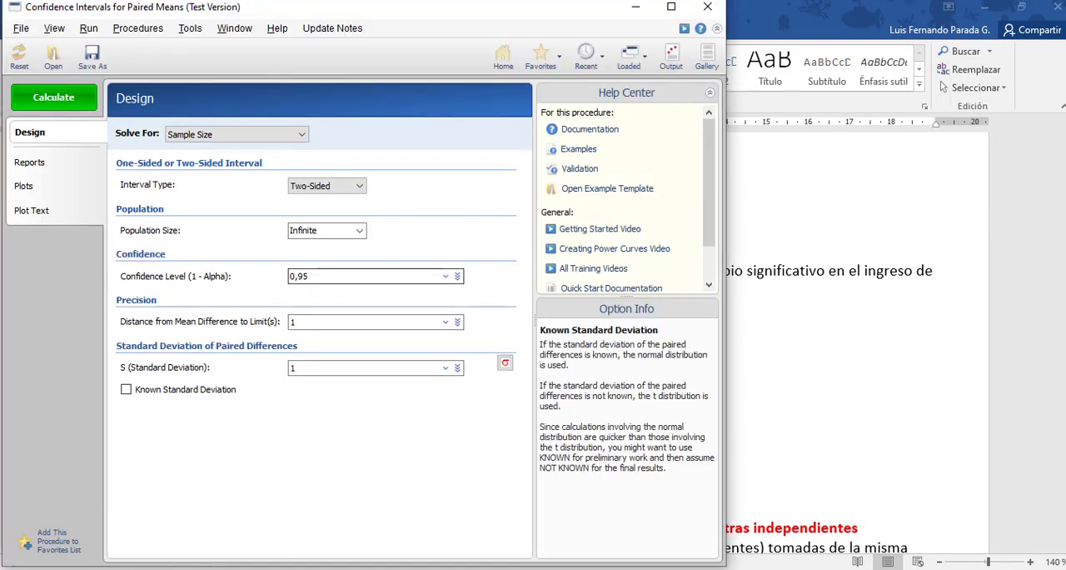
{"action": "key", "text": "alt+Tab"}
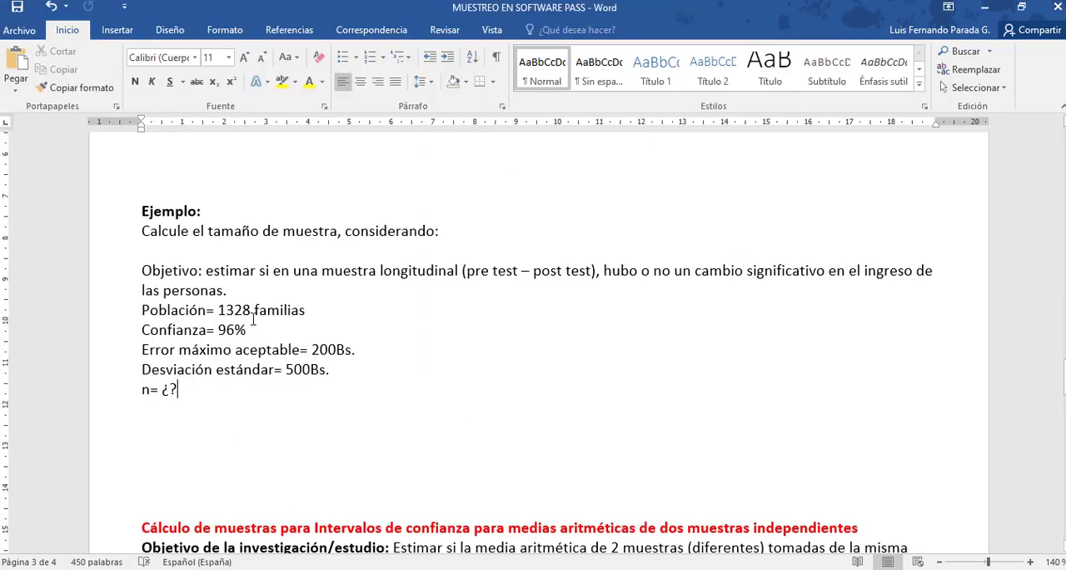
{"action": "key", "text": "alt+Tab"}
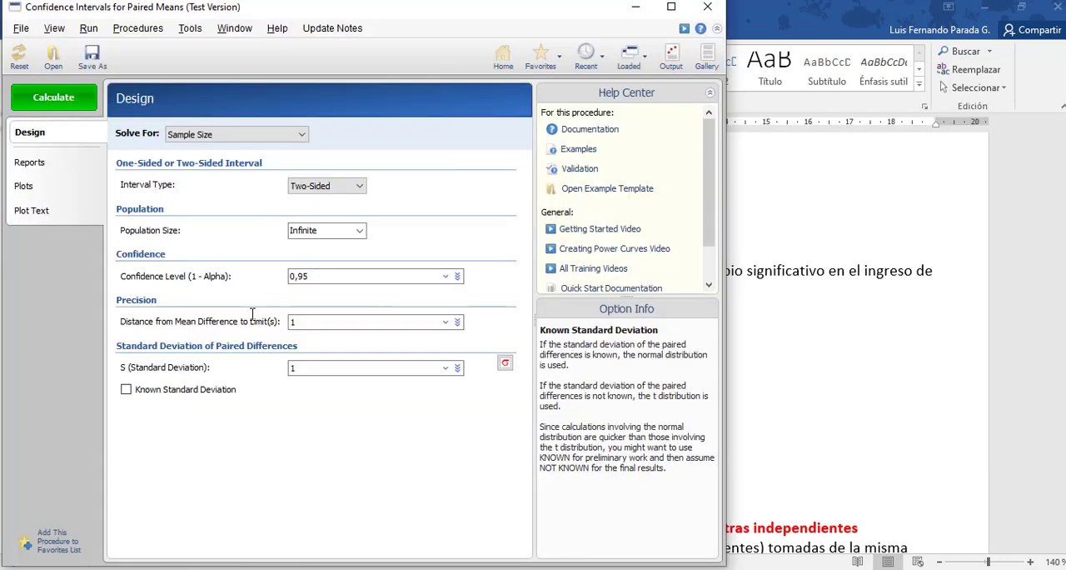
{"action": "left_click", "coordinate": [318, 229]}
{"action": "double_click", "coordinate": [318, 229]}
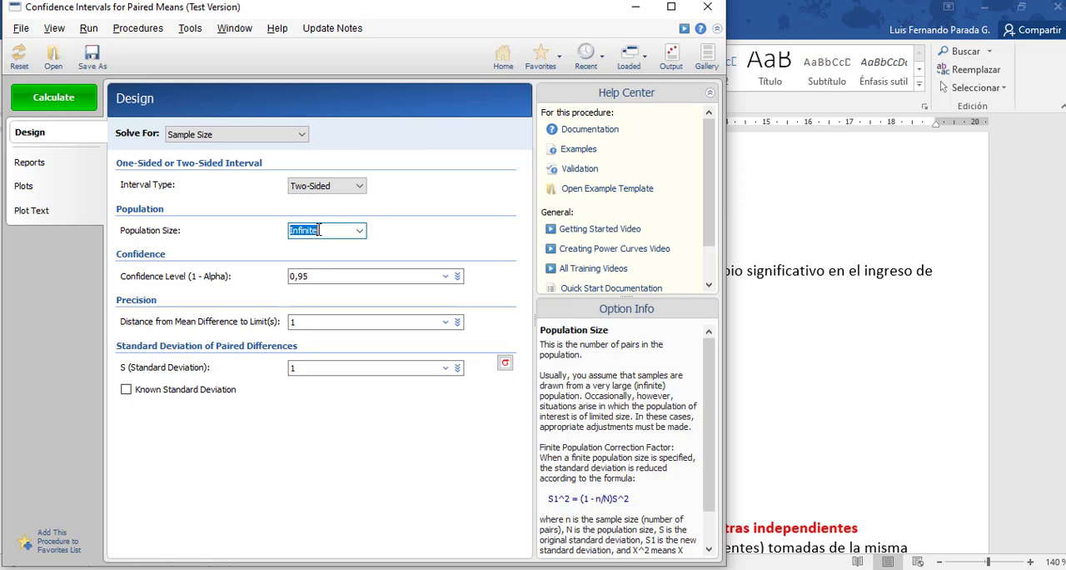
{"action": "type", "text": "1328"}
Set the confidence level to 0,96, as given in the Word example.
{"action": "key", "text": "alt+Tab"}
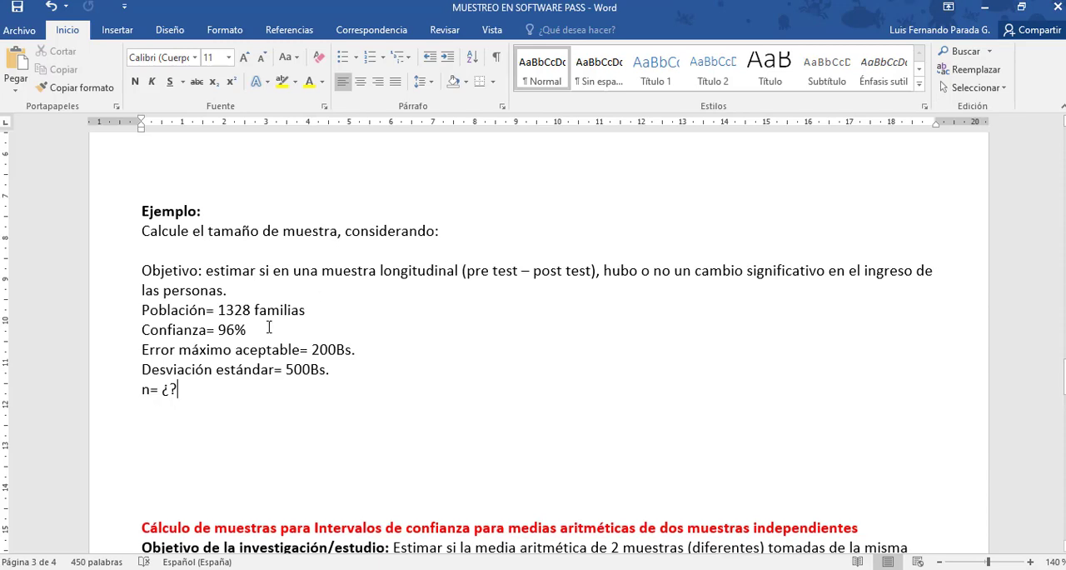
{"action": "key", "text": "alt+Tab"}
{"action": "left_click", "coordinate": [418, 276]}
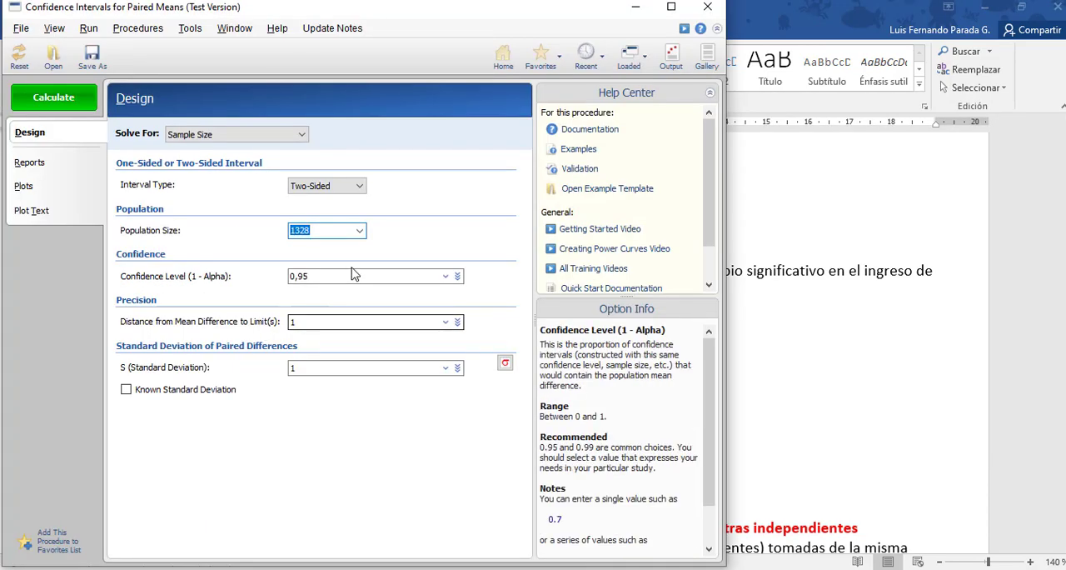
{"action": "double_click", "coordinate": [321, 276]}
{"action": "type", "text": "0"}
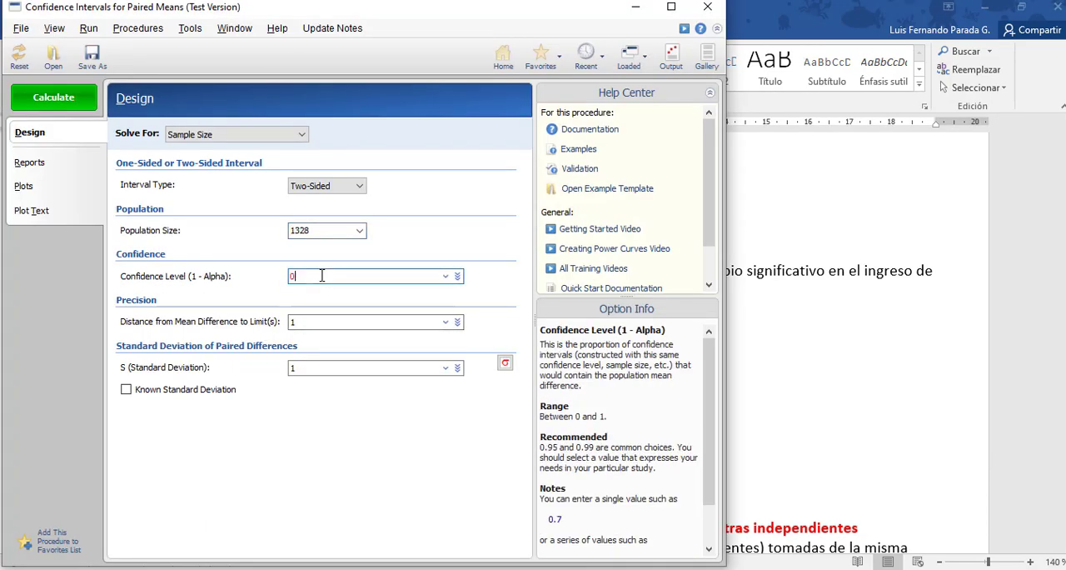
Set the distance from mean difference to limits to 200 and the standard deviation to 500, and calculate the sample size.
{"action": "key", "text": "alt+Tab"}
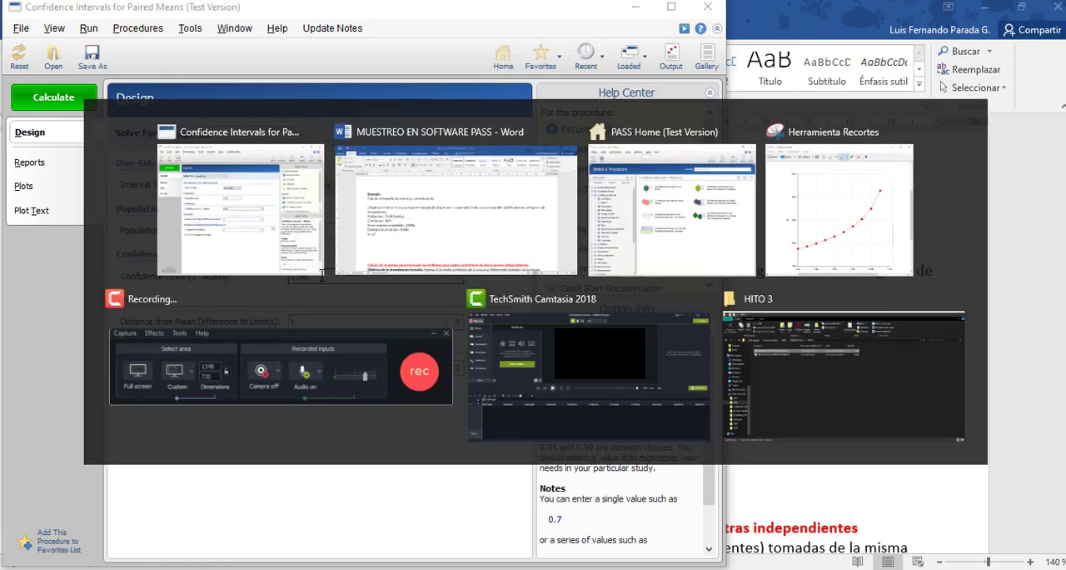
{"action": "key", "text": "alt+Tab"}
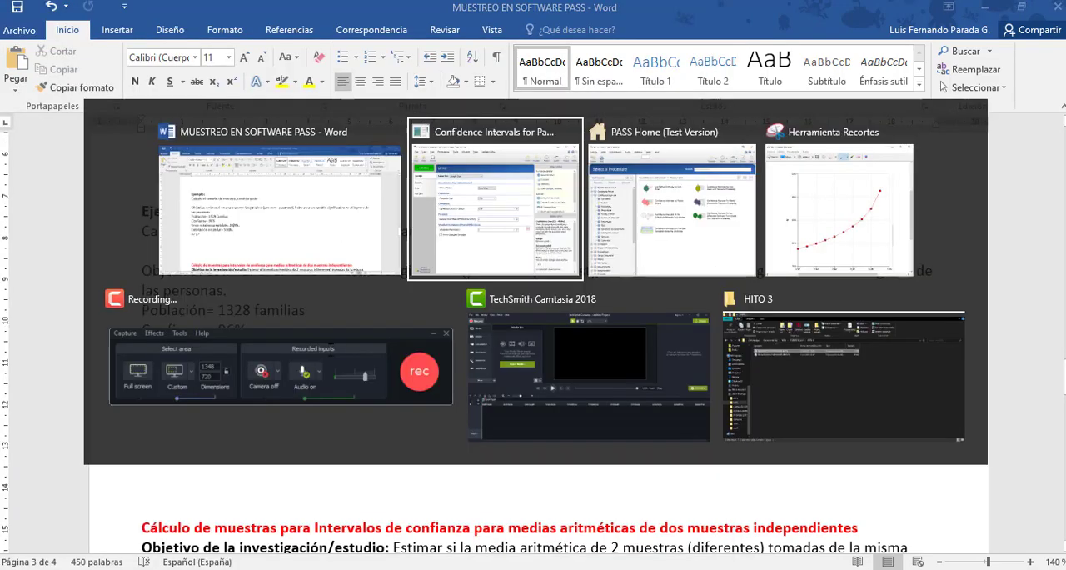
{"action": "left_click", "coordinate": [316, 321]}
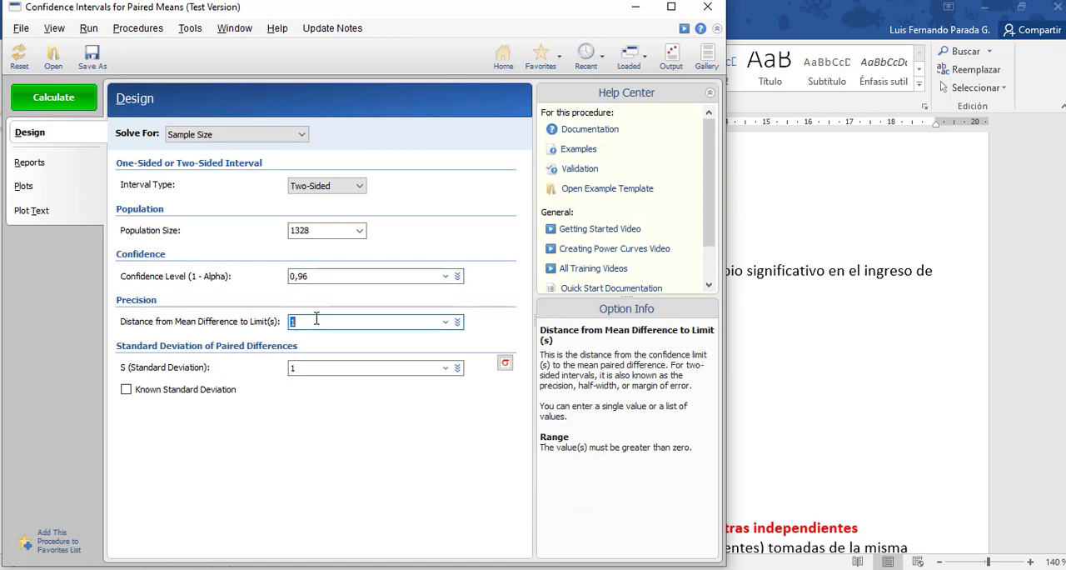
{"action": "key", "text": "alt+Tab"}
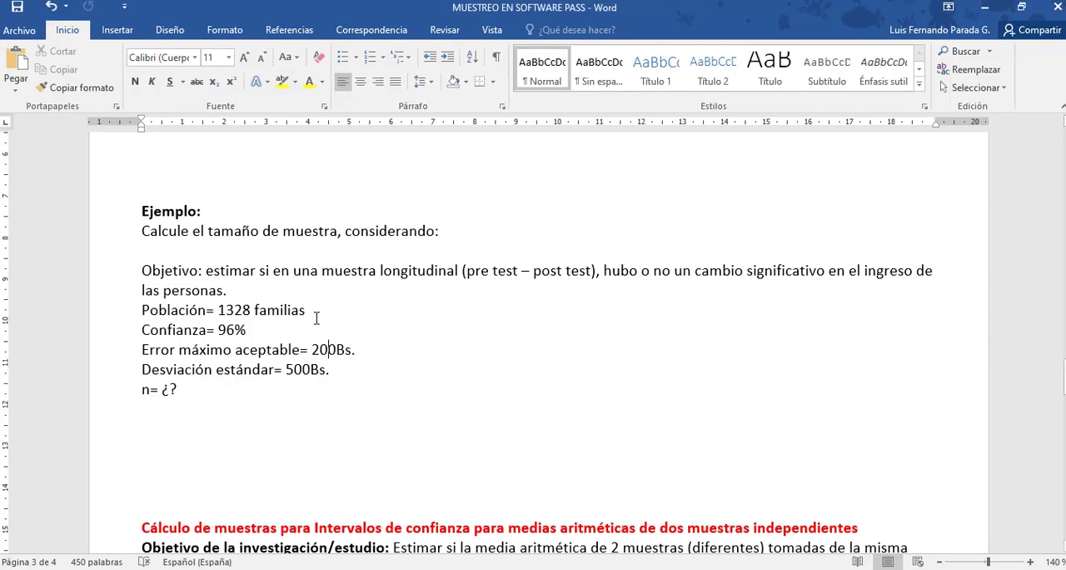
{"action": "key", "text": "alt+Tab"}
{"action": "left_click", "coordinate": [305, 370]}
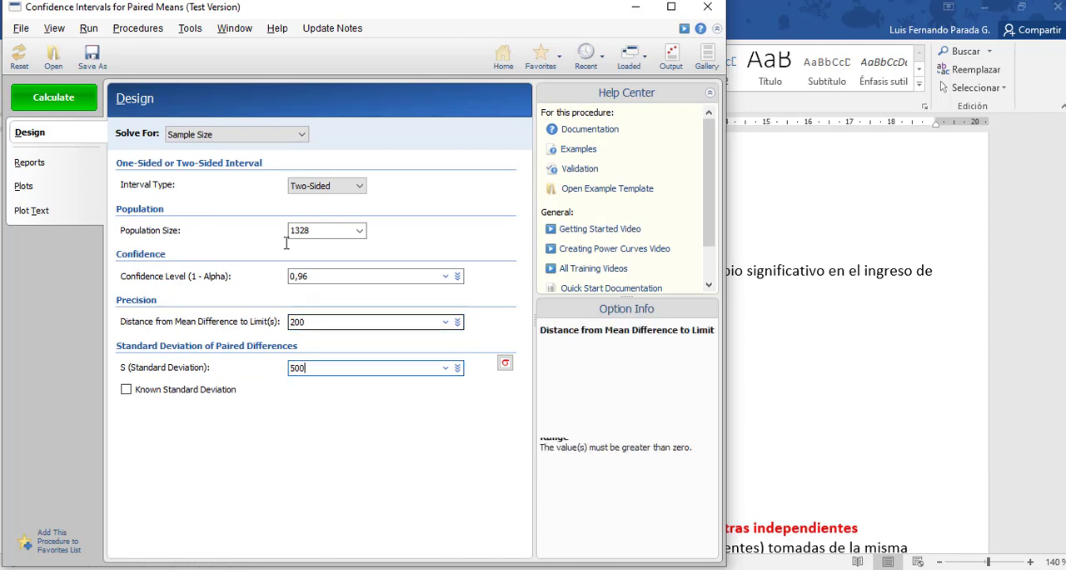
{"action": "left_click", "coordinate": [72, 107]}
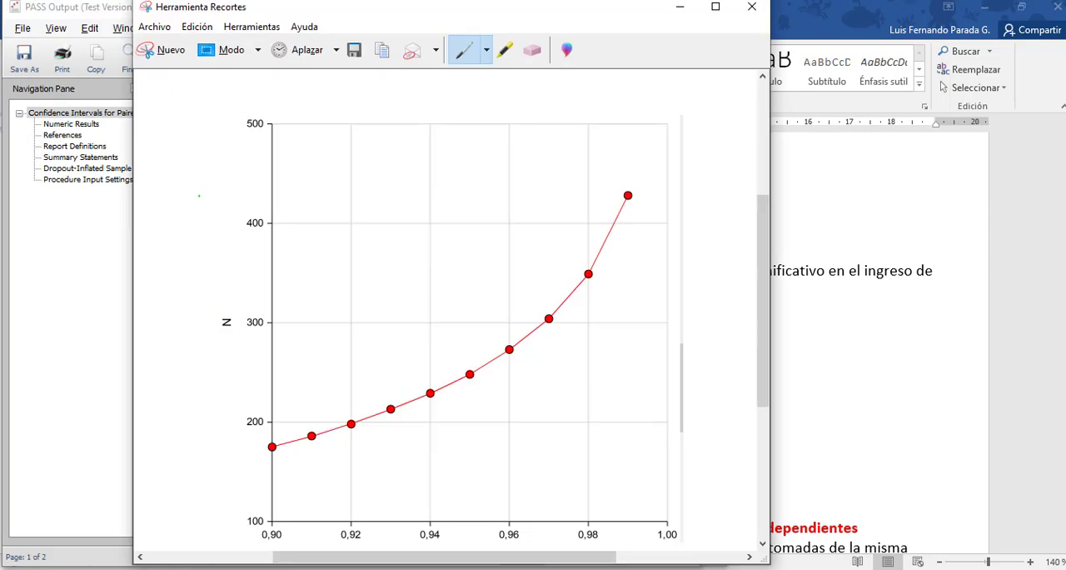
Capture the numeric results table from the PASS output as a snip and paste it in Word below the n= line.
{"action": "left_click", "coordinate": [162, 50]}
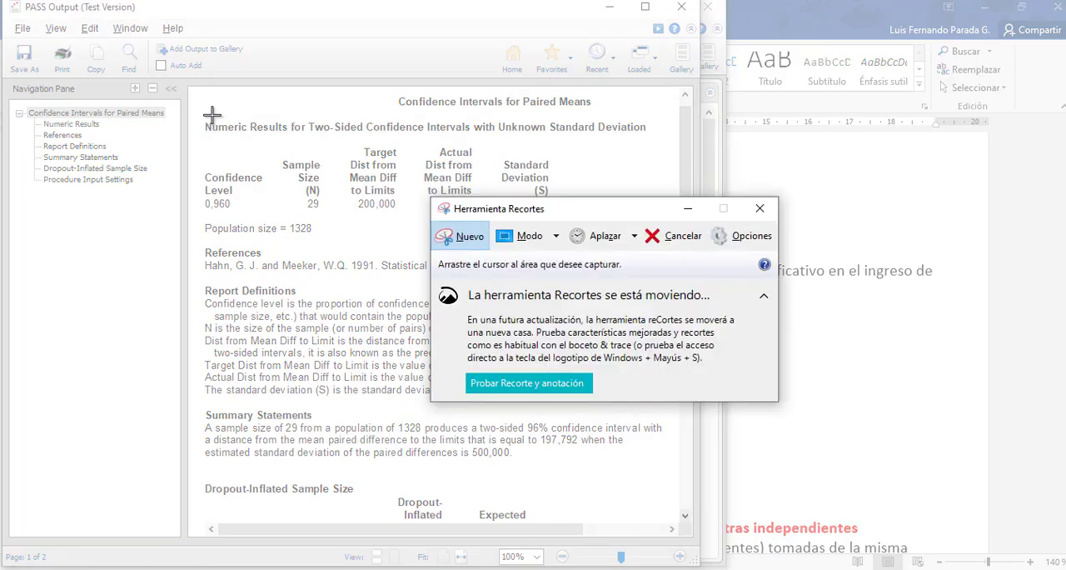
{"action": "left_click_drag", "start_coordinate": [199, 136], "coordinate": [567, 222]}
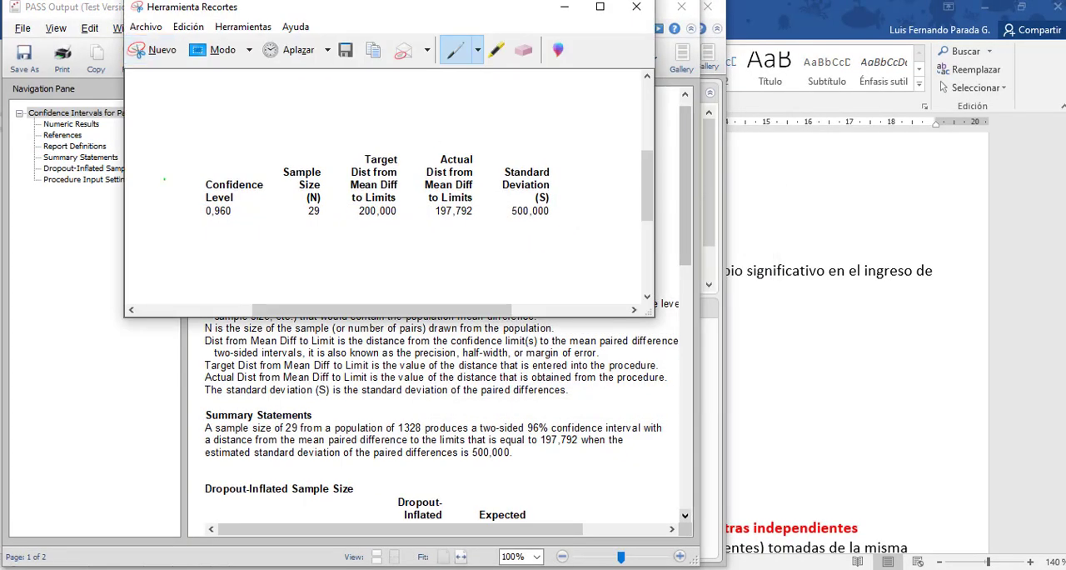
{"action": "left_click", "coordinate": [200, 569]}
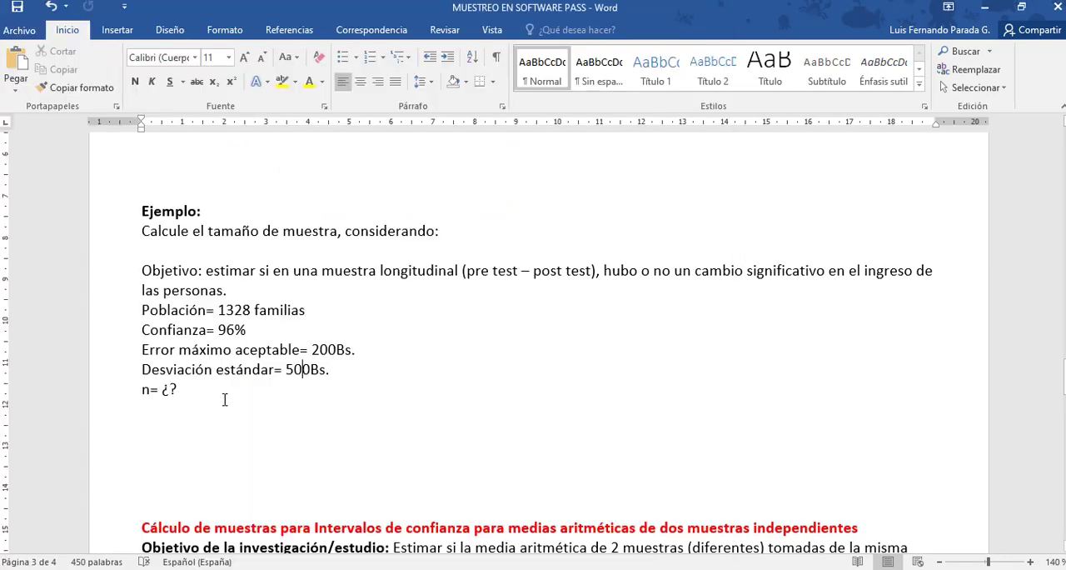
{"action": "key", "text": "Return"}
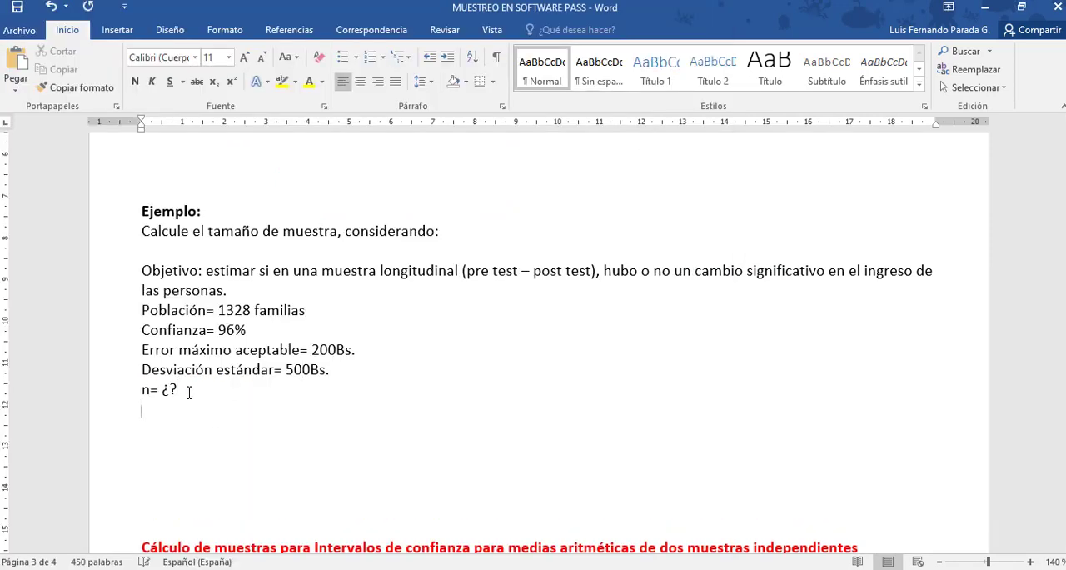
{"action": "key", "text": "ctrl+v"}
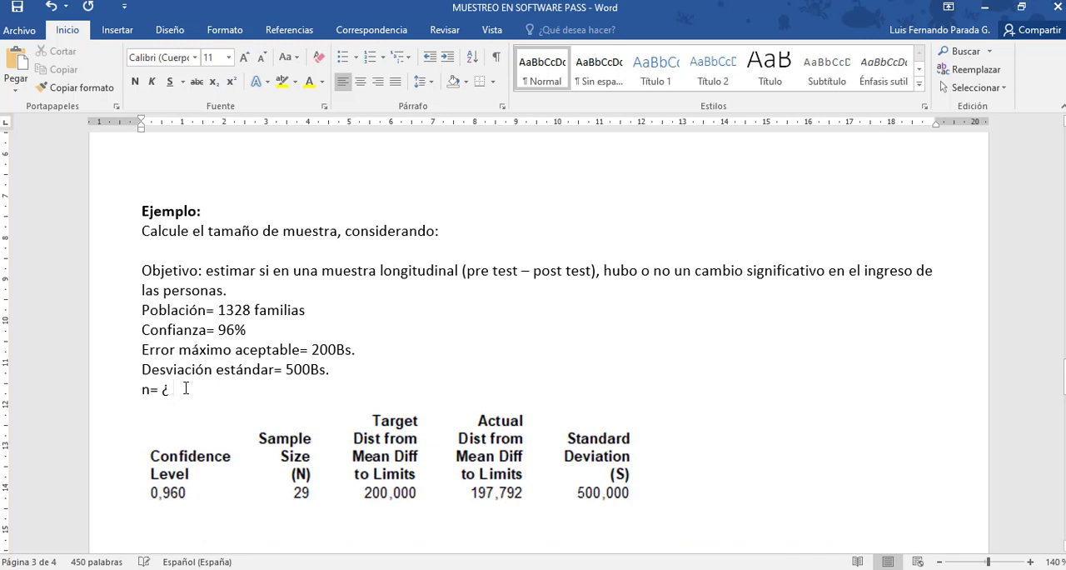
Replace the question marks in the n= line with "29 familias".
{"action": "key", "text": "BackSpace"}
{"action": "type", "text": "29 famil"}
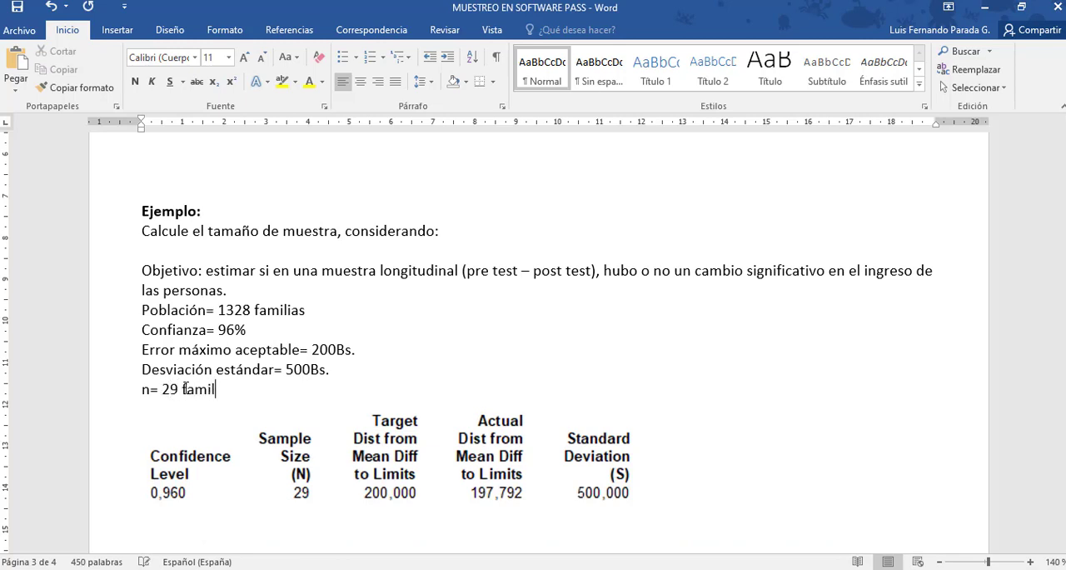
{"action": "type", "text": "ias"}
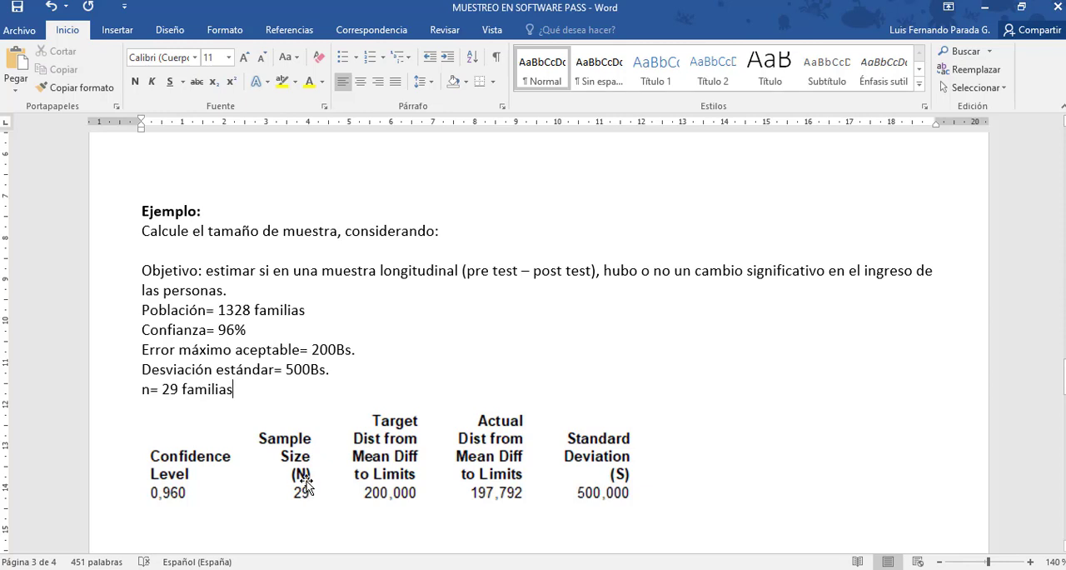
Add a new line below the pasted results table and close the PASS output window.
{"action": "left_click_drag", "start_coordinate": [1065, 372], "coordinate": [1065, 382]}
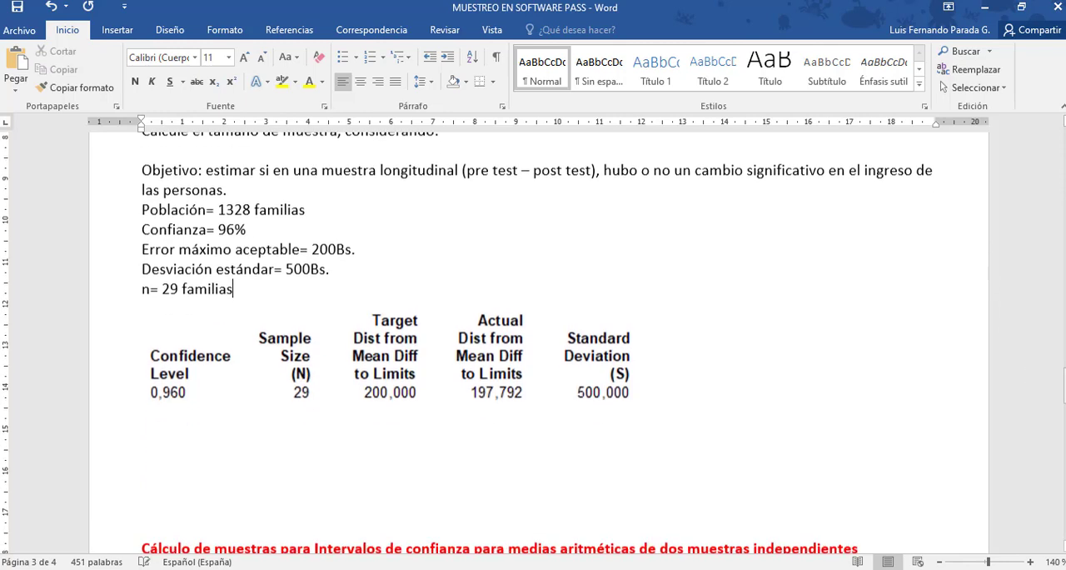
{"action": "left_click", "coordinate": [708, 383]}
{"action": "key", "text": "Return"}
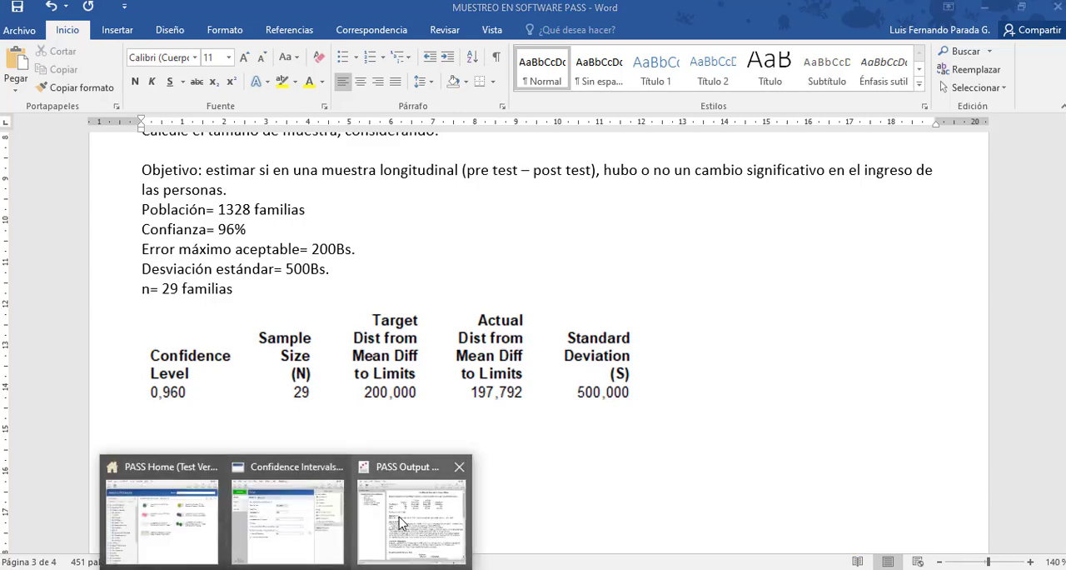
{"action": "left_click", "coordinate": [413, 512]}
{"action": "left_click", "coordinate": [676, 10]}
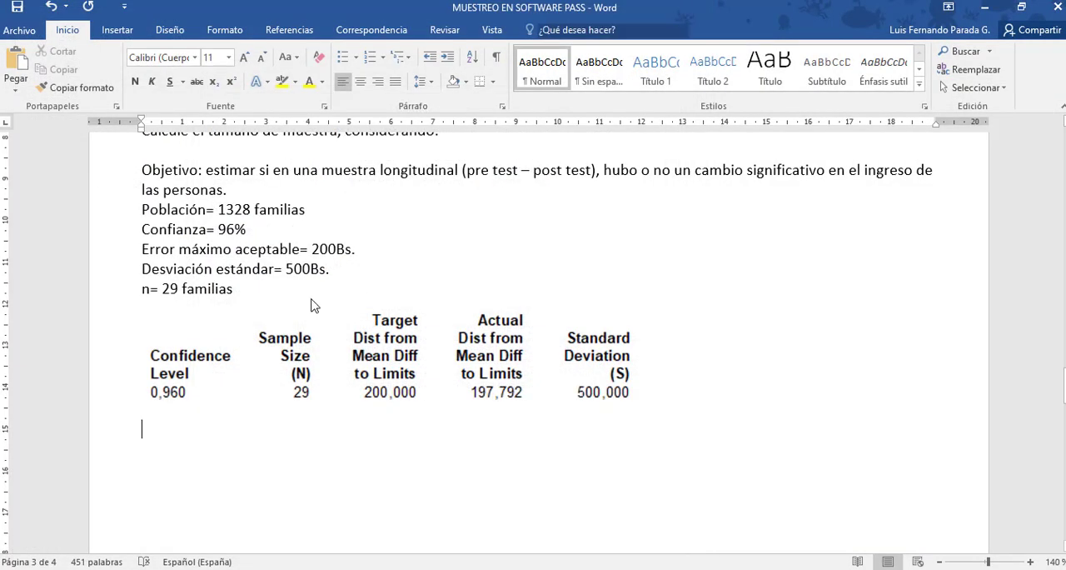
In the paired means procedure, set the confidence level to the series 0,9 to 0,99 by 0,01 and calculate again.
{"action": "left_click", "coordinate": [326, 545]}
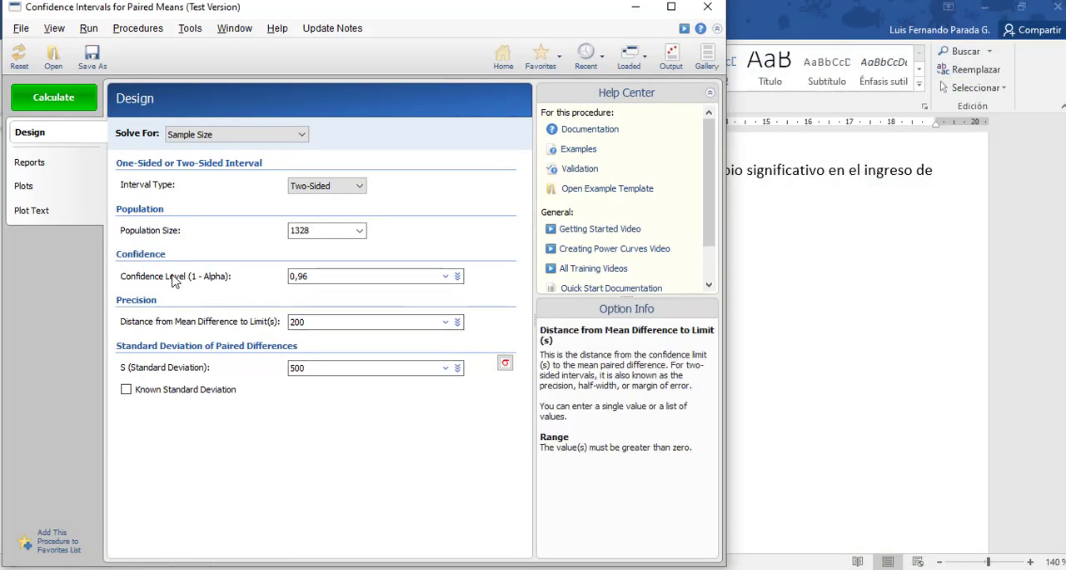
{"action": "left_click", "coordinate": [447, 278]}
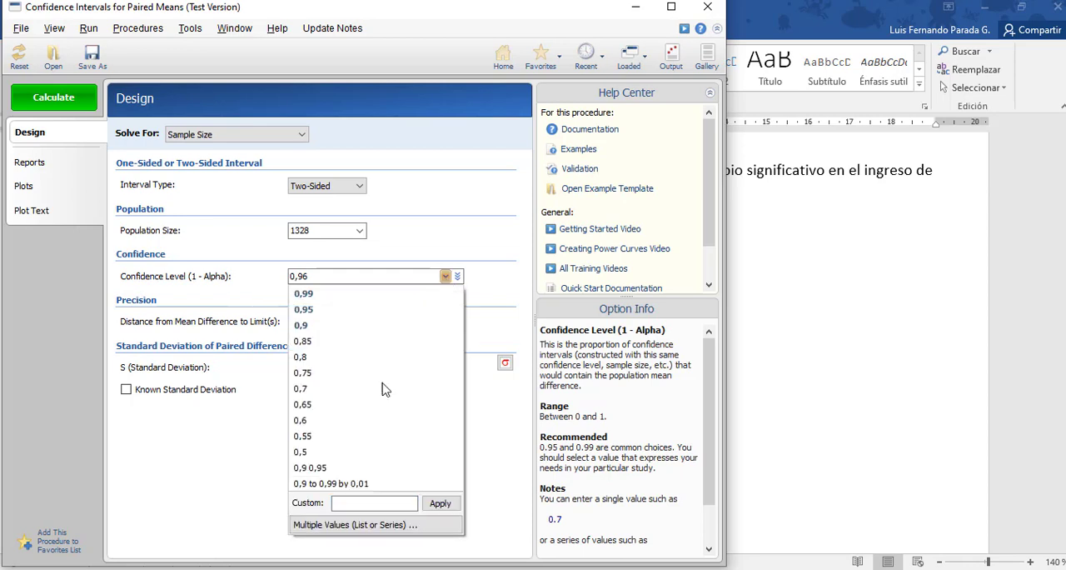
{"action": "left_click", "coordinate": [331, 484]}
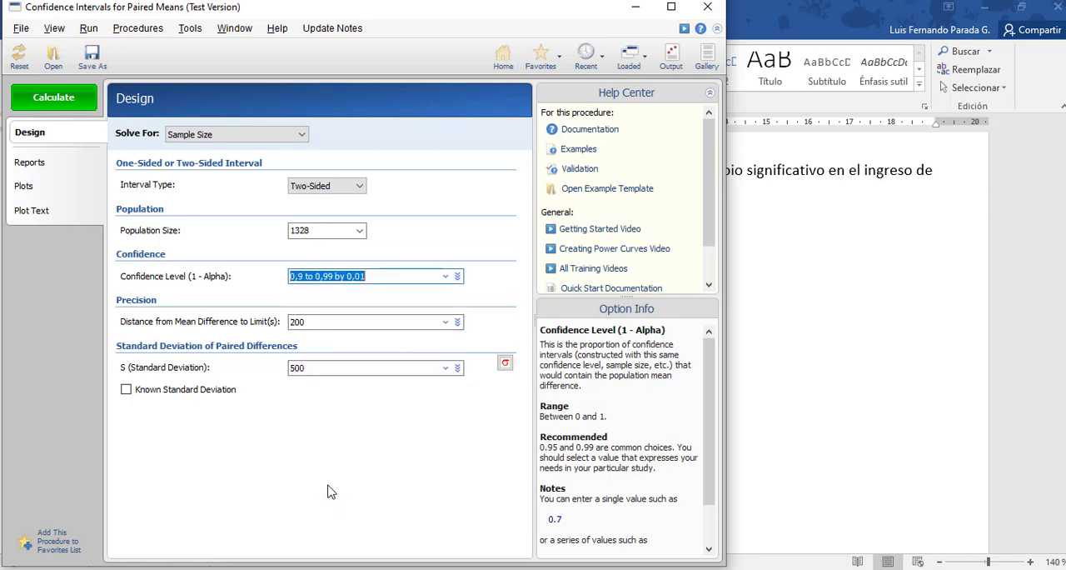
{"action": "left_click", "coordinate": [79, 101]}
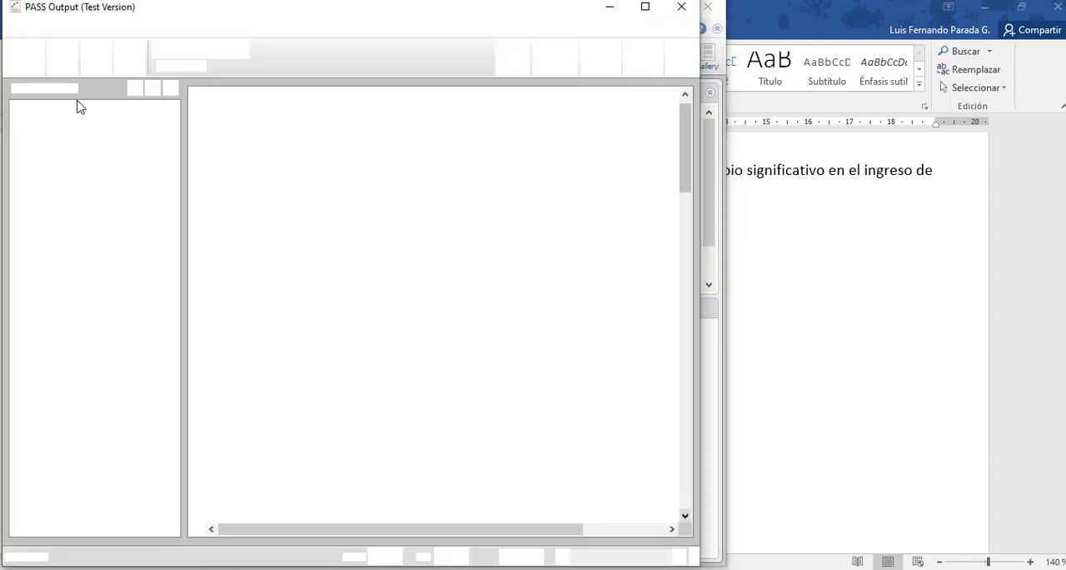
Capture the results table for the confidence level series as a snip and paste it in Word below the first table.
{"action": "left_click", "coordinate": [358, 569]}
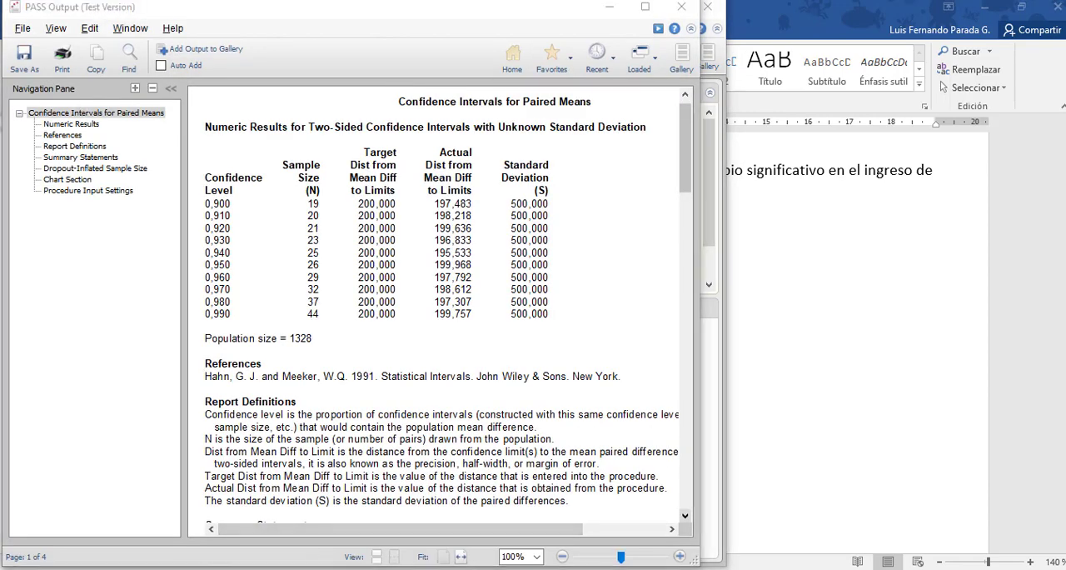
{"action": "left_click", "coordinate": [148, 50]}
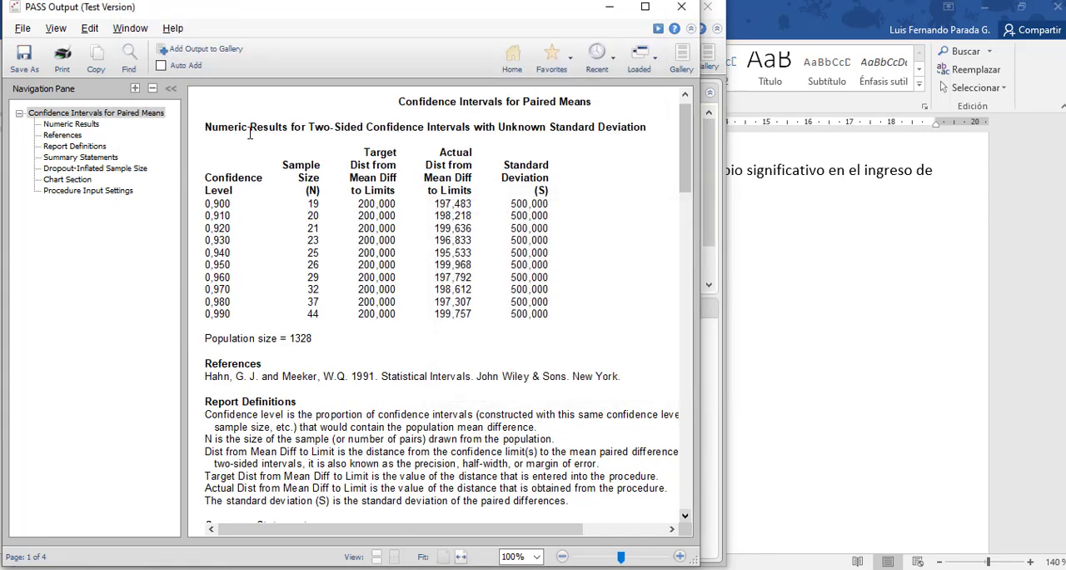
{"action": "left_click_drag", "start_coordinate": [195, 141], "coordinate": [556, 323]}
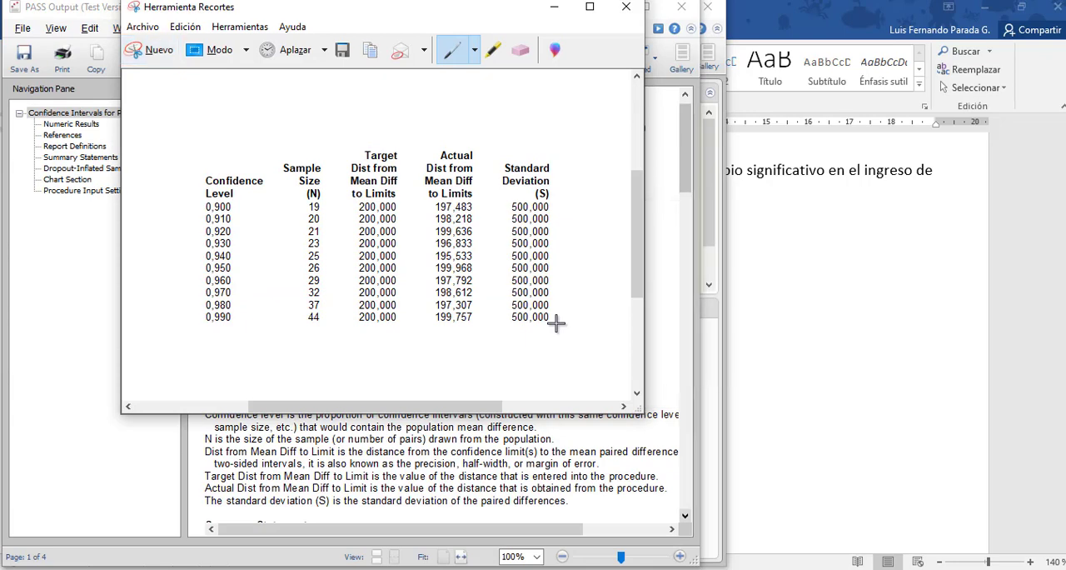
{"action": "left_click", "coordinate": [182, 568]}
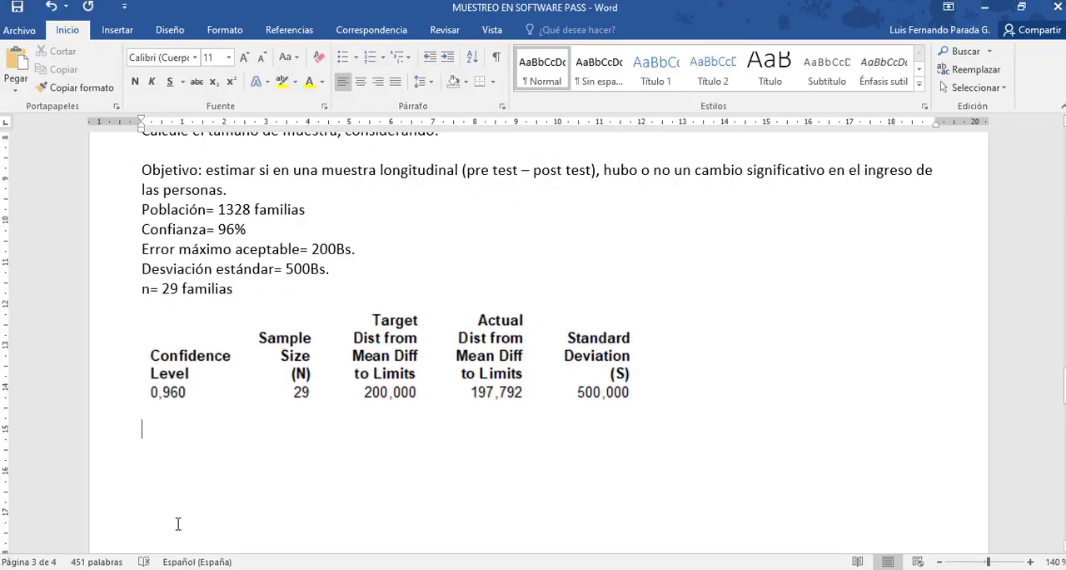
{"action": "key", "text": "ctrl+v"}
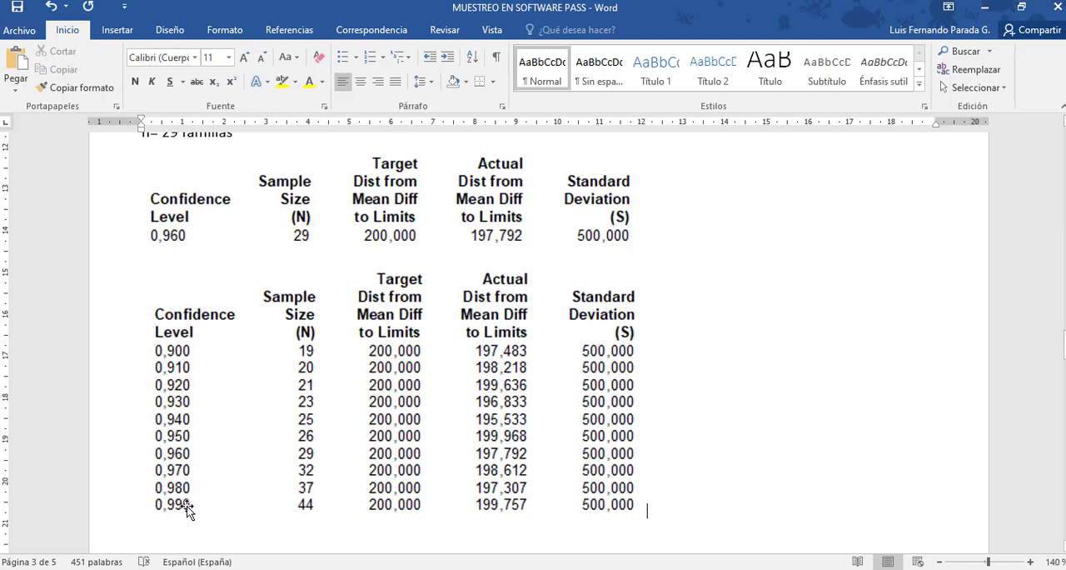
Capture the line chart of N against confidence level from the PASS output as a snip and paste it in Word below the second results table.
{"action": "left_click", "coordinate": [744, 526]}
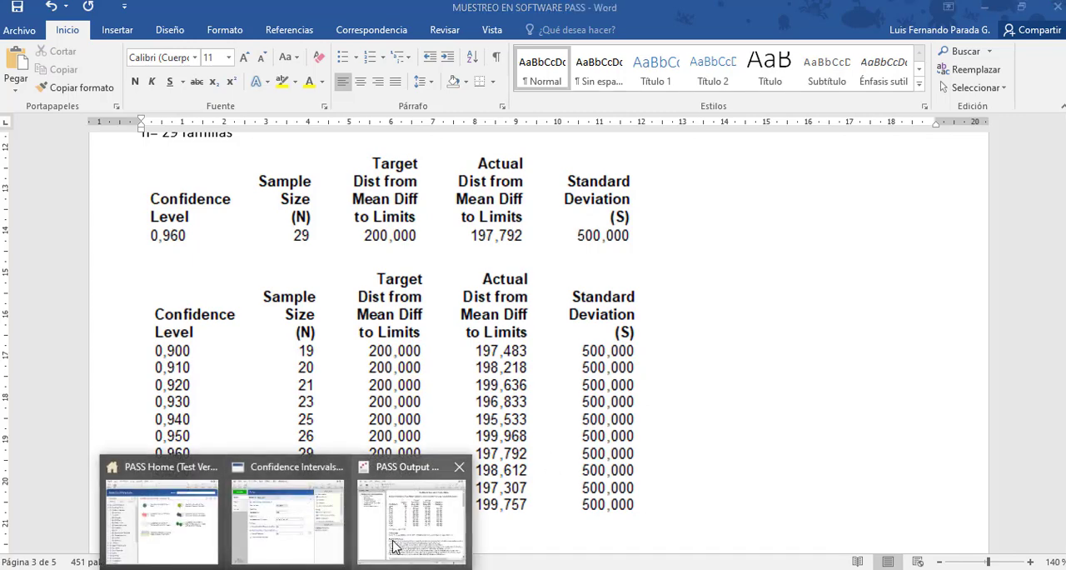
{"action": "left_click", "coordinate": [398, 533]}
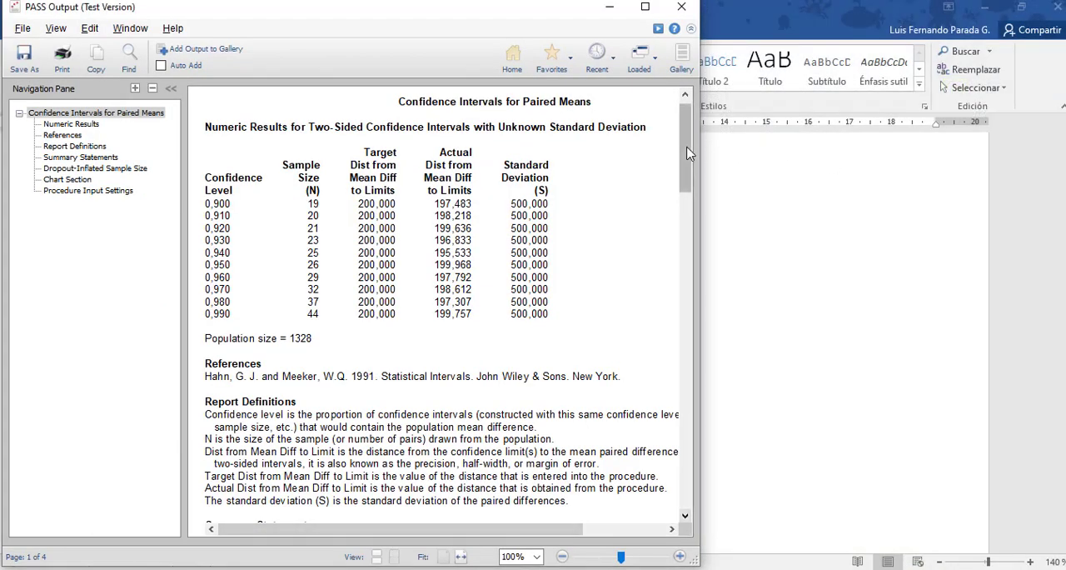
{"action": "left_click_drag", "start_coordinate": [690, 158], "coordinate": [693, 251]}
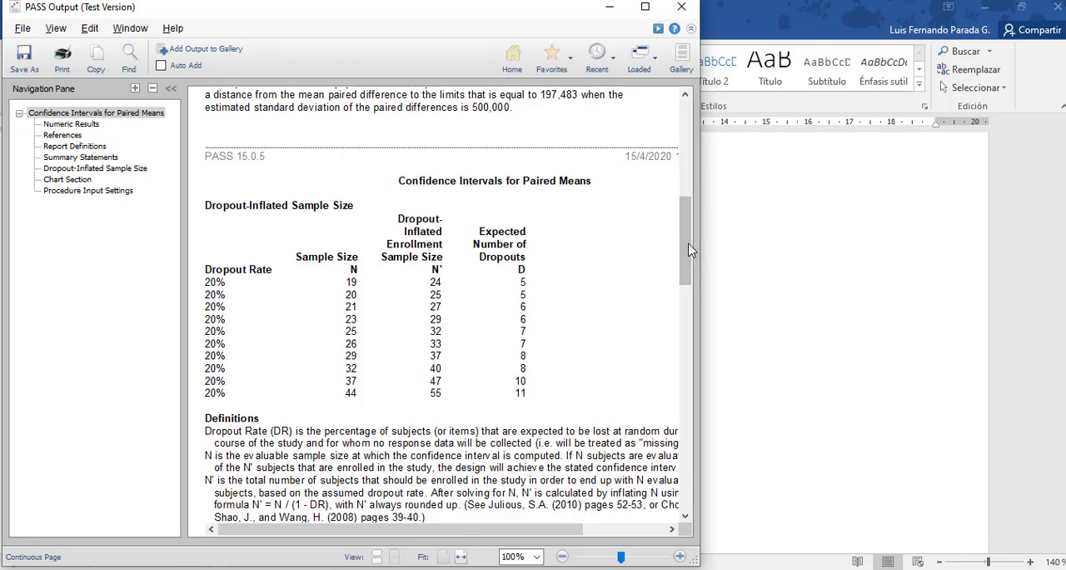
{"action": "left_click_drag", "start_coordinate": [692, 250], "coordinate": [718, 371]}
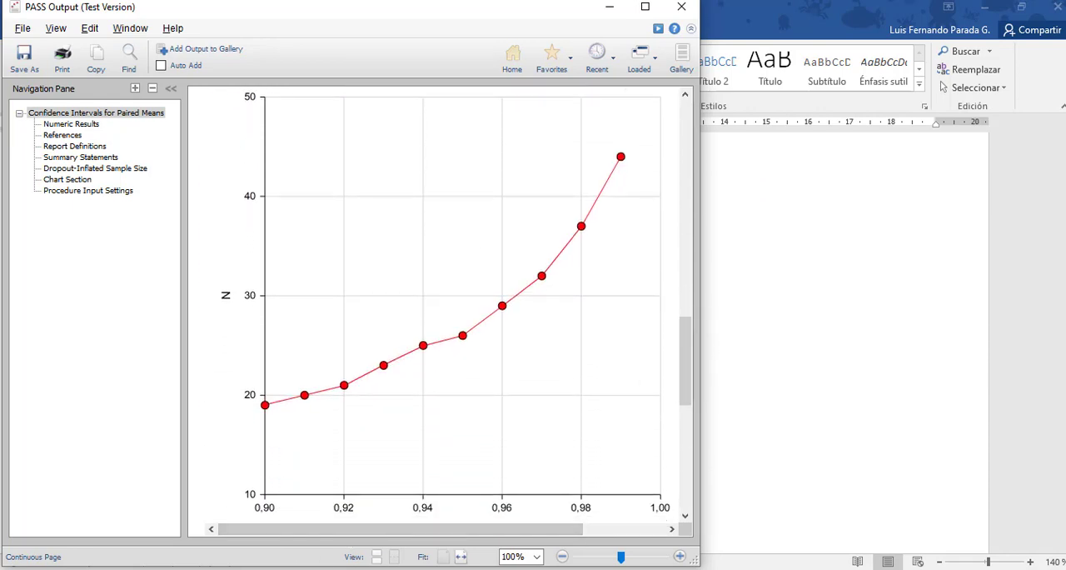
{"action": "left_click", "coordinate": [313, 568]}
{"action": "left_click", "coordinate": [147, 50]}
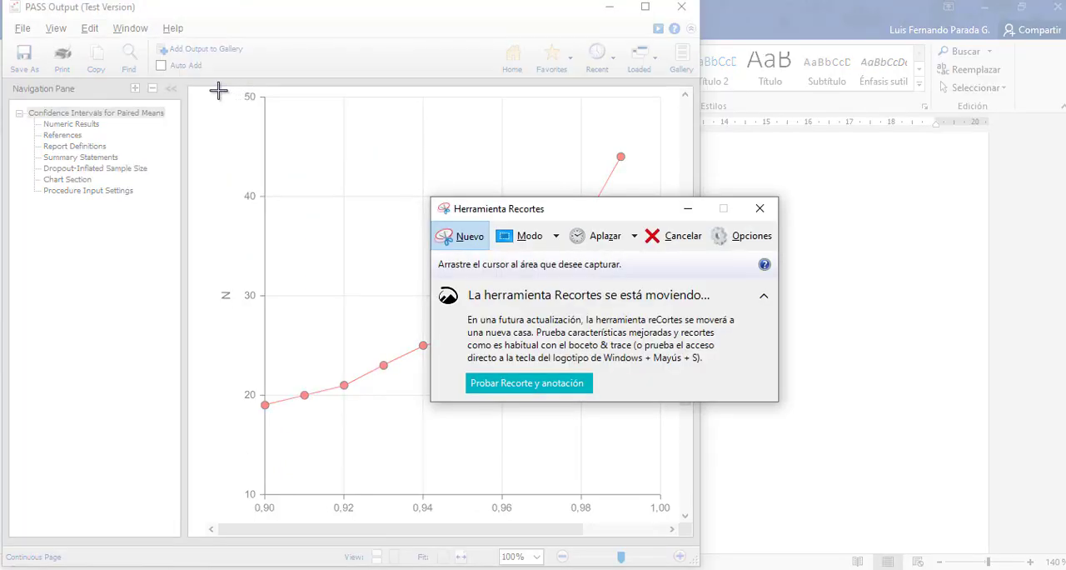
{"action": "left_click_drag", "start_coordinate": [218, 90], "coordinate": [674, 514]}
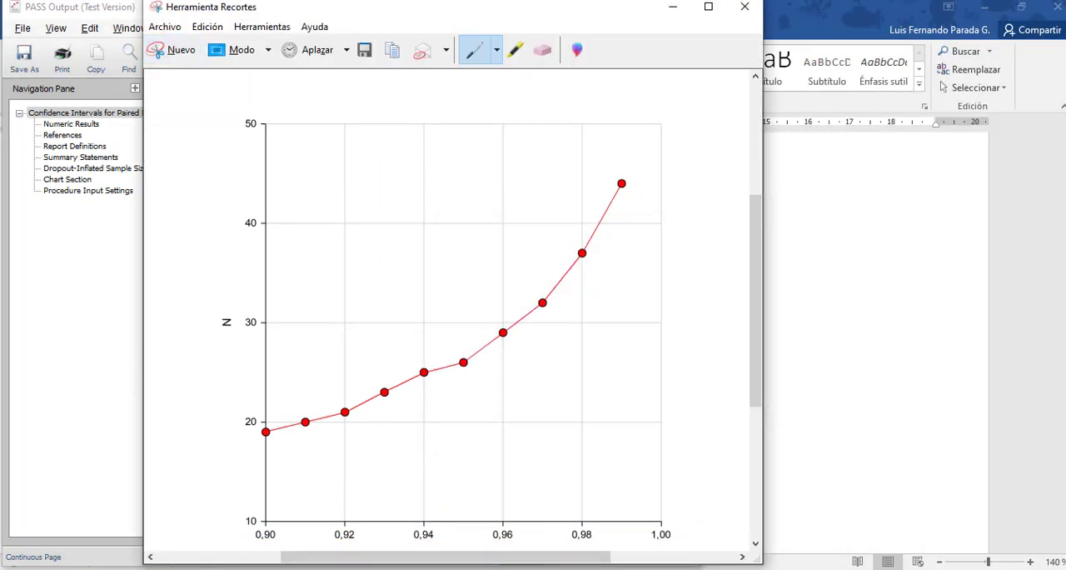
{"action": "left_click", "coordinate": [367, 569]}
{"action": "key", "text": "ctrl+v"}
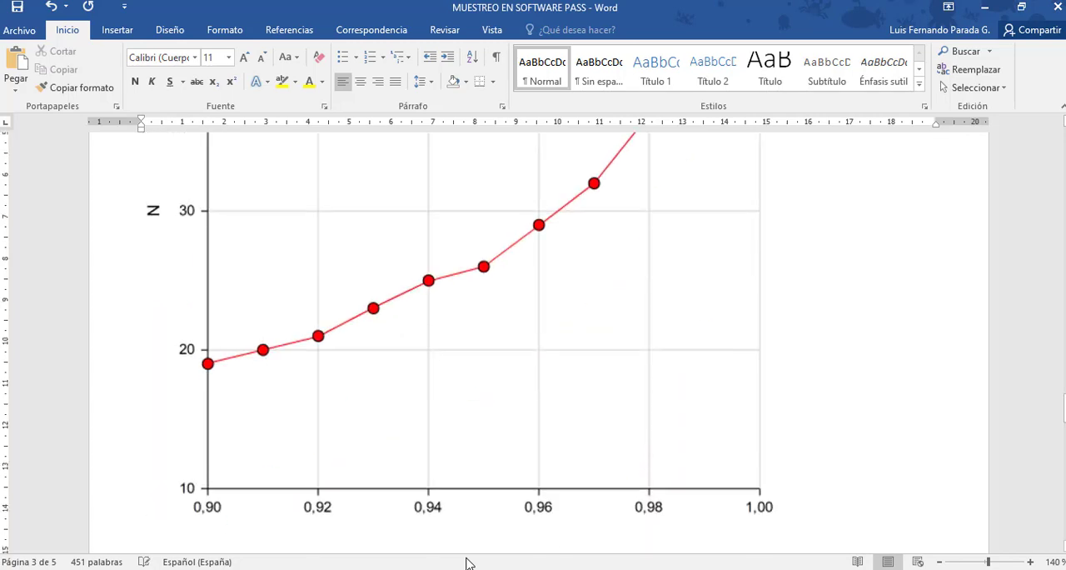
Shrink the pasted chart proportionally to about 9 cm wide and save the document.
{"action": "left_click_drag", "start_coordinate": [781, 517], "coordinate": [516, 278]}
{"action": "left_click", "coordinate": [673, 331]}
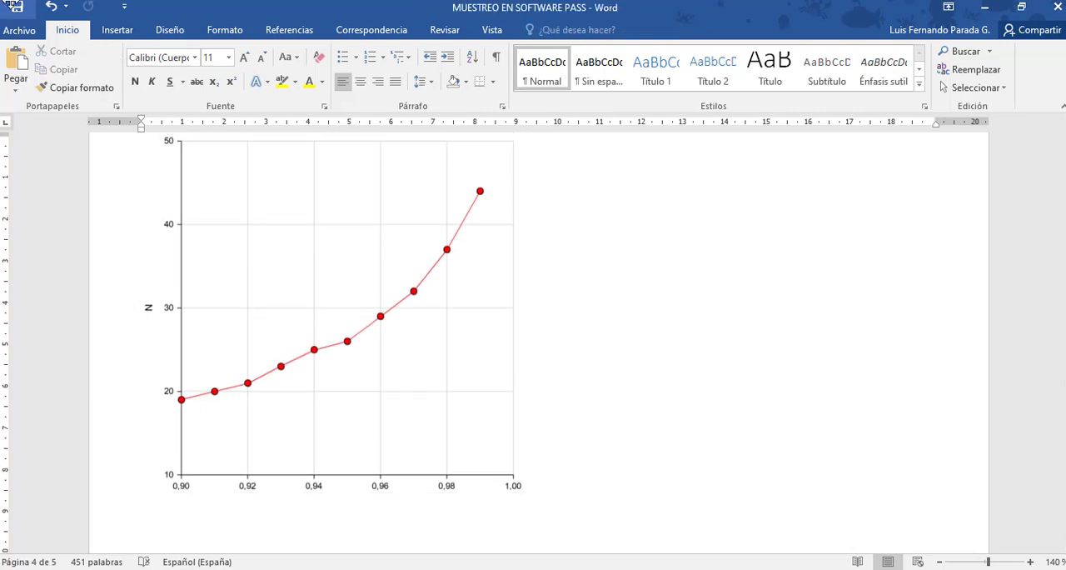
{"action": "left_click", "coordinate": [17, 7]}
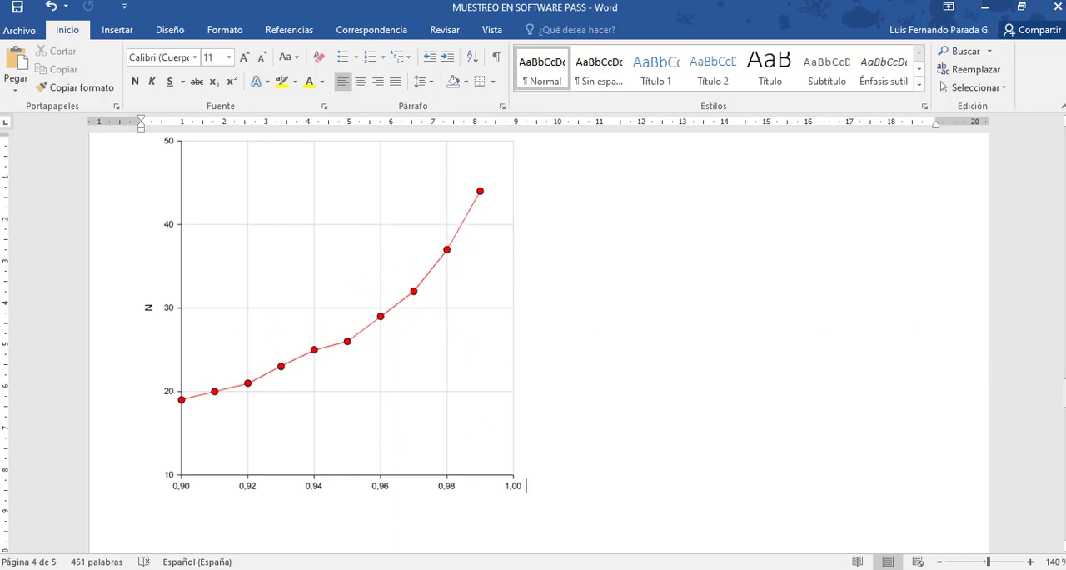
Go to the document's section on two independent samples and close the PASS output and paired means procedure windows.
{"action": "left_click_drag", "start_coordinate": [1065, 391], "coordinate": [1065, 350]}
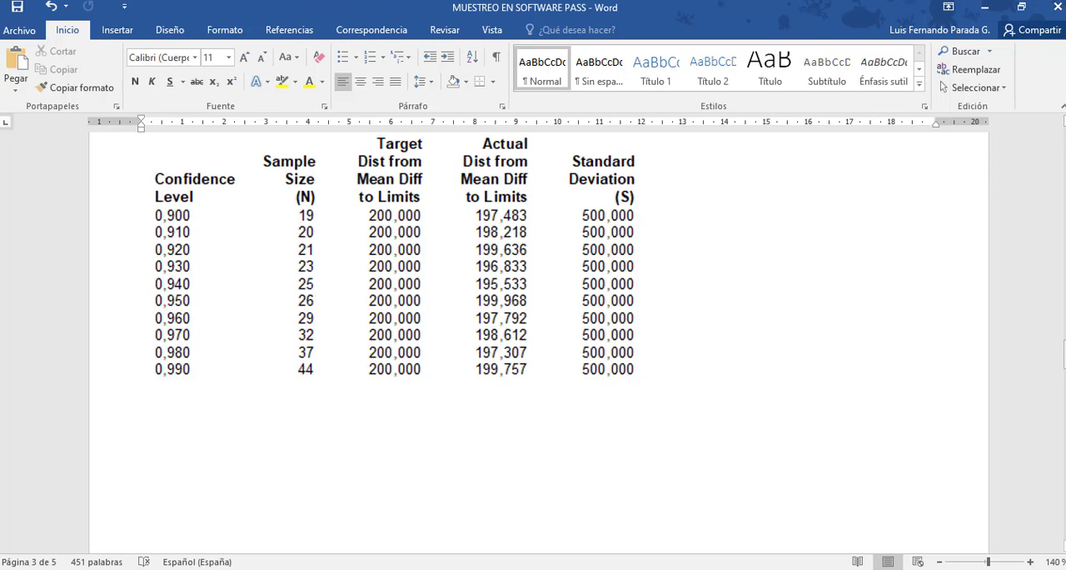
{"action": "left_click_drag", "start_coordinate": [1064, 353], "coordinate": [1065, 419]}
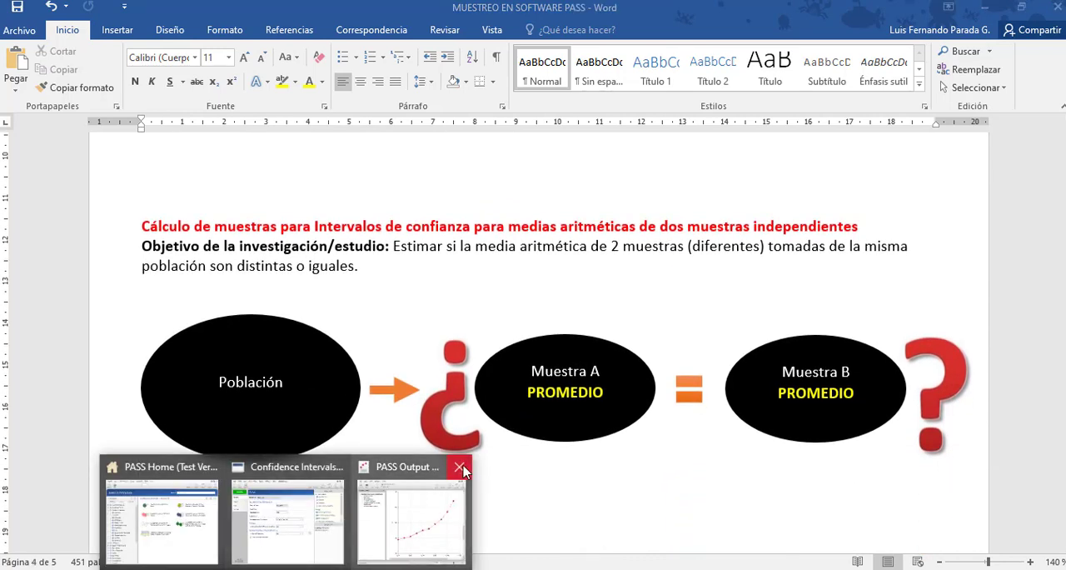
{"action": "left_click", "coordinate": [470, 470]}
{"action": "left_click", "coordinate": [397, 470]}
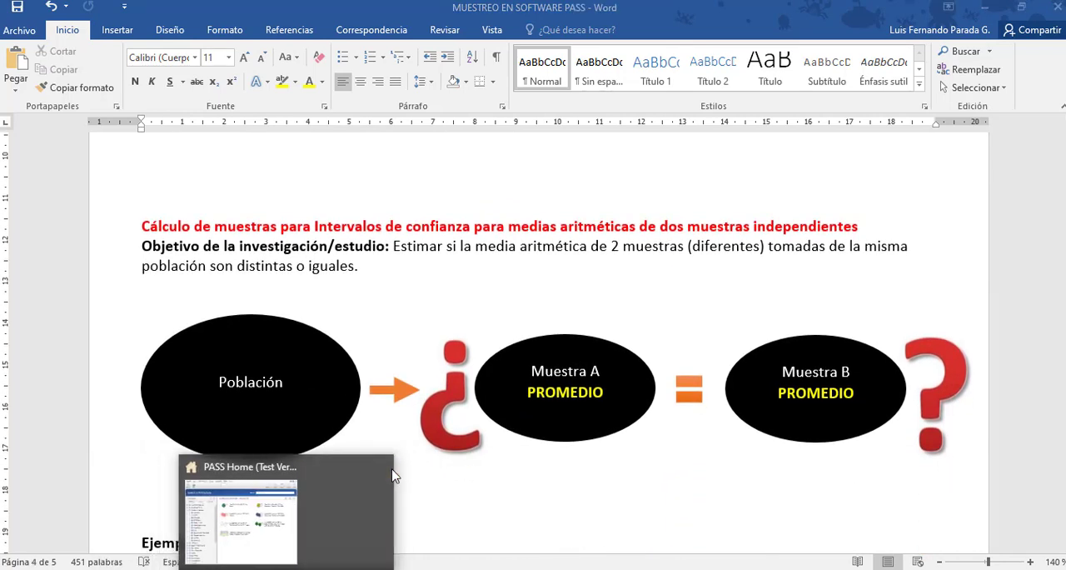
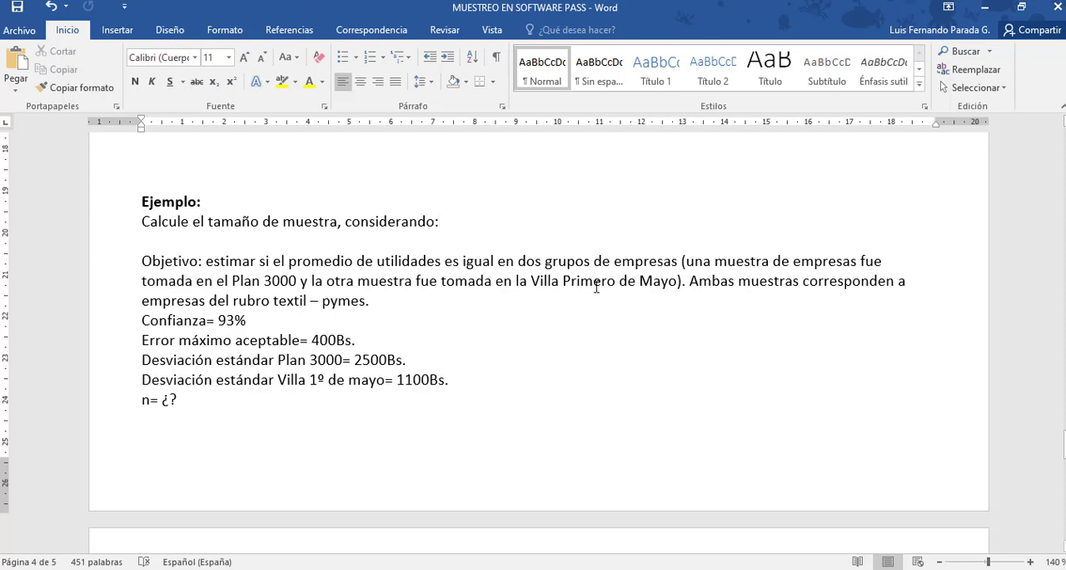
Review the independent samples example's objective, confidence, maximum error and standard deviations for Plan 3000 and Villa 1º de mayo.
{"action": "left_click", "coordinate": [369, 301]}
{"action": "key", "text": "Down"}
{"action": "left_click_drag", "start_coordinate": [273, 262], "coordinate": [412, 262]}
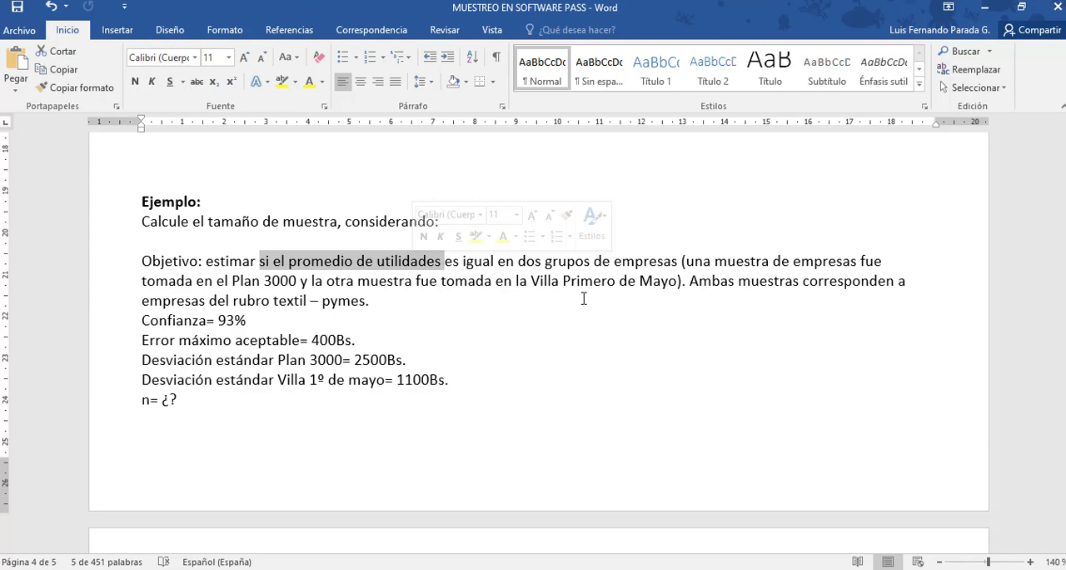
{"action": "left_click", "coordinate": [469, 283]}
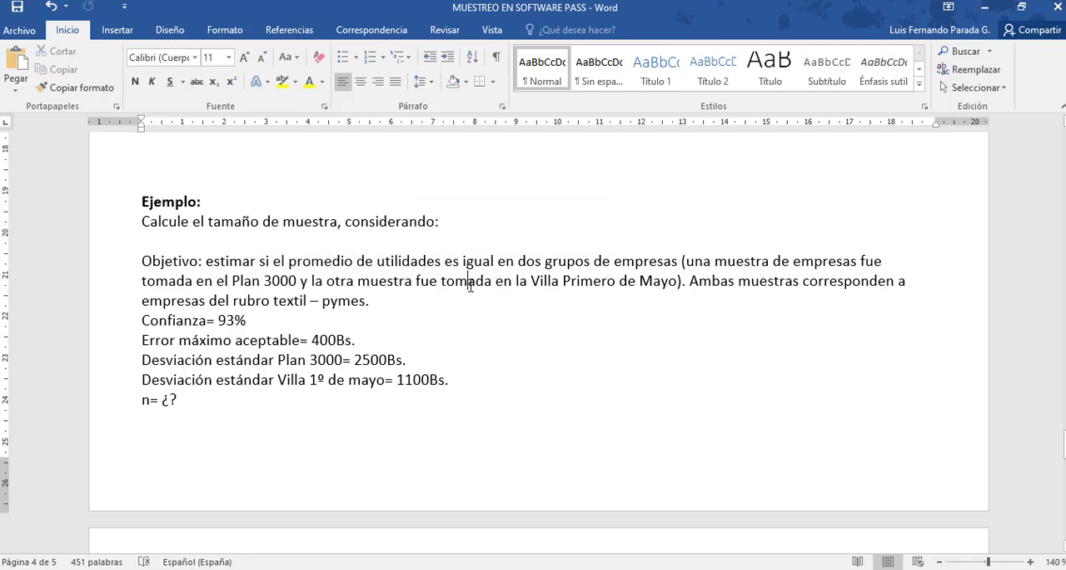
{"action": "key", "text": "Down"}
{"action": "key", "text": "Down"}
{"action": "left_click", "coordinate": [359, 340]}
{"action": "key", "text": "Down"}
{"action": "key", "text": "Right"}
{"action": "key", "text": "Right"}
{"action": "key", "text": "Right"}
{"action": "key", "text": "Down"}
{"action": "key", "text": "Right"}
{"action": "key", "text": "Right"}
{"action": "key", "text": "Right"}
{"action": "key", "text": "Right"}
Switch to PASS, open Confidence Intervals for the Difference Between Two Means and set the confidence level to 0,93.
{"action": "key", "text": "alt+Tab"}
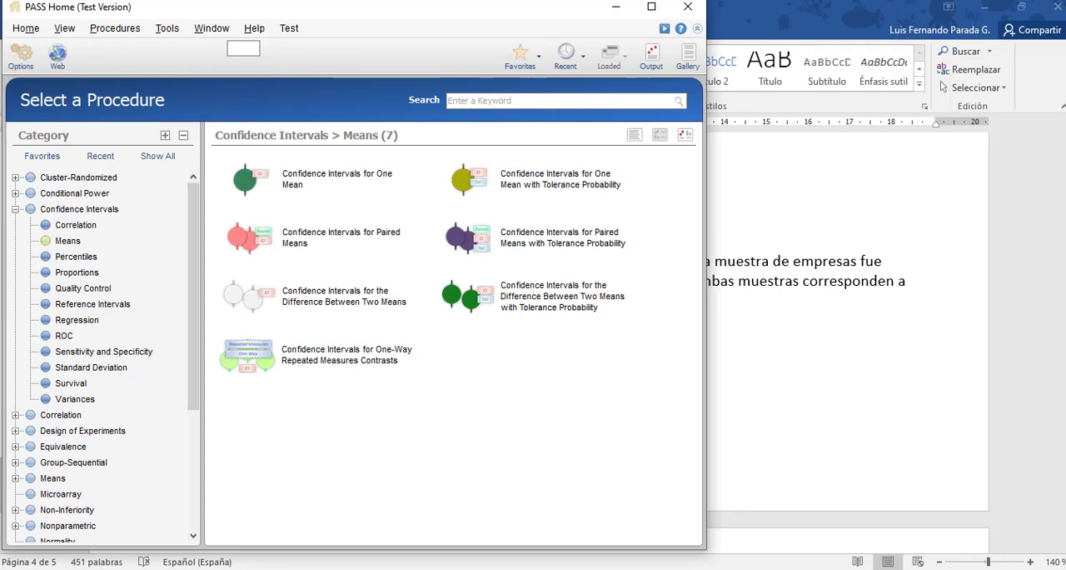
{"action": "left_click", "coordinate": [310, 314]}
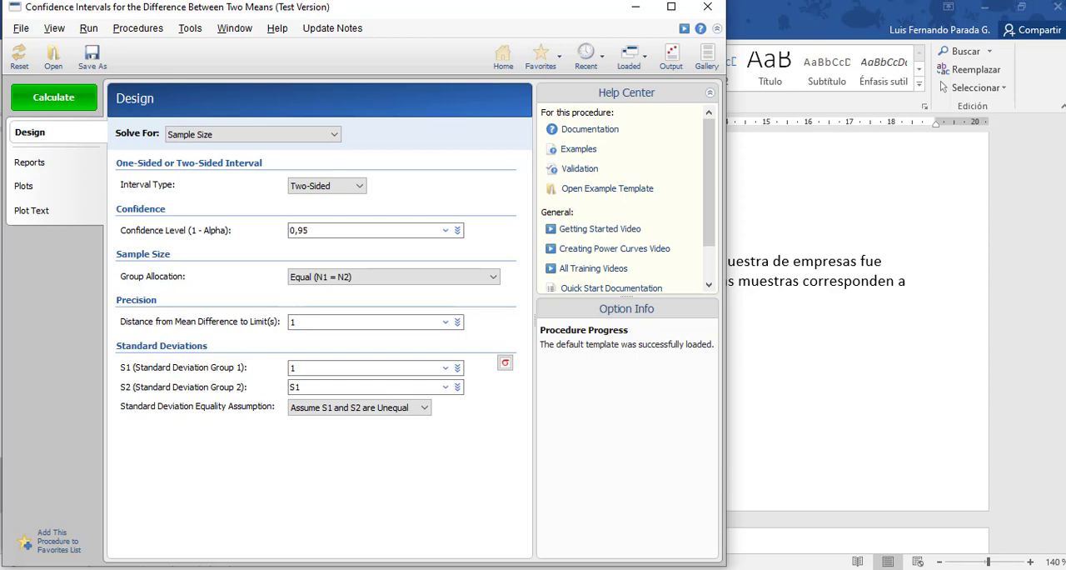
{"action": "key", "text": "alt+Tab"}
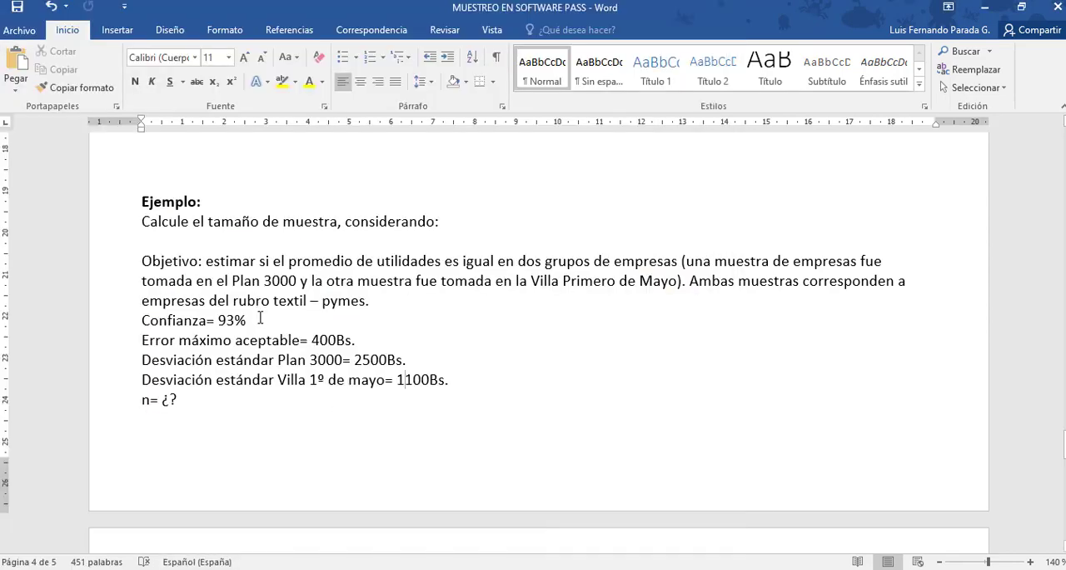
{"action": "key", "text": "alt+Tab"}
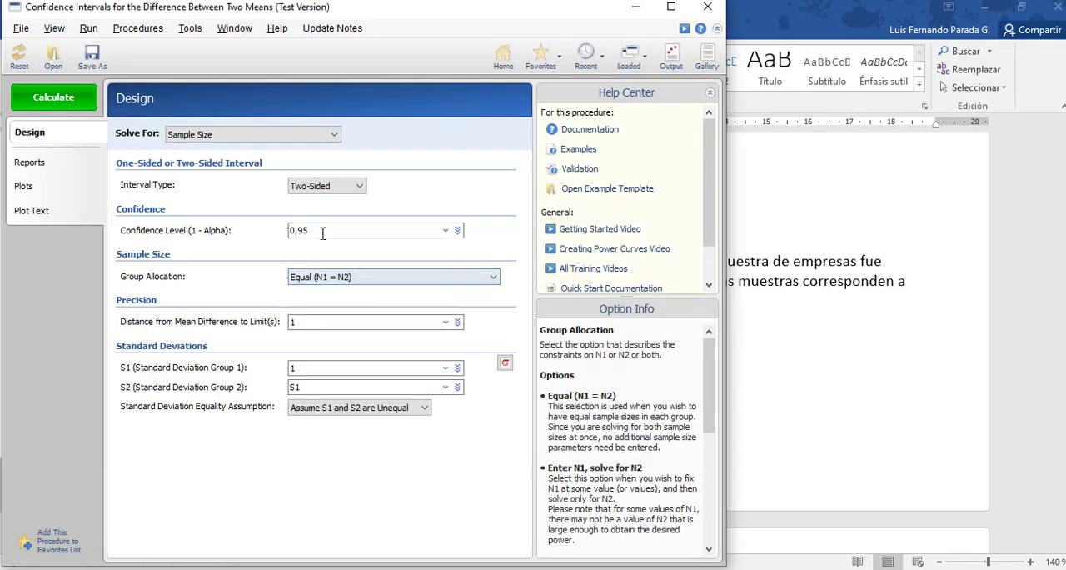
{"action": "double_click", "coordinate": [322, 233]}
{"action": "type", "text": "0,93"}
Set the distance from mean difference to limits to 400, matching the maximum acceptable error in the Word example.
{"action": "key", "text": "alt+Tab"}
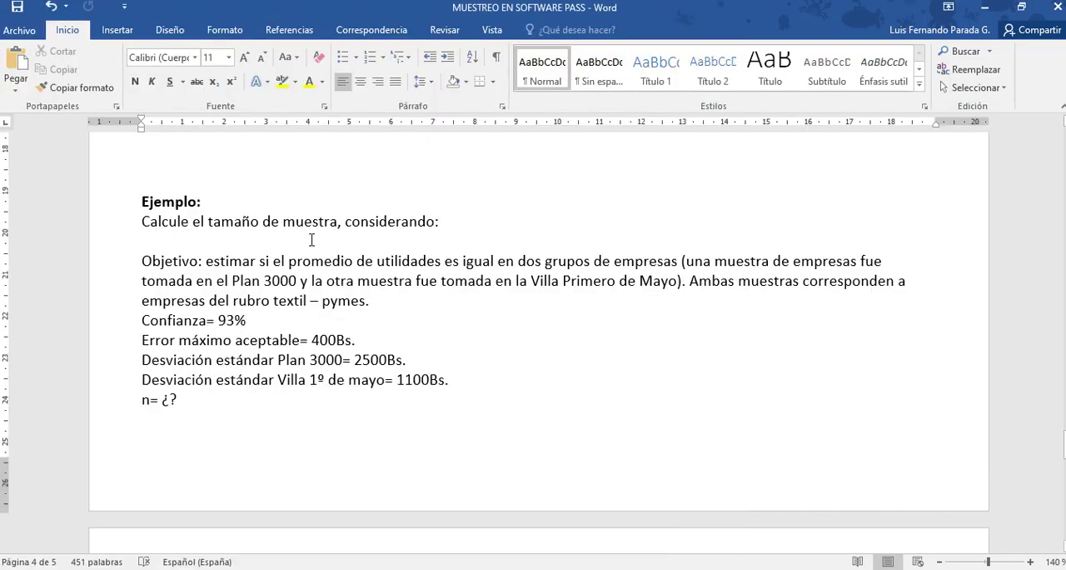
{"action": "key", "text": "alt+Tab"}
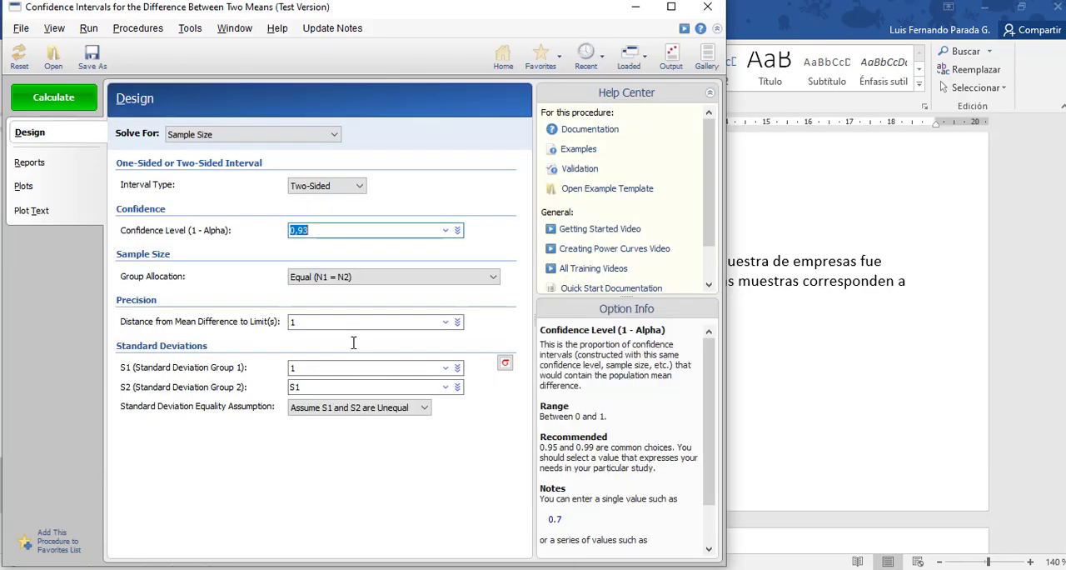
{"action": "double_click", "coordinate": [328, 322]}
{"action": "type", "text": "400"}
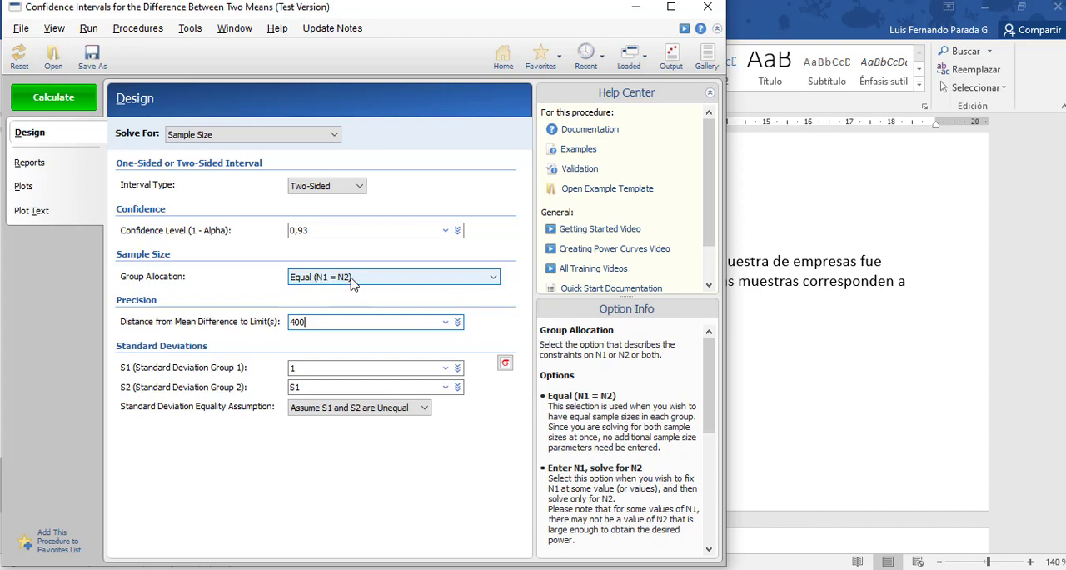
Set the standard deviations to 2500 for group 1 and 1100 for group 2, and calculate the sample size.
{"action": "left_click", "coordinate": [323, 368]}
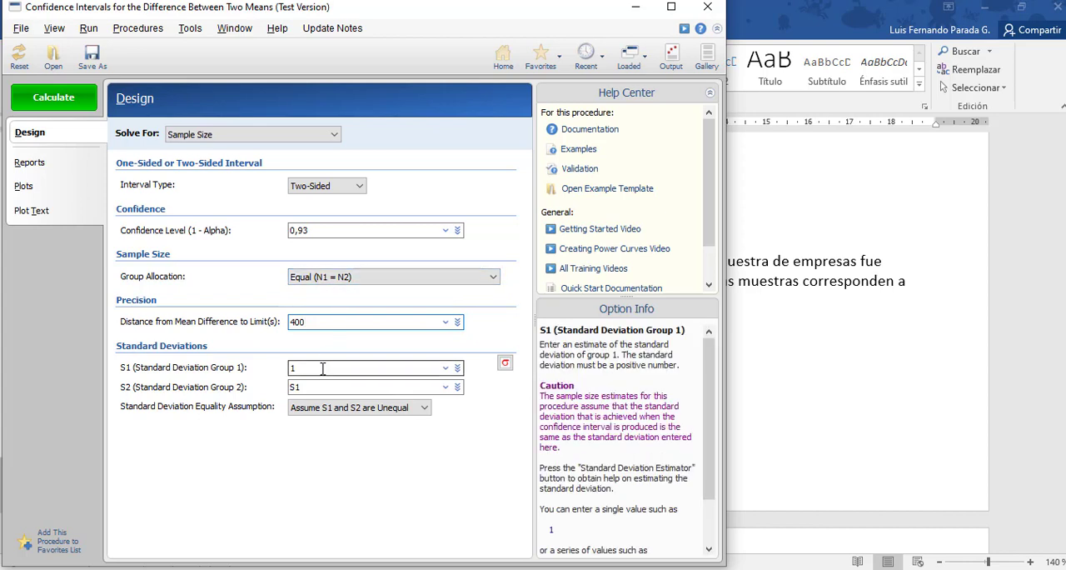
{"action": "key", "text": "alt+Tab"}
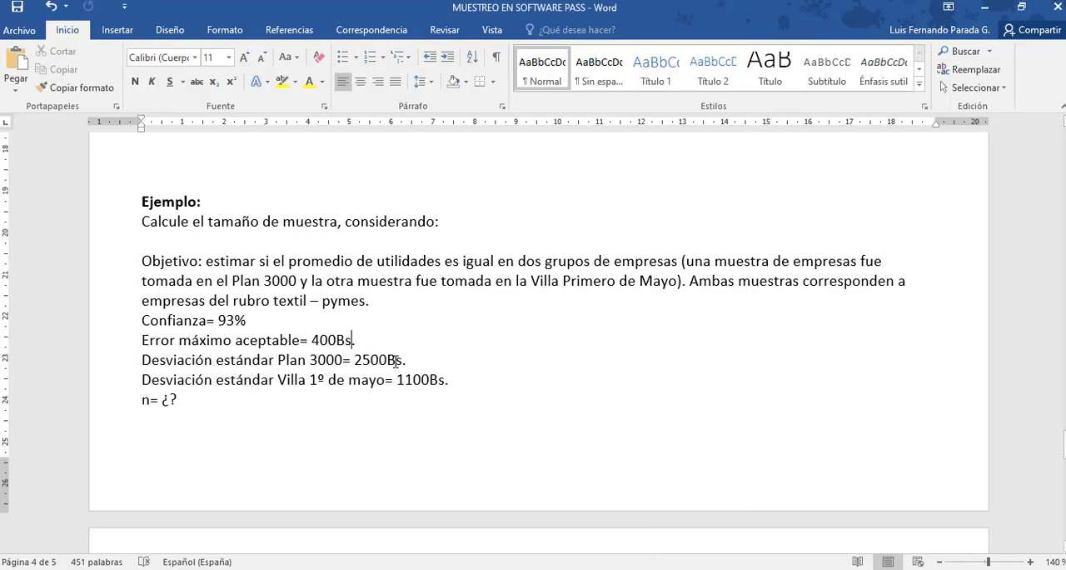
{"action": "key", "text": "alt+Tab"}
{"action": "type", "text": "2500"}
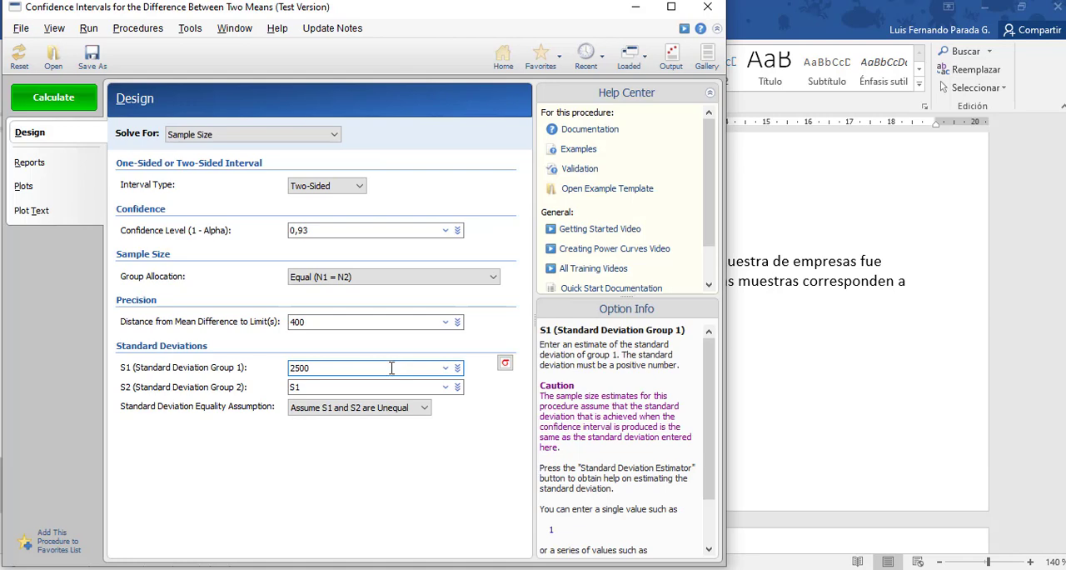
{"action": "left_click", "coordinate": [352, 388]}
{"action": "double_click", "coordinate": [351, 387]}
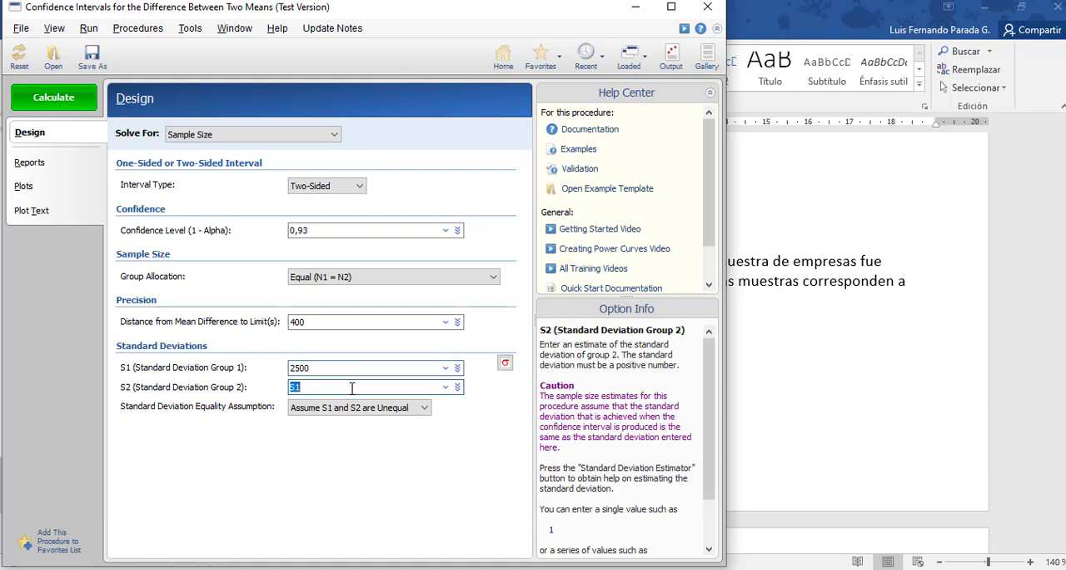
{"action": "key", "text": "alt+Tab"}
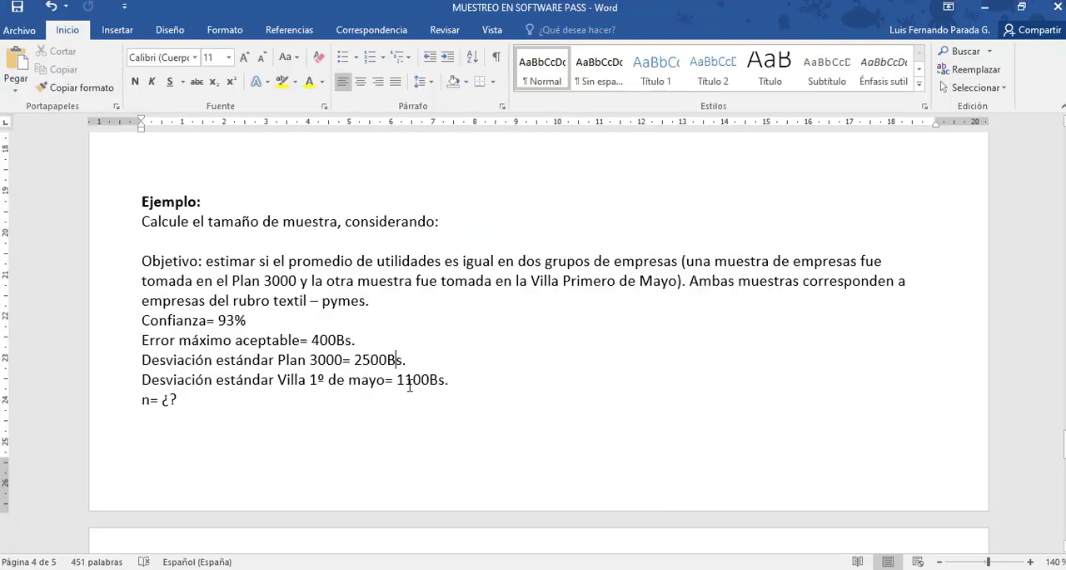
{"action": "key", "text": "alt+Tab"}
{"action": "type", "text": "1100"}
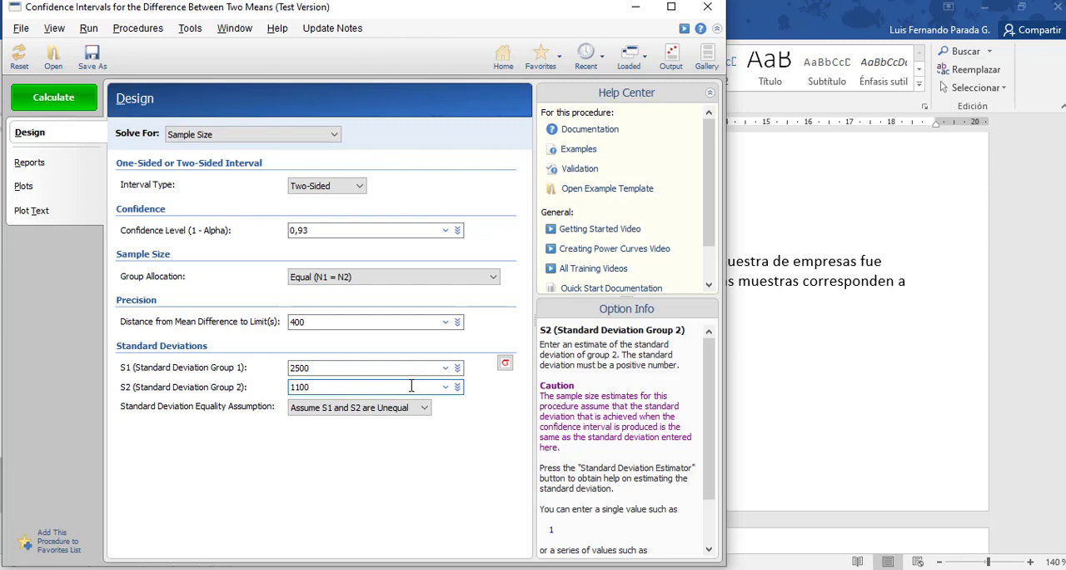
{"action": "left_click", "coordinate": [37, 98]}
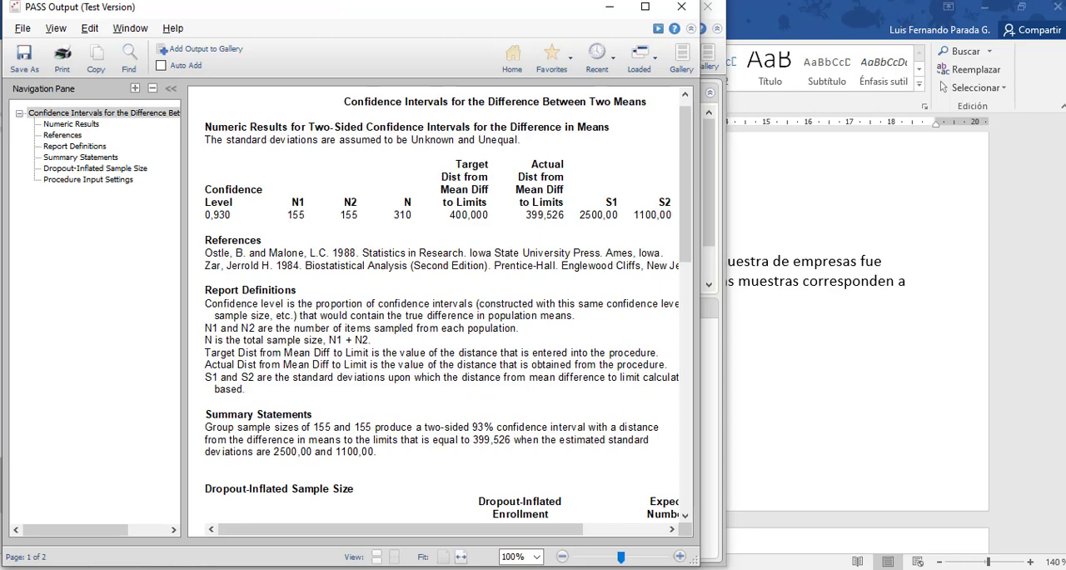
Capture the numeric results table from the PASS output as a snip and paste it in Word below the example's n line.
{"action": "key", "text": "alt+Tab"}
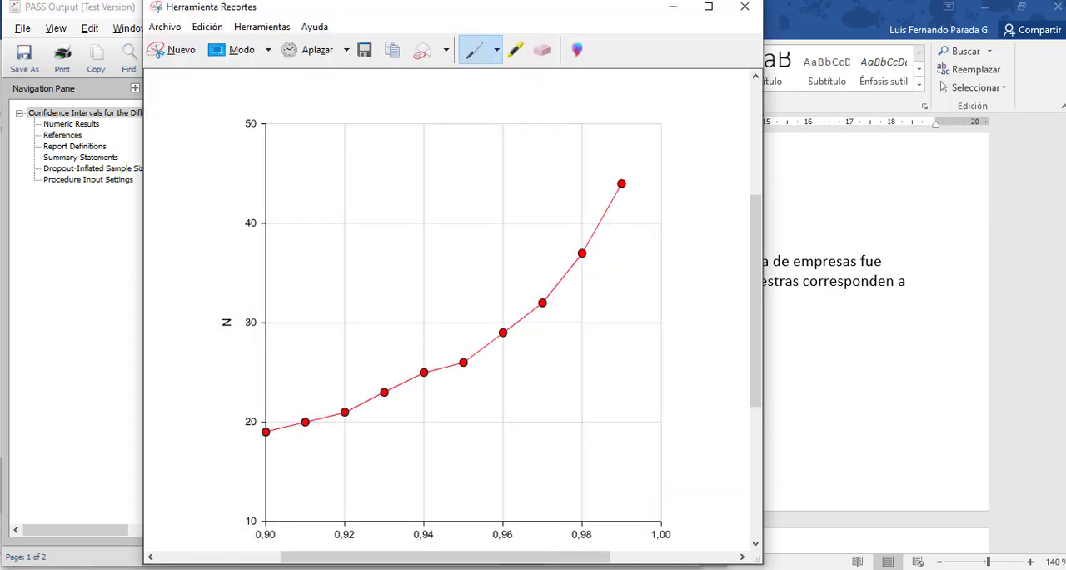
{"action": "left_click", "coordinate": [173, 59]}
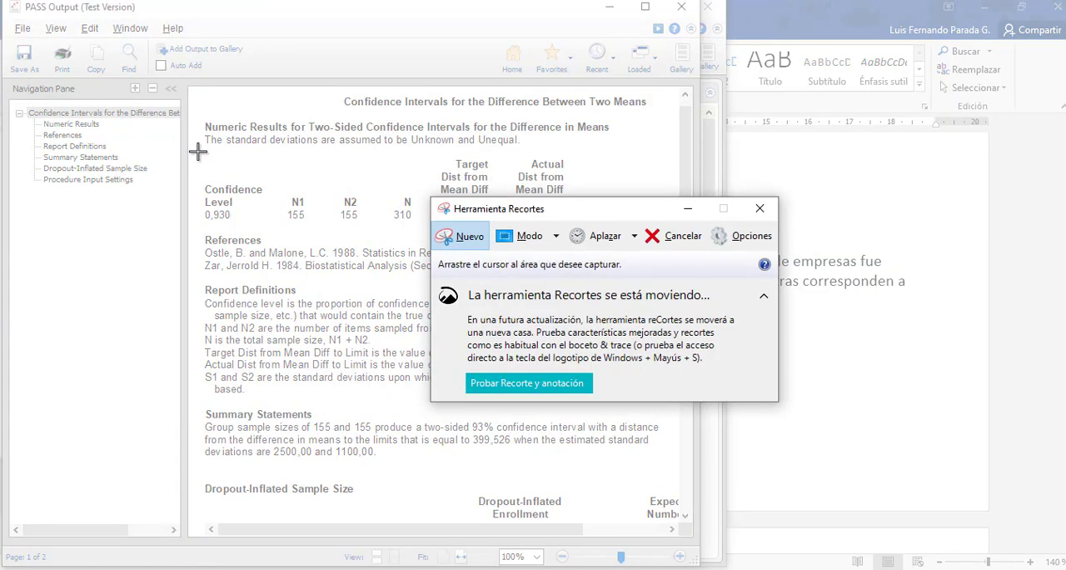
{"action": "left_click_drag", "start_coordinate": [196, 152], "coordinate": [678, 229]}
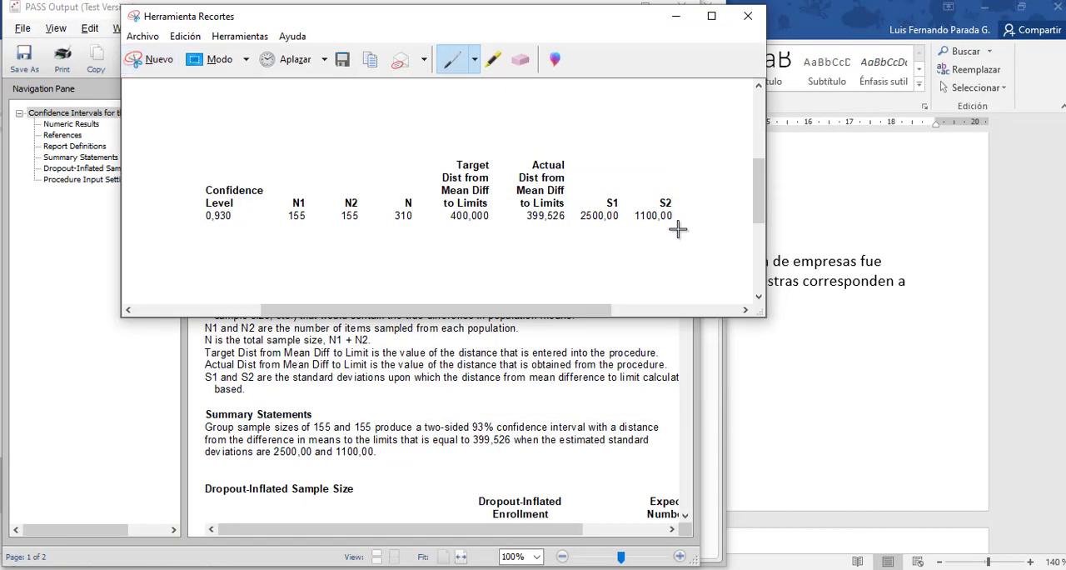
{"action": "left_click", "coordinate": [208, 568]}
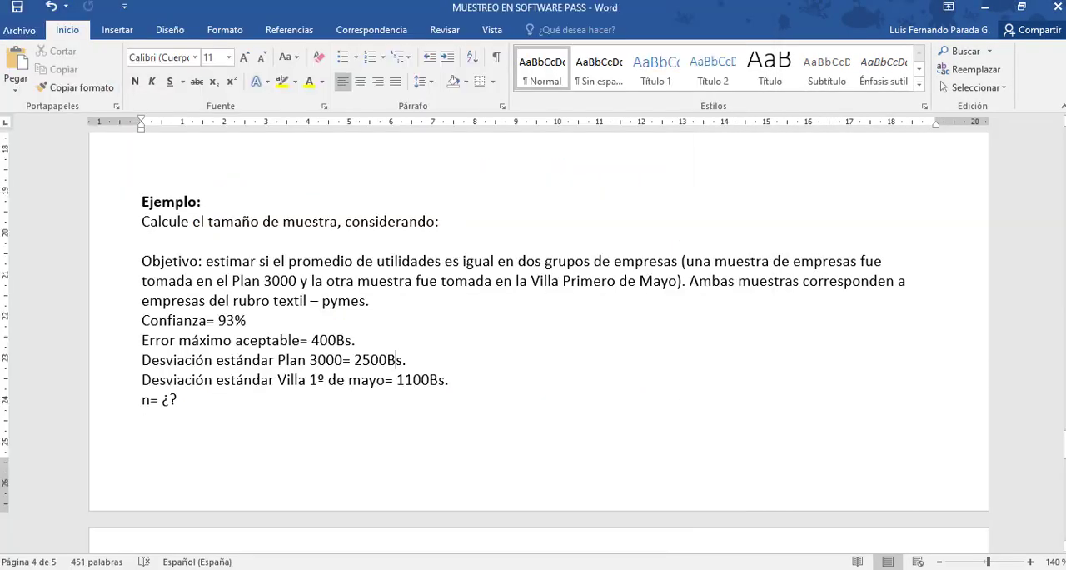
{"action": "left_click", "coordinate": [202, 399]}
{"action": "key", "text": "Return"}
{"action": "key", "text": "ctrl+v"}
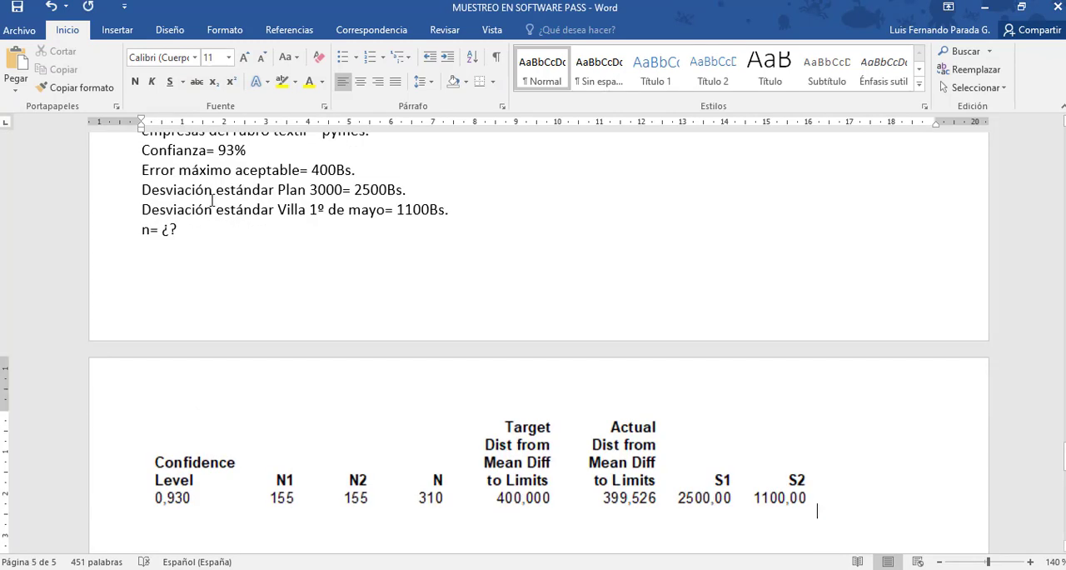
Replace the unknown n line of the example with "n Plan 3000= 155 empresas".
{"action": "left_click", "coordinate": [180, 228]}
{"action": "key", "text": "BackSpace"}
{"action": "key", "text": "BackSpace"}
{"action": "key", "text": "BackSpace"}
{"action": "key", "text": "BackSpace"}
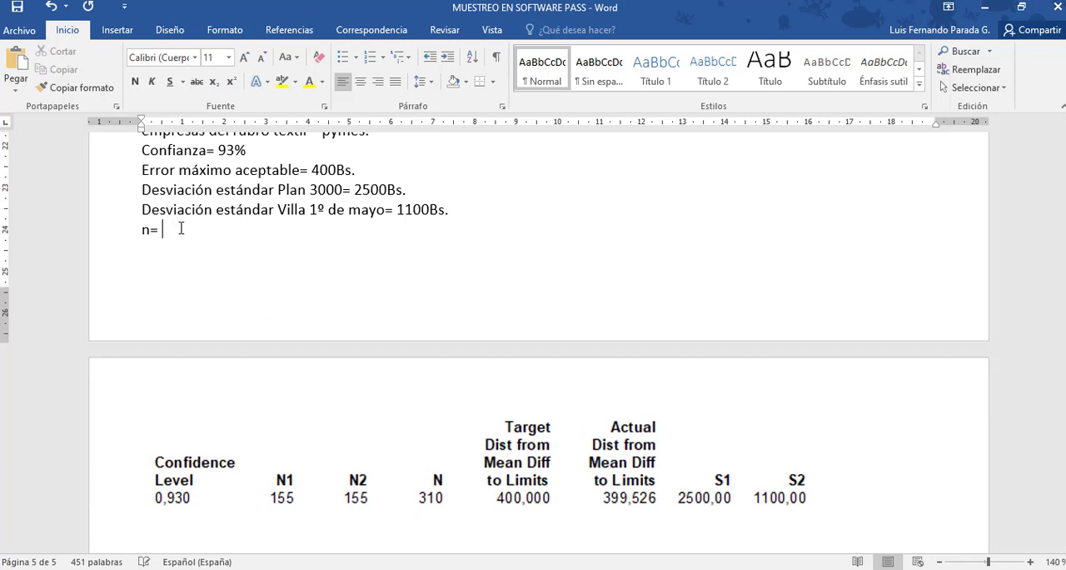
{"action": "type", "text": "Plan 3000= "}
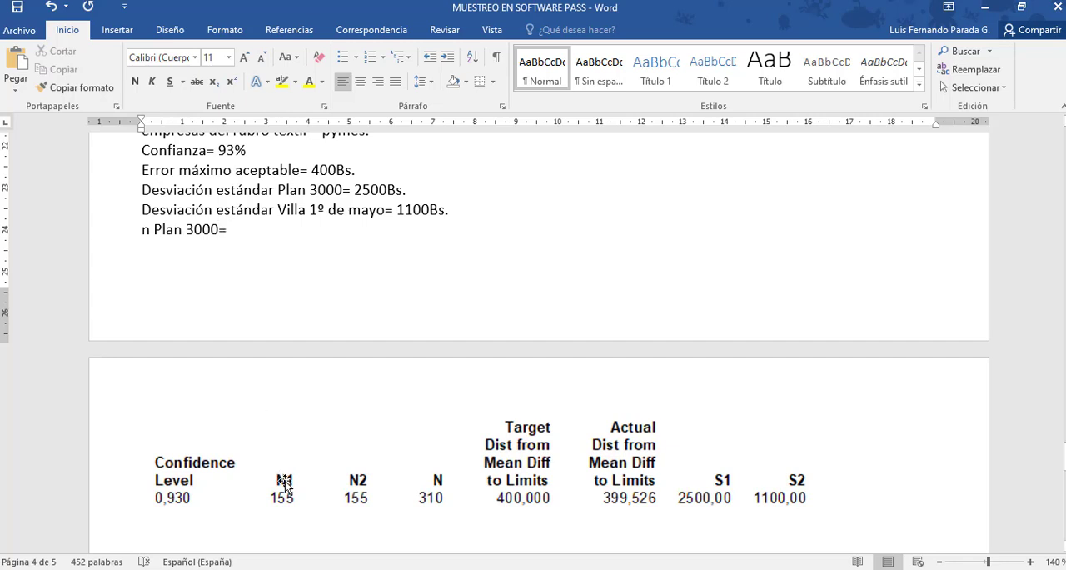
{"action": "type", "text": "155 em"}
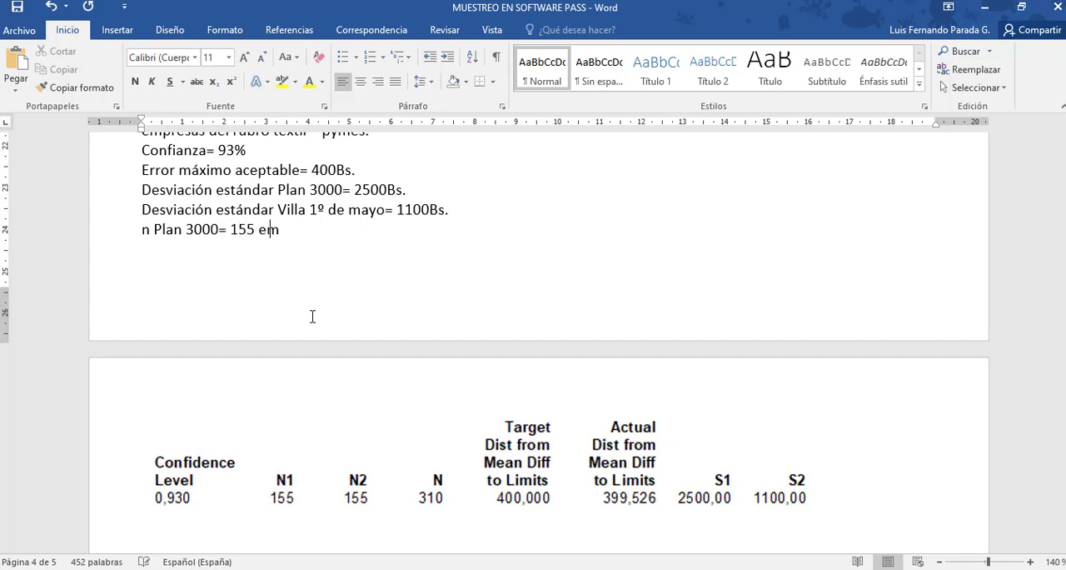
{"action": "type", "text": "presasa"}
Add the line "n Villa 1º de mayo= 155 empresas" below the Plan 3000 sample size.
{"action": "key", "text": "Return"}
{"action": "type", "text": "n Villa"}
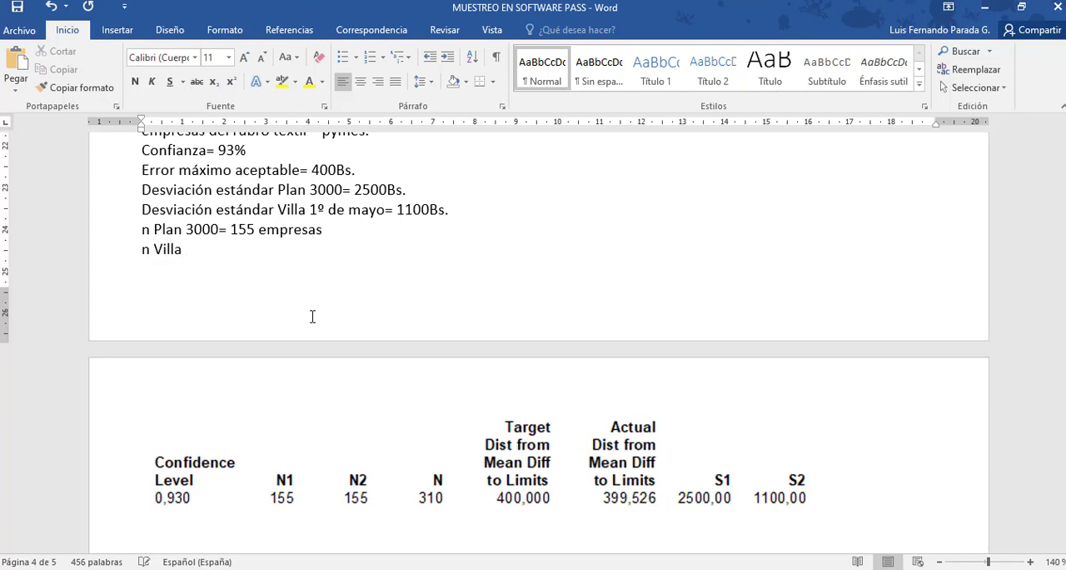
{"action": "type", "text": " 1º de mayo= 155 empresas"}
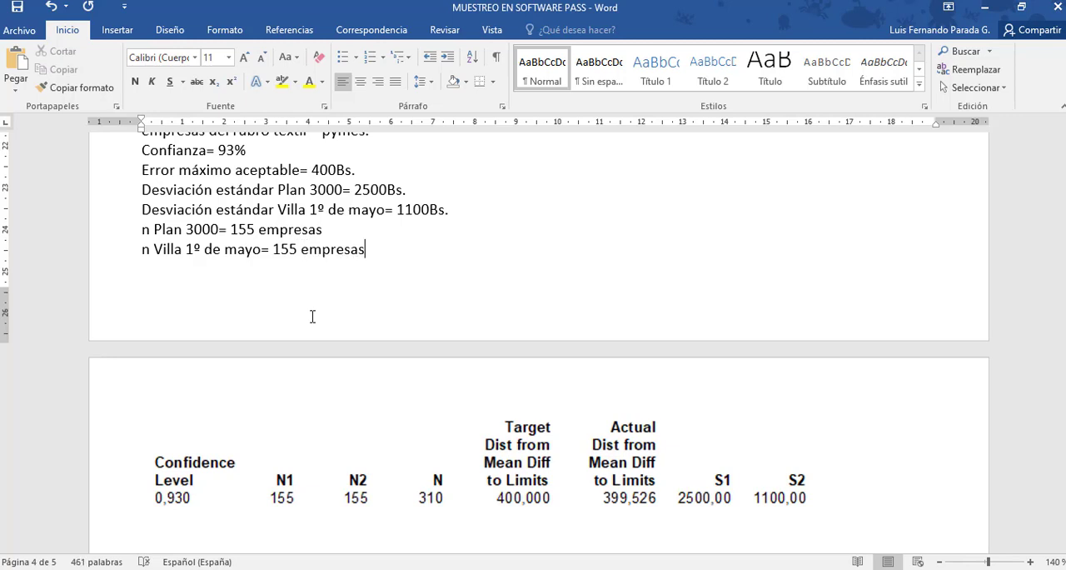
Add the total sample size line "n= 310 empresas" below the two group sizes.
{"action": "key", "text": "Return"}
{"action": "type", "text": "N"}
{"action": "key", "text": "BackSpace"}
{"action": "type", "text": "n="}
{"action": "type", "text": "310 empresas"}
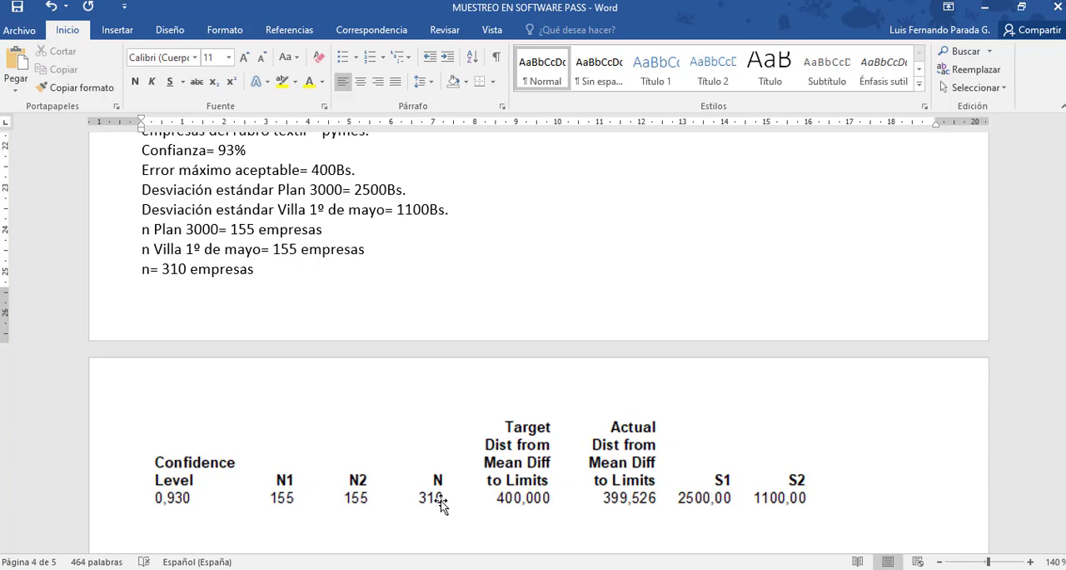
Add blank lines below the pasted results table and place the cursor there.
{"action": "key", "text": "Up"}
{"action": "key", "text": "Up"}
{"action": "key", "text": "Up"}
{"action": "key", "text": "Up"}
{"action": "key", "text": "Up"}
{"action": "key", "text": "Up"}
{"action": "key", "text": "Up"}
{"action": "key", "text": "Up"}
{"action": "key", "text": "Up"}
{"action": "key", "text": "Up"}
{"action": "key", "text": "Up"}
{"action": "key", "text": "Up"}
{"action": "key", "text": "Up"}
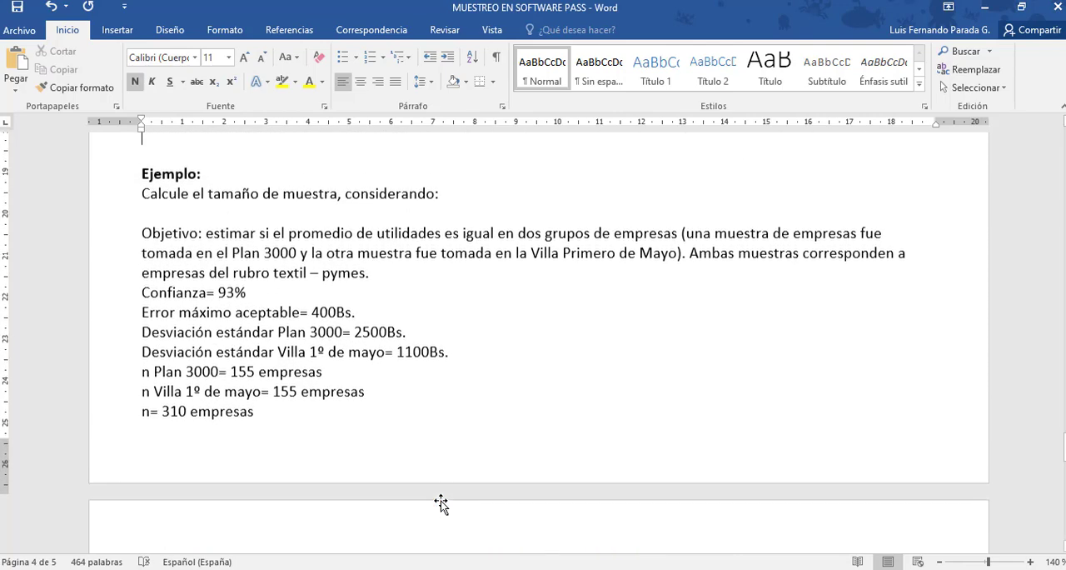
{"action": "key", "text": "Up"}
{"action": "key", "text": "Up"}
{"action": "key", "text": "Up"}
{"action": "key", "text": "Up"}
{"action": "key", "text": "Down"}
{"action": "key", "text": "Down"}
{"action": "key", "text": "Down"}
{"action": "key", "text": "Down"}
{"action": "key", "text": "Down"}
{"action": "key", "text": "Down"}
{"action": "key", "text": "Down"}
{"action": "key", "text": "Down"}
{"action": "key", "text": "Down"}
{"action": "key", "text": "Down"}
{"action": "key", "text": "Down"}
{"action": "key", "text": "Down"}
{"action": "key", "text": "Down"}
{"action": "key", "text": "Down"}
{"action": "key", "text": "Down"}
{"action": "key", "text": "Down"}
{"action": "key", "text": "Down"}
{"action": "key", "text": "Down"}
{"action": "key", "text": "Down"}
{"action": "key", "text": "Down"}
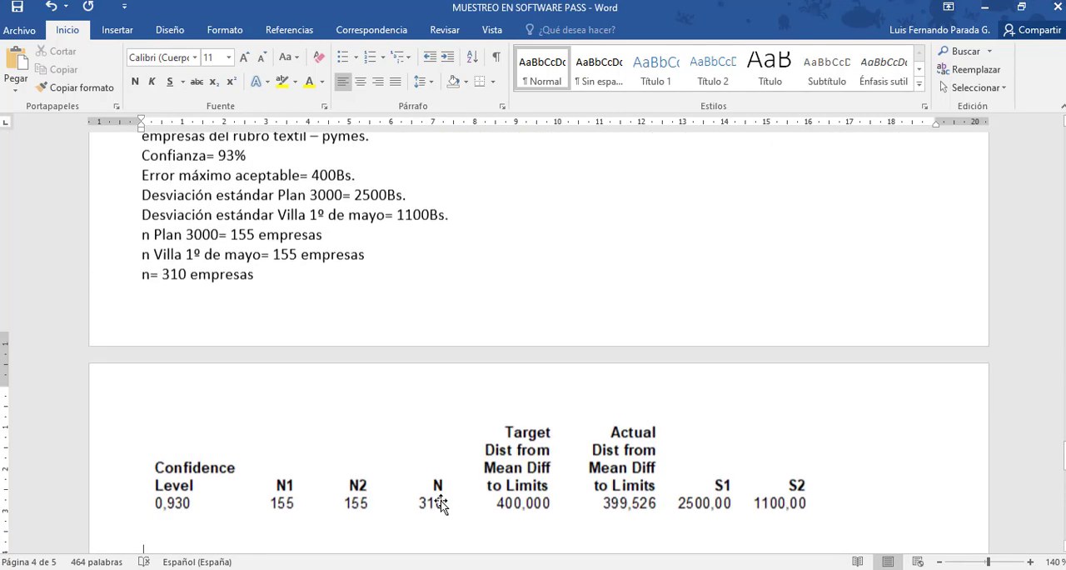
{"action": "key", "text": "Down"}
{"action": "key", "text": "Down"}
{"action": "key", "text": "Down"}
{"action": "key", "text": "Down"}
{"action": "key", "text": "Up"}
{"action": "key", "text": "Up"}
{"action": "key", "text": "Up"}
{"action": "key", "text": "Up"}
{"action": "key", "text": "Return"}
{"action": "key", "text": "Return"}
{"action": "key", "text": "Return"}
{"action": "key", "text": "Up"}
{"action": "key", "text": "Up"}
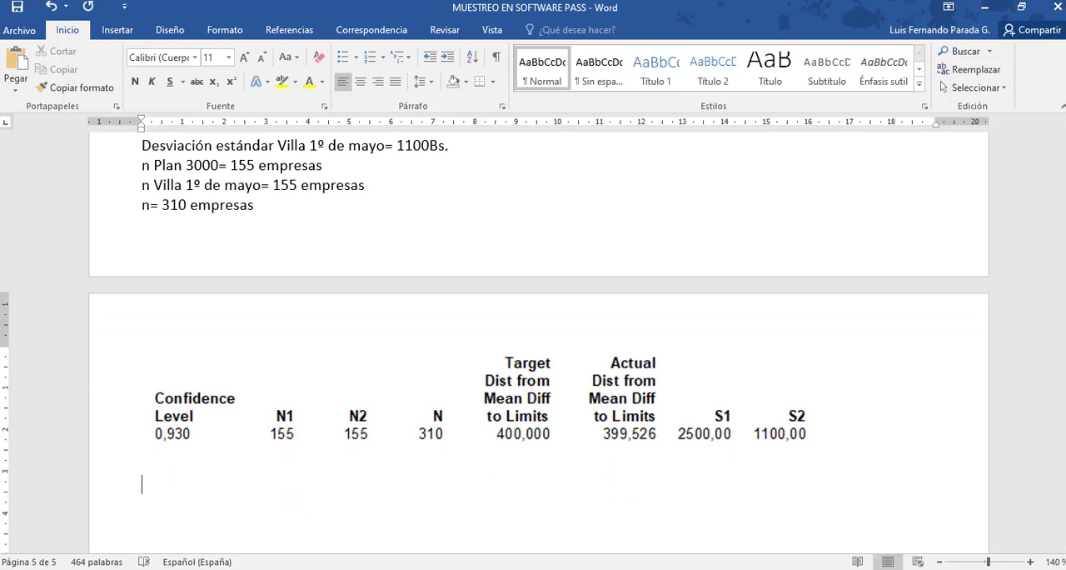
Close the PASS output window and set the two means procedure's confidence level to the series 0,9 to 0,99 by 0,01.
{"action": "mouse_move", "coordinate": [286, 568]}
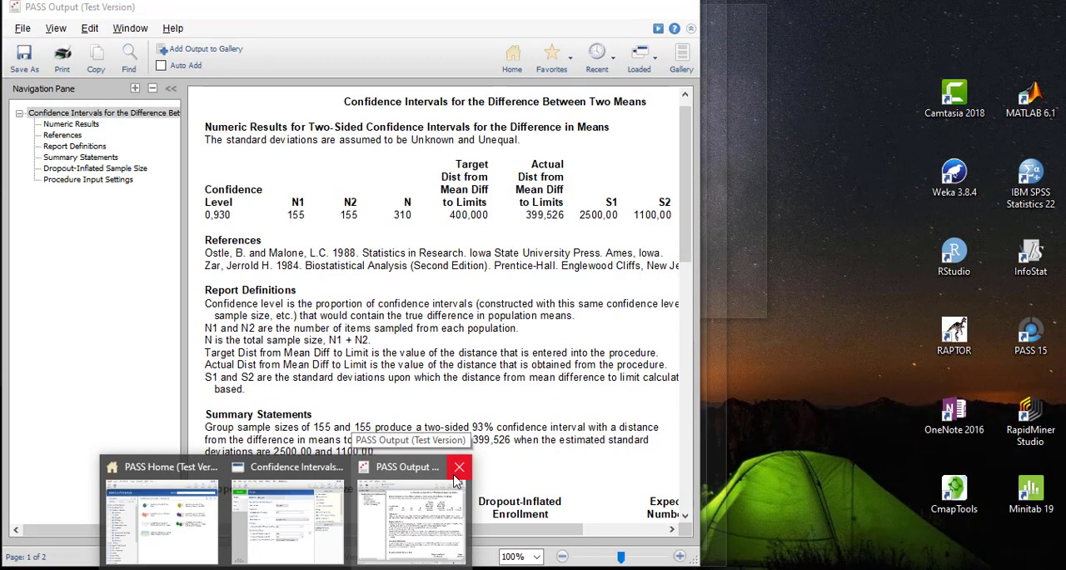
{"action": "left_click", "coordinate": [463, 466]}
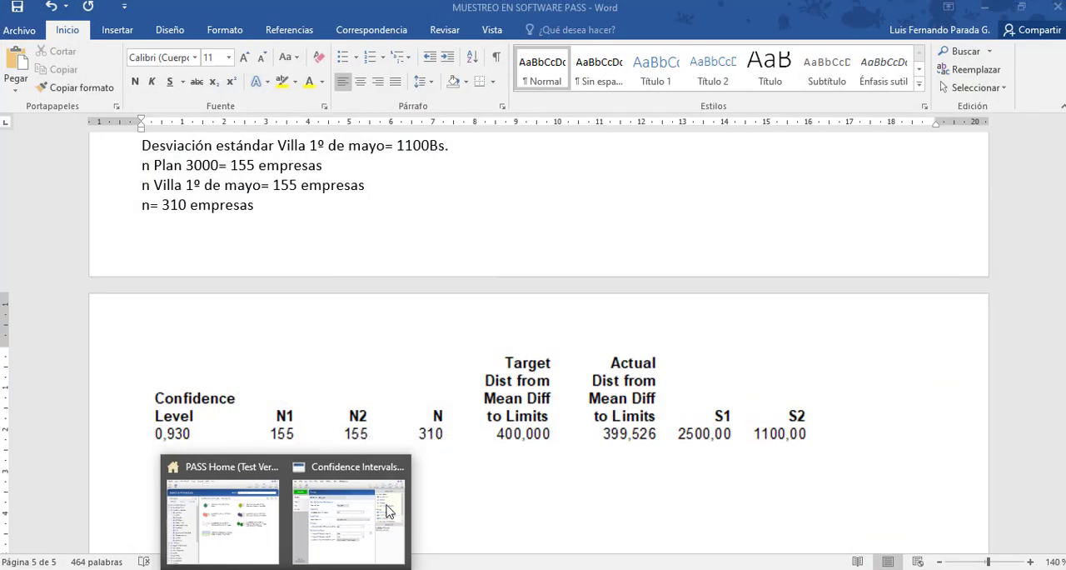
{"action": "left_click", "coordinate": [398, 493]}
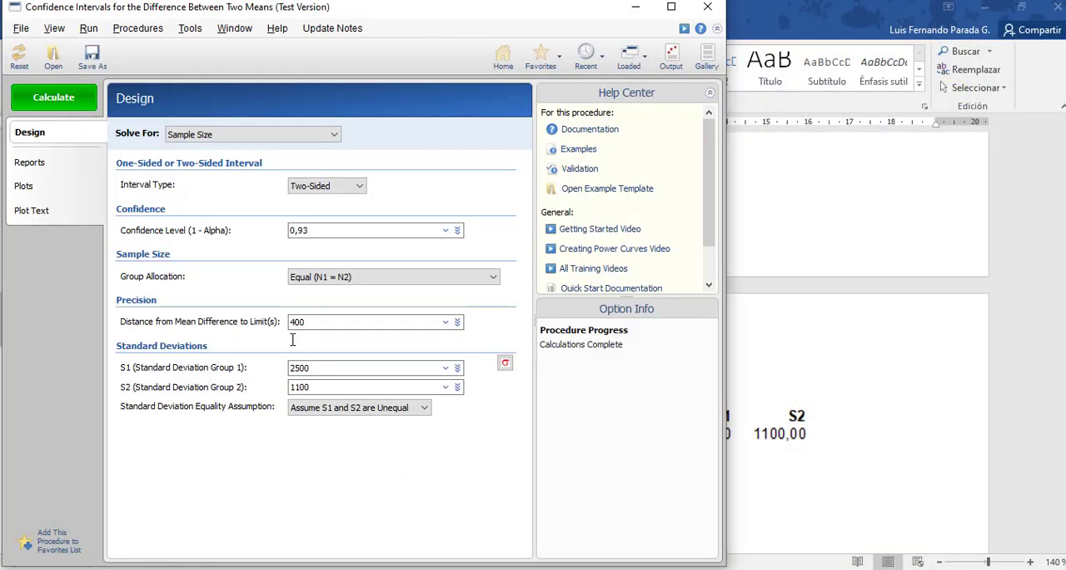
{"action": "left_click", "coordinate": [447, 230]}
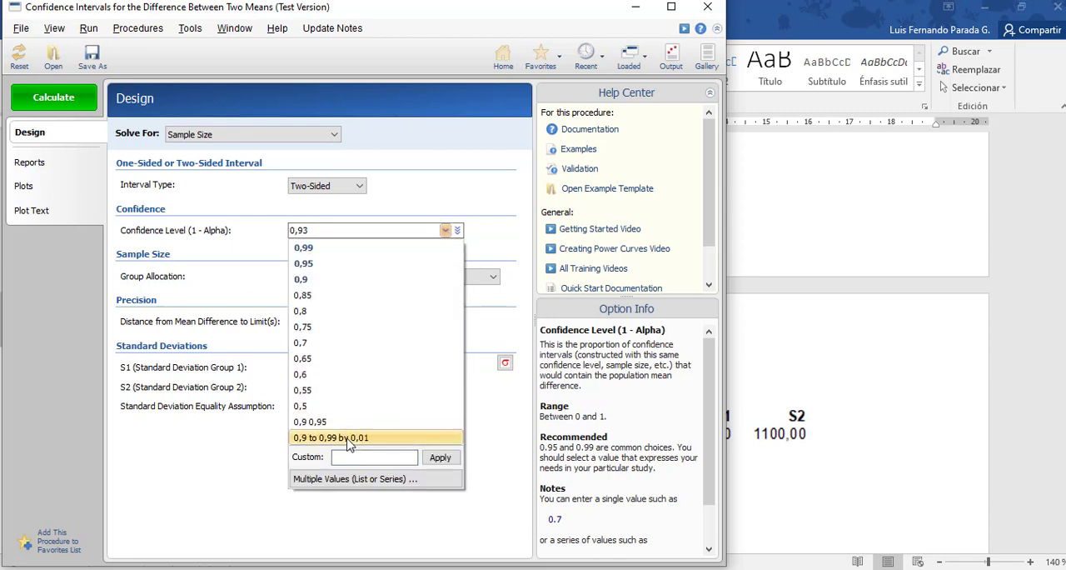
{"action": "left_click", "coordinate": [350, 438]}
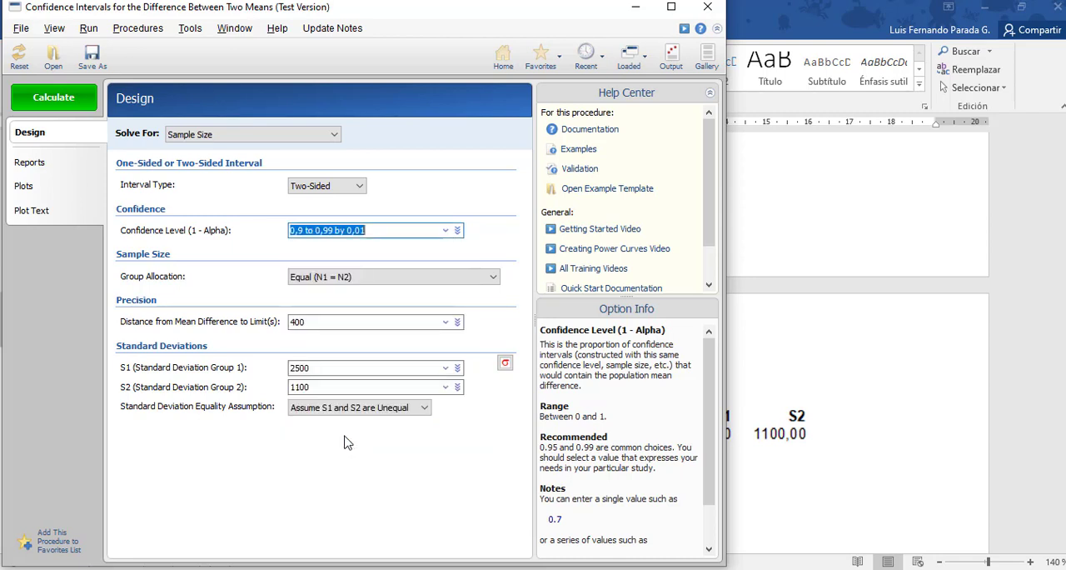
Calculate the sample sizes for the confidence level series and paste a snip of the numeric results table below the existing table in Word.
{"action": "left_click", "coordinate": [50, 99]}
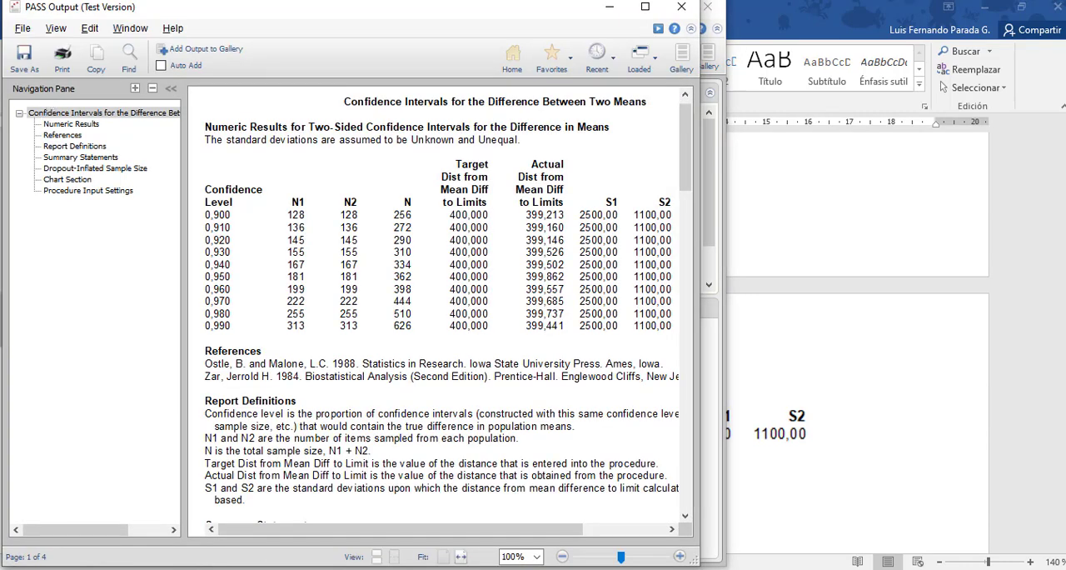
{"action": "left_click", "coordinate": [159, 65]}
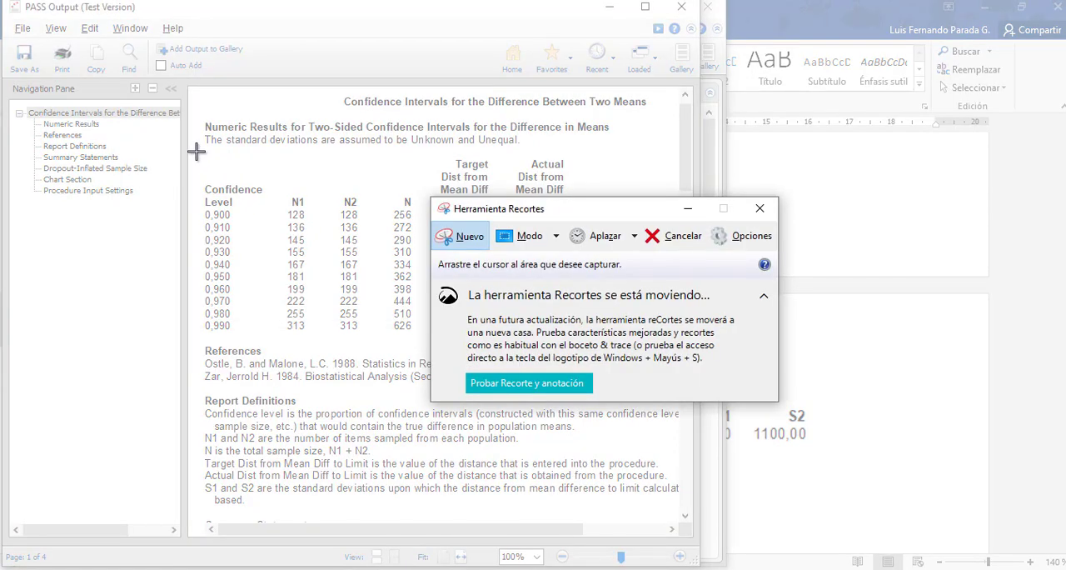
{"action": "left_click_drag", "start_coordinate": [196, 150], "coordinate": [682, 339]}
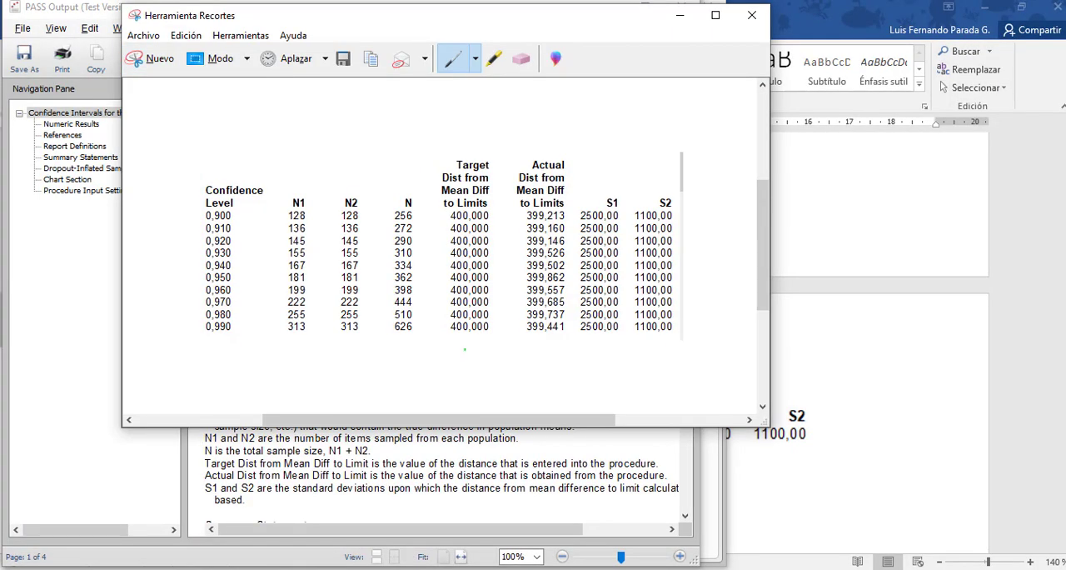
{"action": "left_click", "coordinate": [163, 569]}
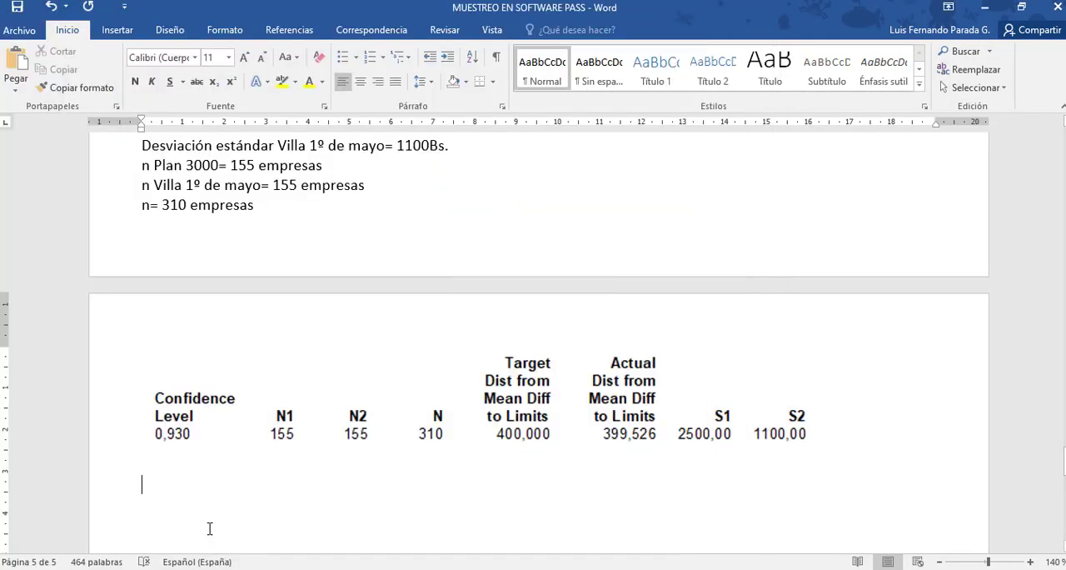
{"action": "left_click", "coordinate": [206, 476]}
{"action": "key", "text": "ctrl+v"}
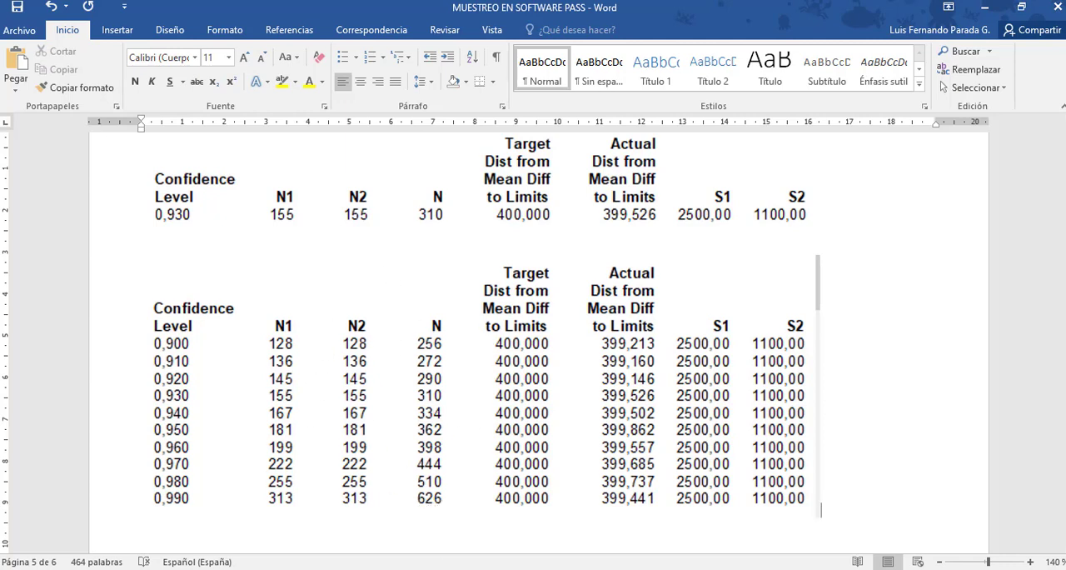
Snip the N1 versus confidence level chart from the PASS output and paste it below the results table in Word.
{"action": "left_click", "coordinate": [371, 552]}
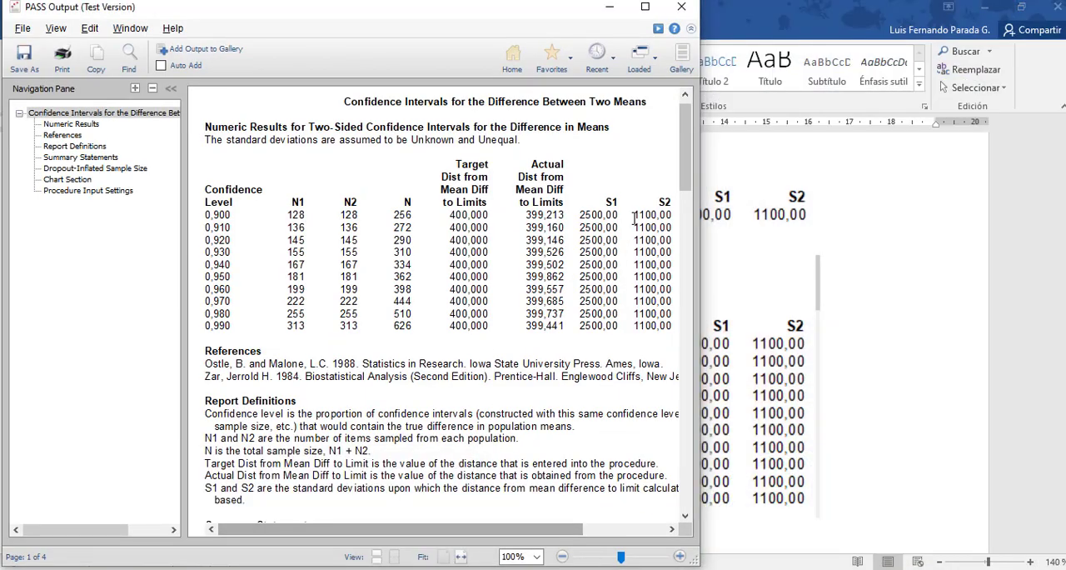
{"action": "left_click_drag", "start_coordinate": [690, 171], "coordinate": [719, 380]}
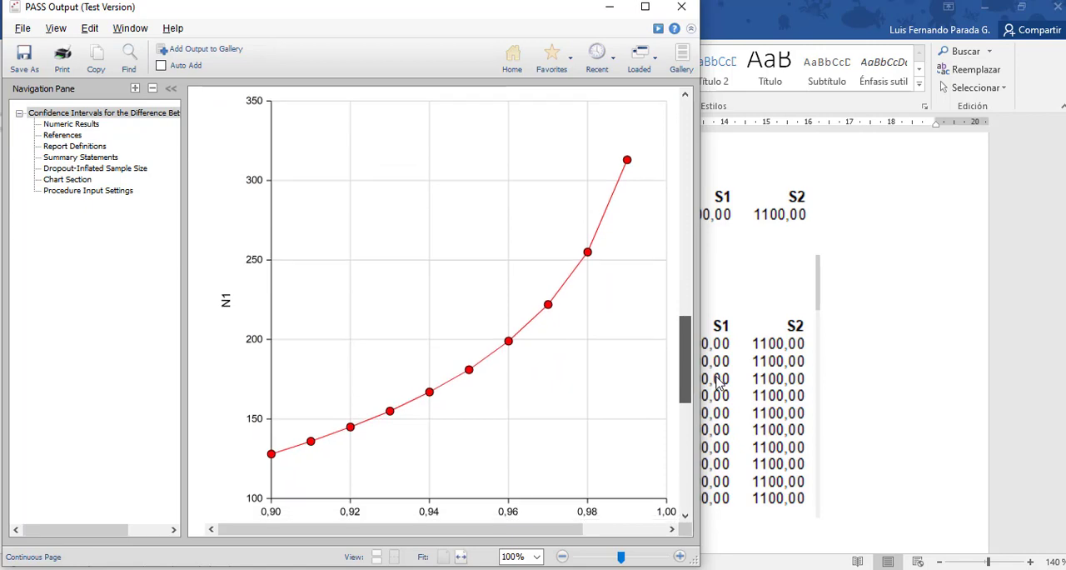
{"action": "left_click", "coordinate": [316, 568]}
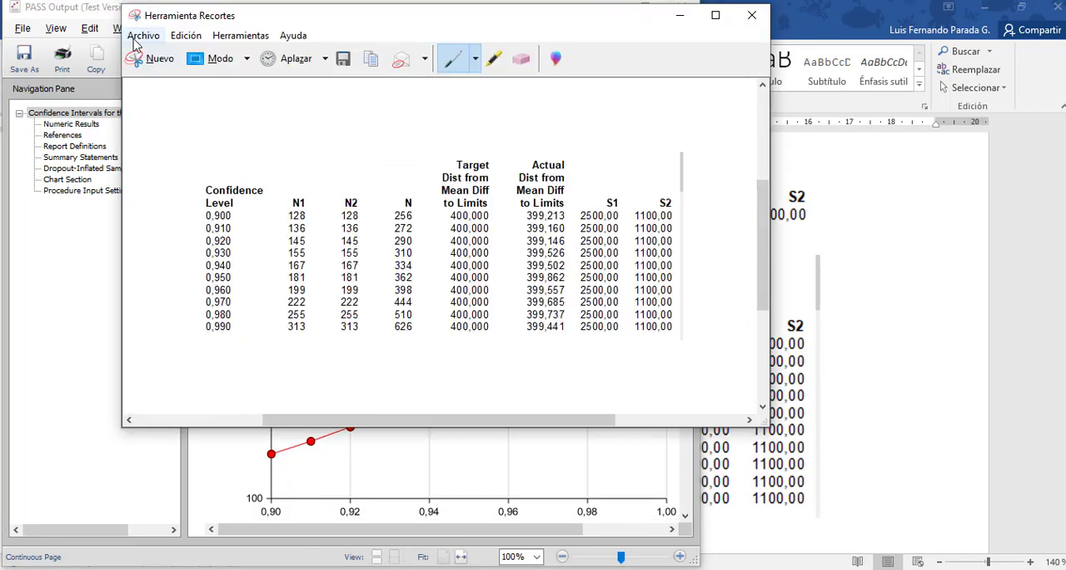
{"action": "left_click", "coordinate": [154, 62]}
{"action": "left_click_drag", "start_coordinate": [200, 89], "coordinate": [681, 521]}
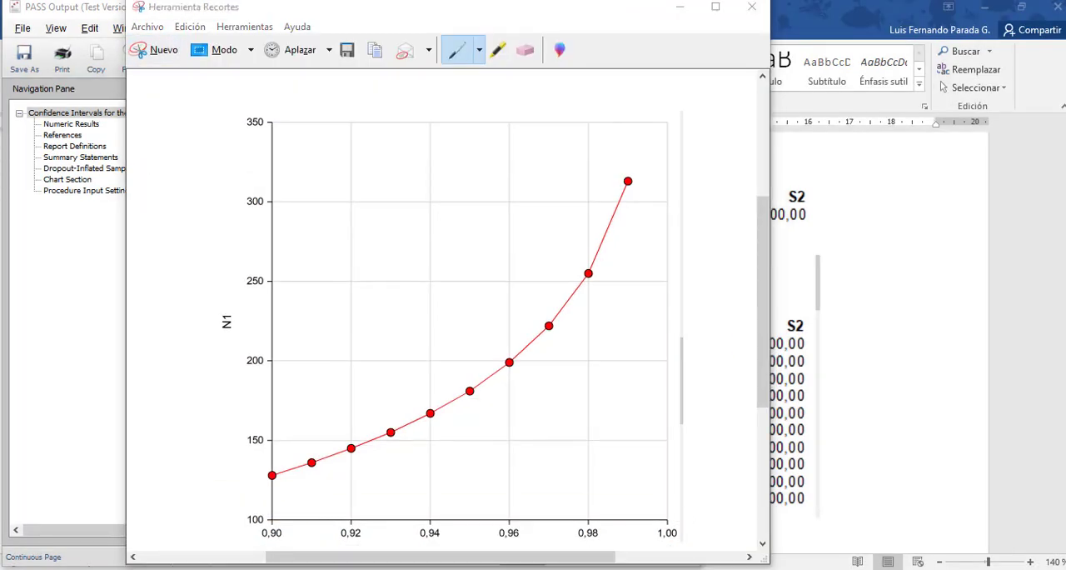
{"action": "key", "text": "alt+Tab"}
{"action": "key", "text": "Return"}
{"action": "key", "text": "ctrl+v"}
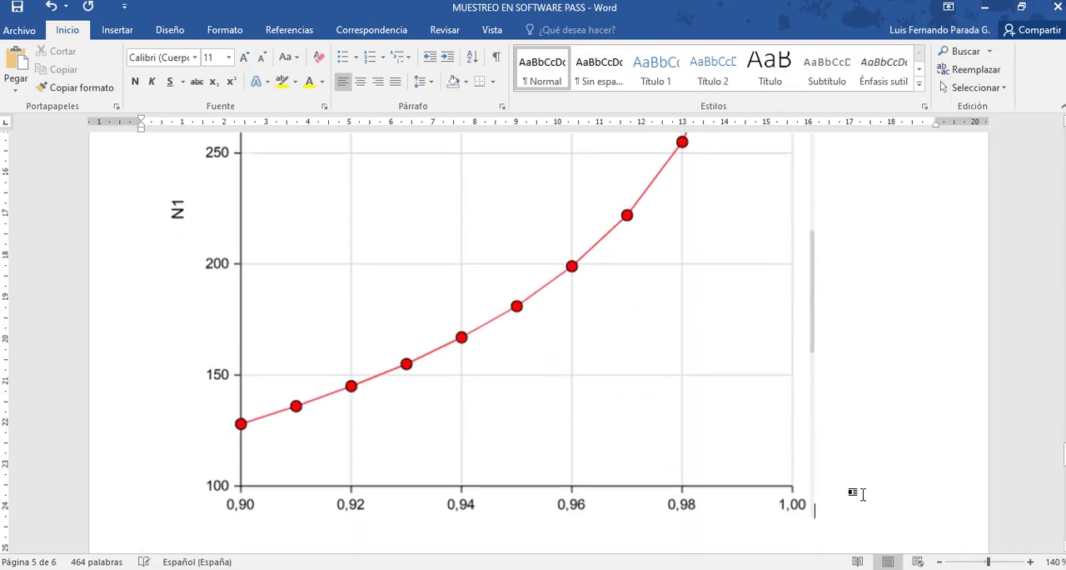
Shrink the pasted chart proportionally to about half the page width and save the document.
{"action": "left_click", "coordinate": [708, 465]}
{"action": "left_click_drag", "start_coordinate": [813, 511], "coordinate": [596, 309]}
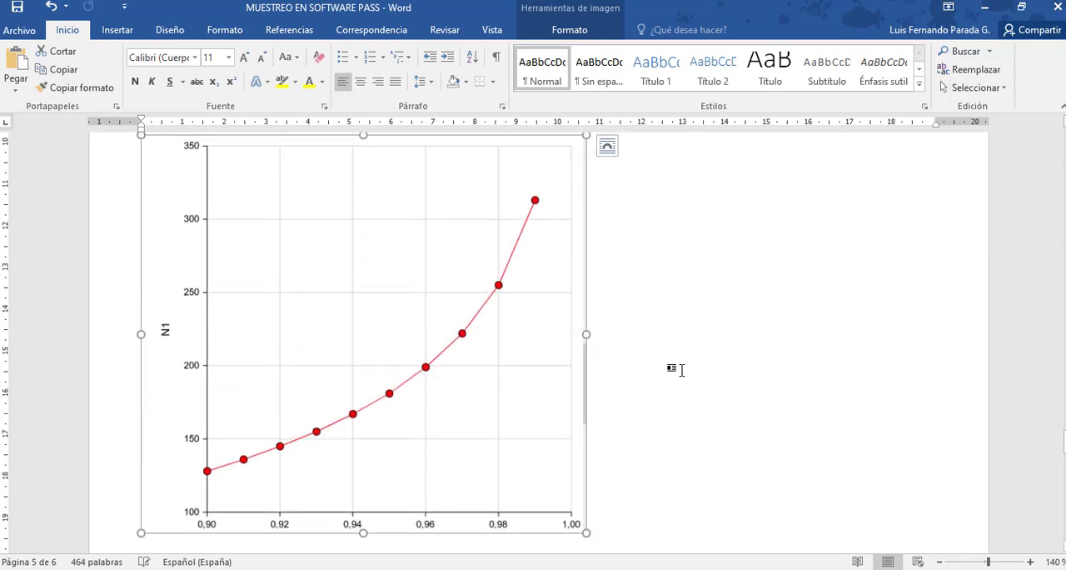
{"action": "left_click", "coordinate": [681, 367]}
{"action": "left_click", "coordinate": [17, 6]}
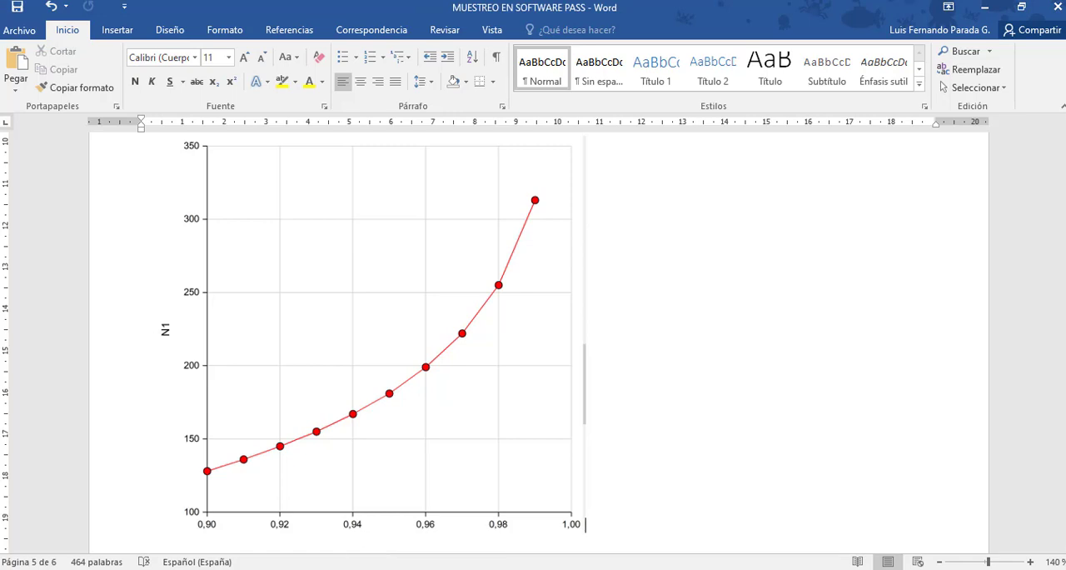
Close the PASS output and two means procedure windows, and return to the Word document.
{"action": "left_click", "coordinate": [287, 568]}
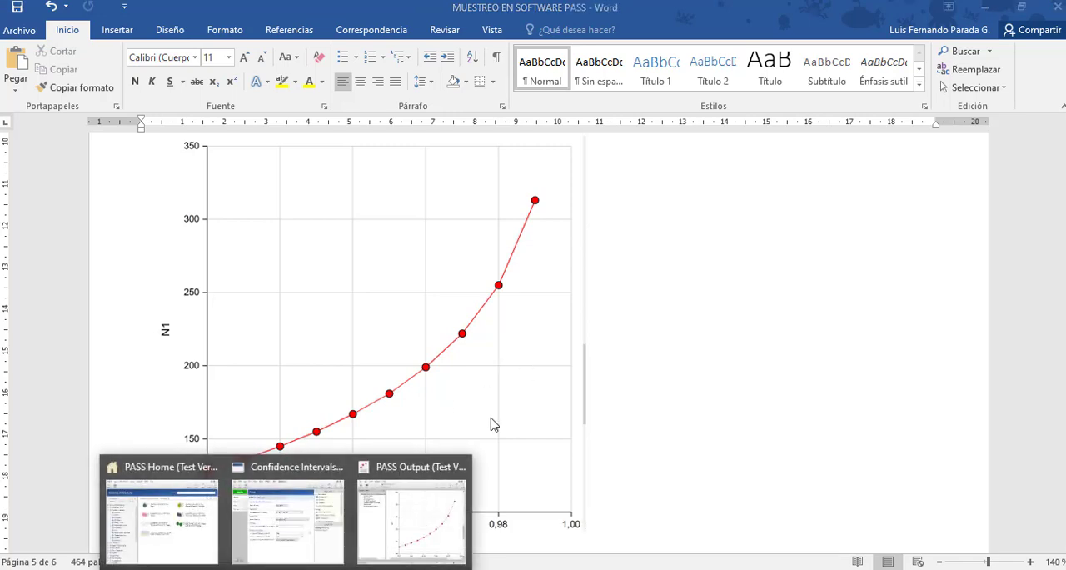
{"action": "left_click", "coordinate": [463, 468]}
{"action": "left_click", "coordinate": [398, 468]}
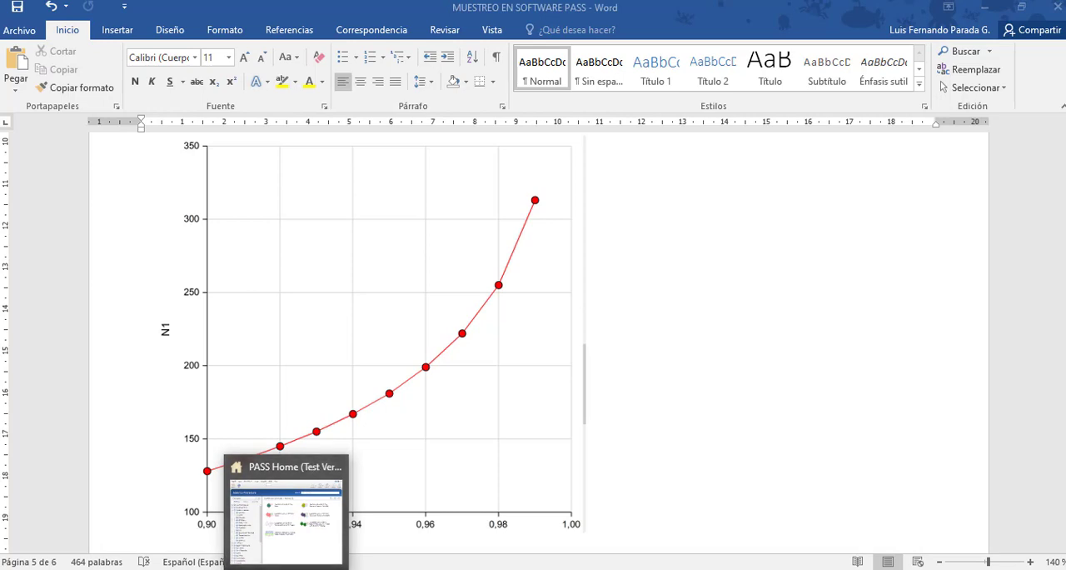
{"action": "left_click", "coordinate": [585, 524]}
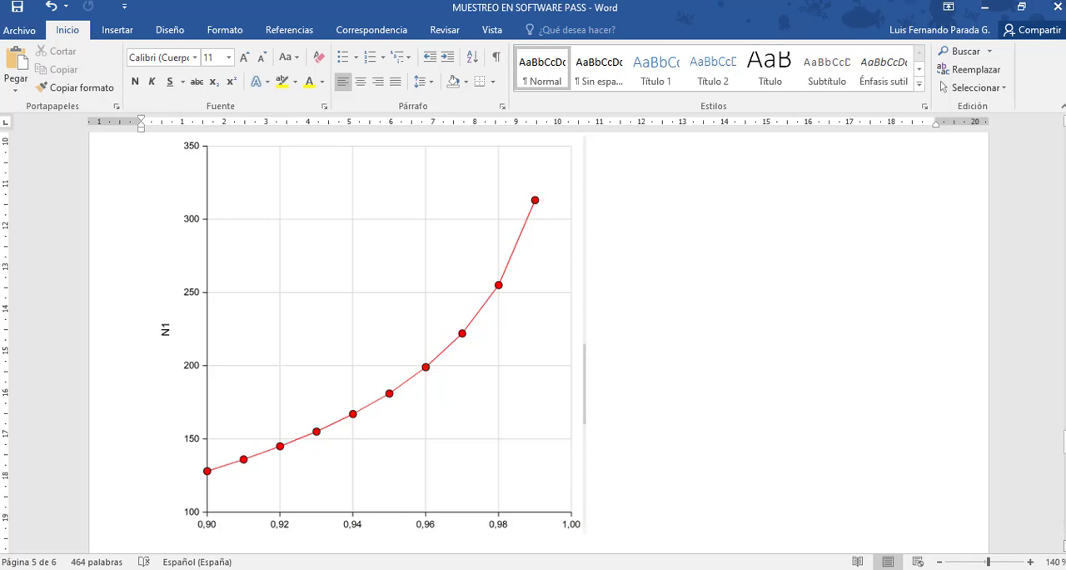
Add the line "P y q" below the highlighted NOTA paragraph about proportions.
{"action": "scroll", "coordinate": [1033, 527], "scroll_direction": "down", "scroll_amount": 1}
{"action": "scroll", "coordinate": [538, 334], "scroll_direction": "down", "scroll_amount": 6}
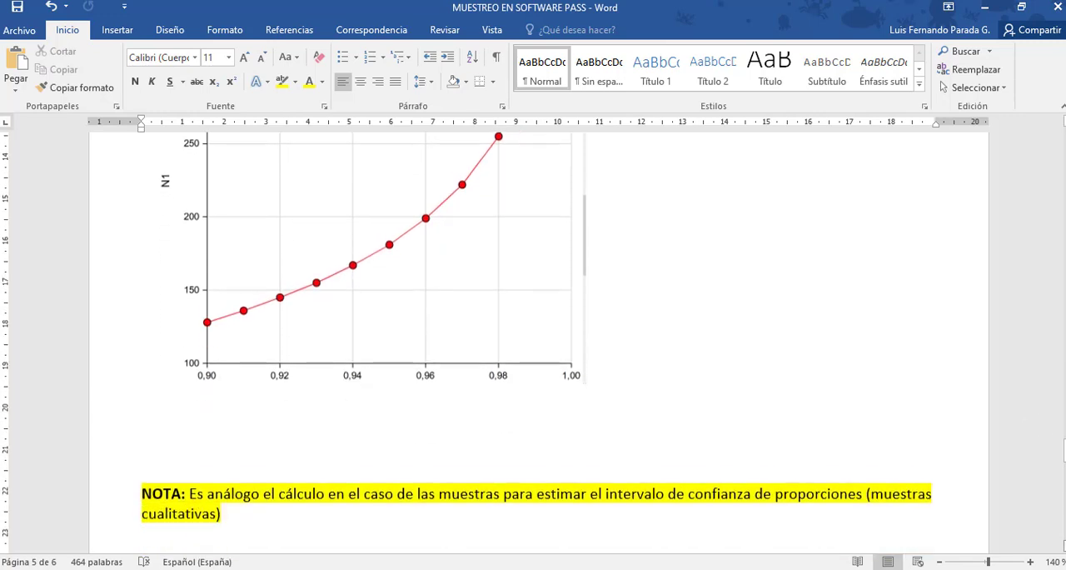
{"action": "scroll", "coordinate": [538, 334], "scroll_direction": "down", "scroll_amount": 1}
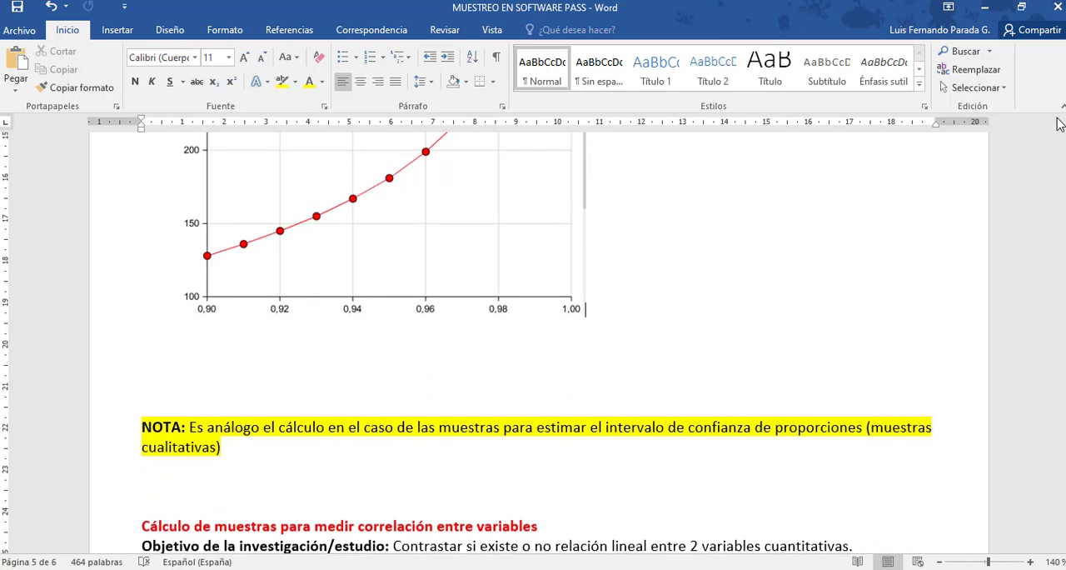
{"action": "scroll", "coordinate": [1063, 122], "scroll_direction": "up", "scroll_amount": 1}
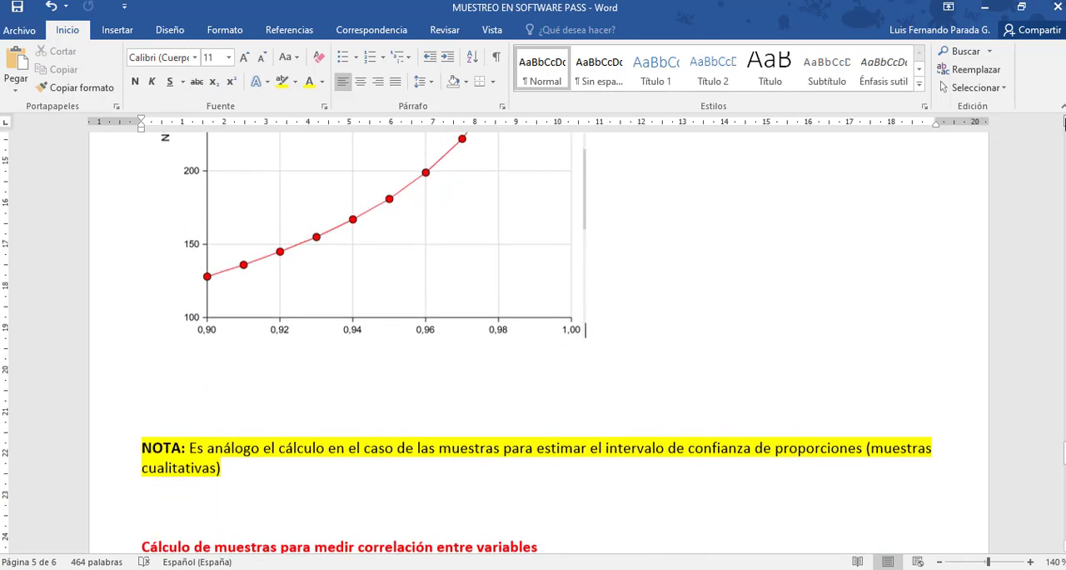
{"action": "left_click", "coordinate": [310, 487]}
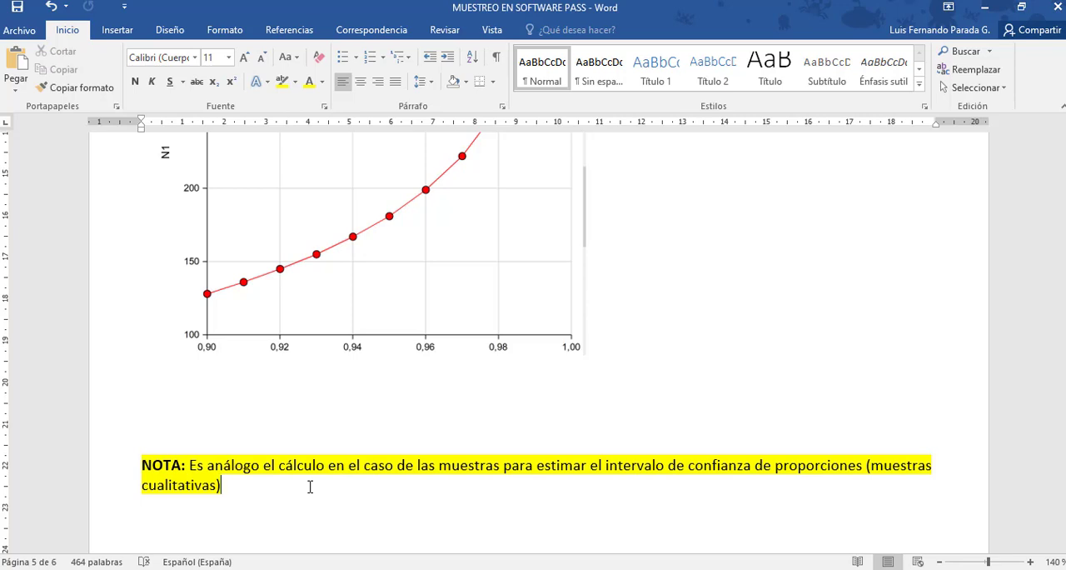
{"action": "key", "text": "Return"}
{"action": "key", "text": "Return"}
{"action": "type", "text": "P y q"}
Change the capital P in the new line to a lowercase p.
{"action": "key", "text": "Left"}
{"action": "key", "text": "Left"}
{"action": "key", "text": "Left"}
{"action": "key", "text": "Left"}
{"action": "key", "text": "BackSpace"}
{"action": "type", "text": "p"}
{"action": "key", "text": "Right"}
{"action": "key", "text": "Right"}
{"action": "key", "text": "Right"}
{"action": "key", "text": "Right"}
Examine the confidence level, interval width and proportion settings of PASS's Confidence Intervals for One Proportion procedure, and close it.
{"action": "left_click", "coordinate": [264, 569]}
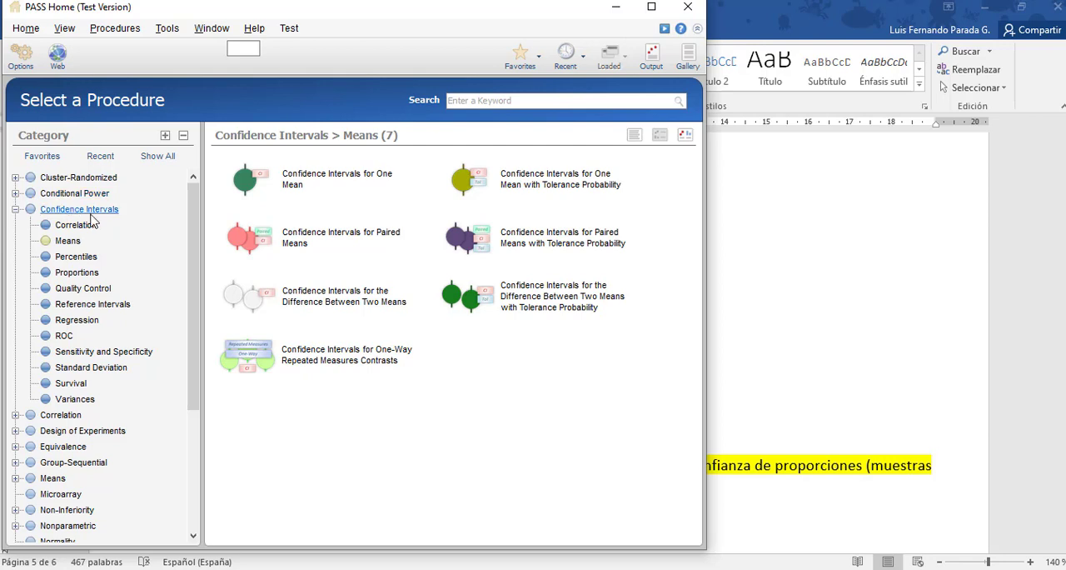
{"action": "left_click", "coordinate": [86, 277]}
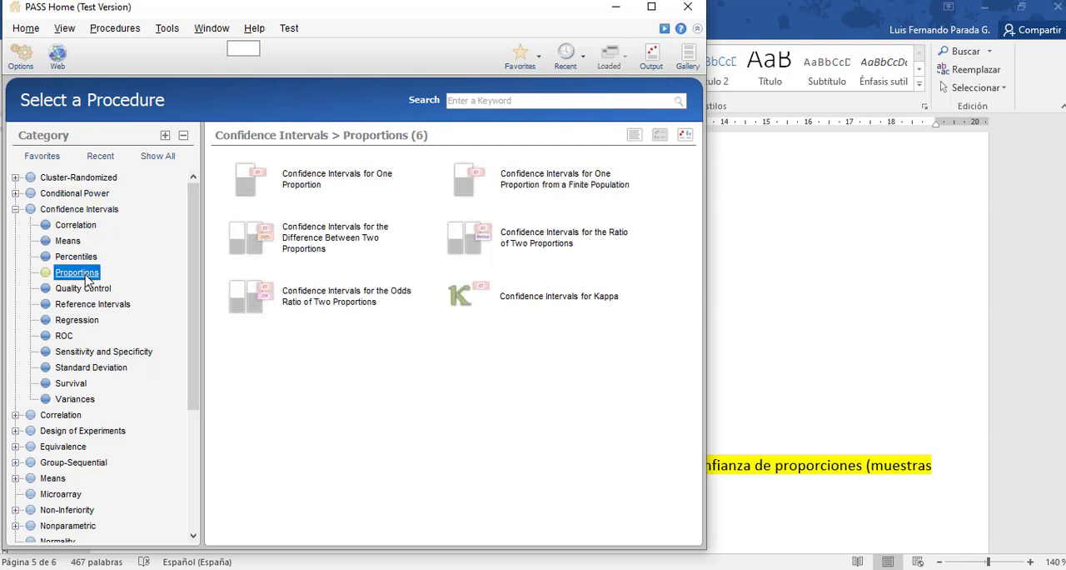
{"action": "left_click", "coordinate": [324, 187]}
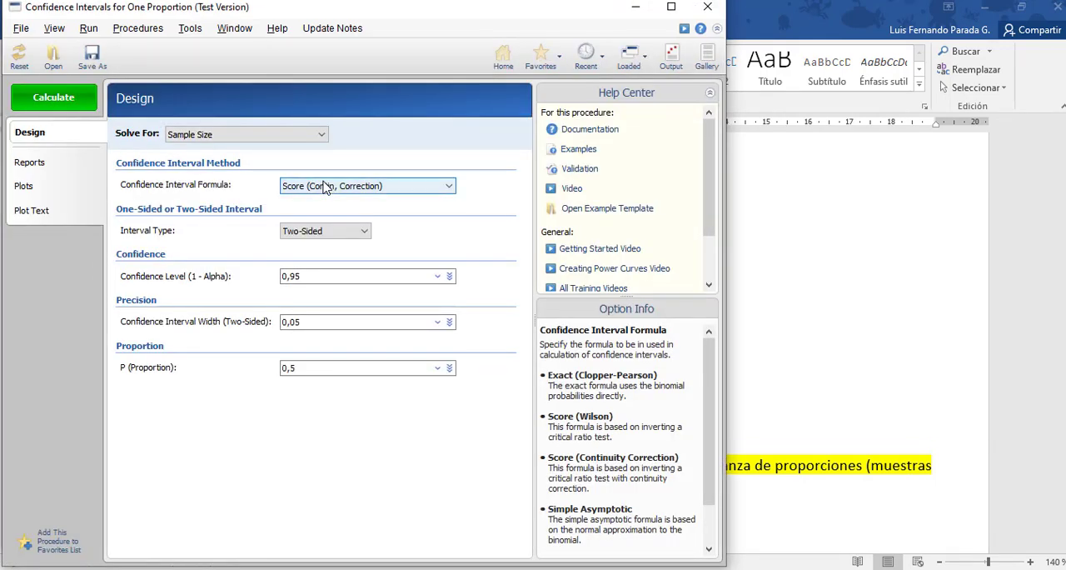
{"action": "left_click", "coordinate": [305, 276]}
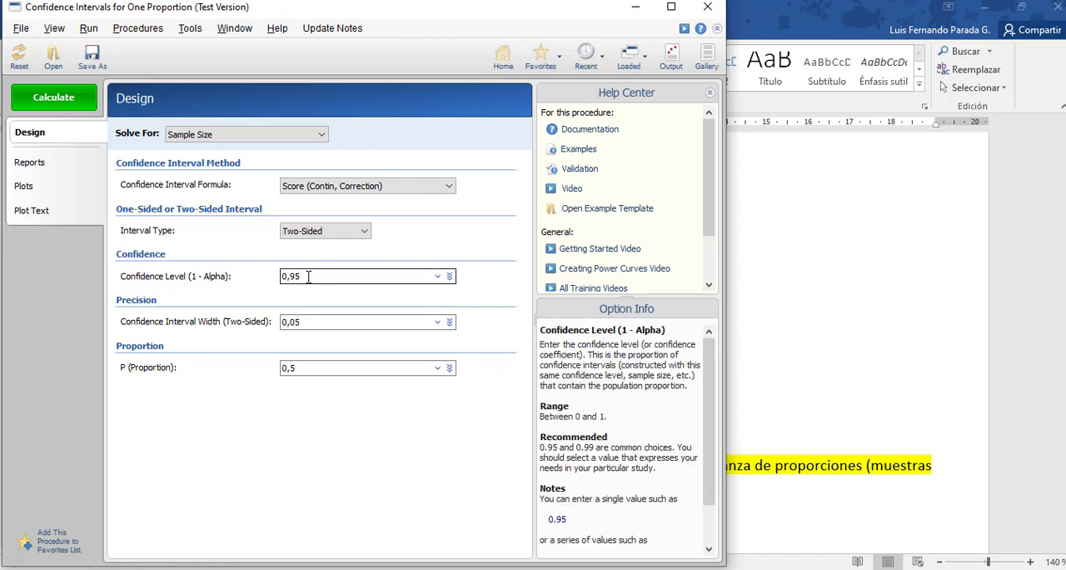
{"action": "left_click", "coordinate": [306, 321]}
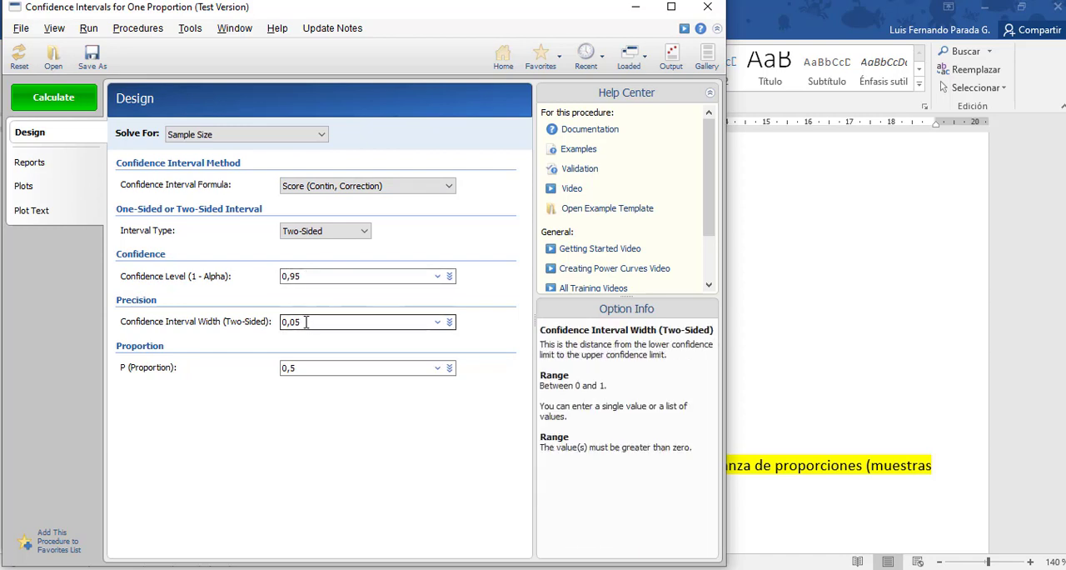
{"action": "left_click", "coordinate": [303, 367]}
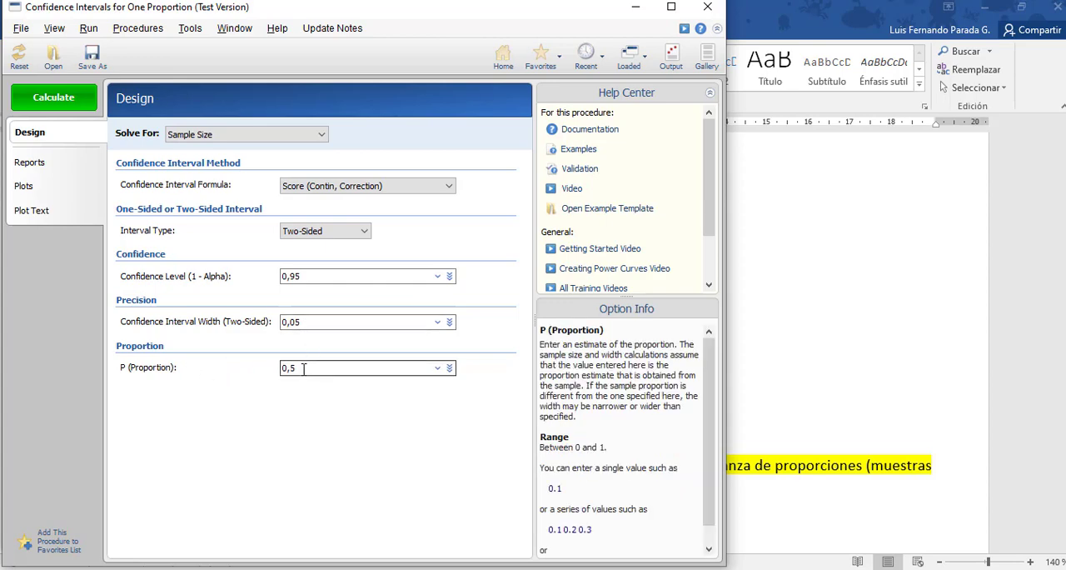
{"action": "left_click", "coordinate": [707, 8]}
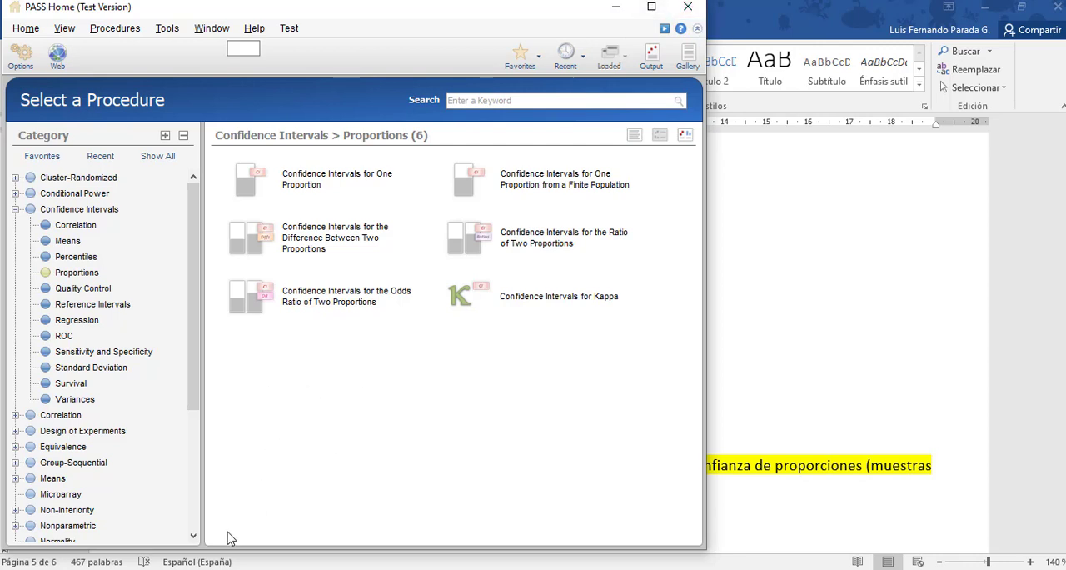
Return to Word and move down to the example in the section "Cálculo de muestras para medir correlación entre variables".
{"action": "key", "text": "alt+Tab"}
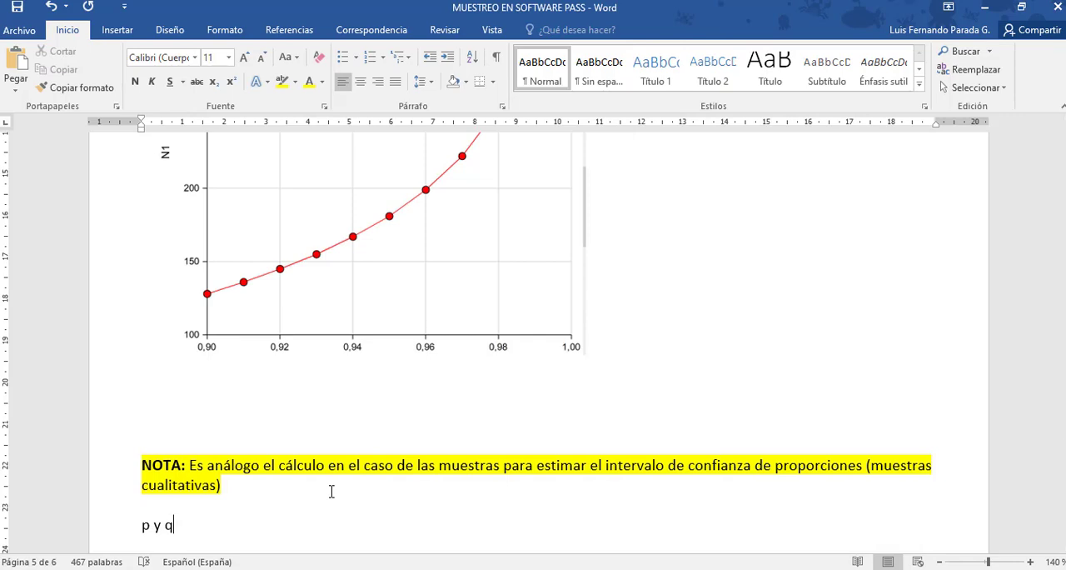
{"action": "key", "text": "Down"}
{"action": "key", "text": "Down"}
{"action": "key", "text": "Down"}
{"action": "key", "text": "Down"}
{"action": "key", "text": "Down"}
{"action": "key", "text": "Down"}
{"action": "key", "text": "Down"}
{"action": "key", "text": "Down"}
{"action": "key", "text": "Down"}
{"action": "key", "text": "Down"}
{"action": "key", "text": "Down"}
{"action": "key", "text": "Down"}
{"action": "key", "text": "Down"}
{"action": "key", "text": "Down"}
{"action": "key", "text": "Down"}
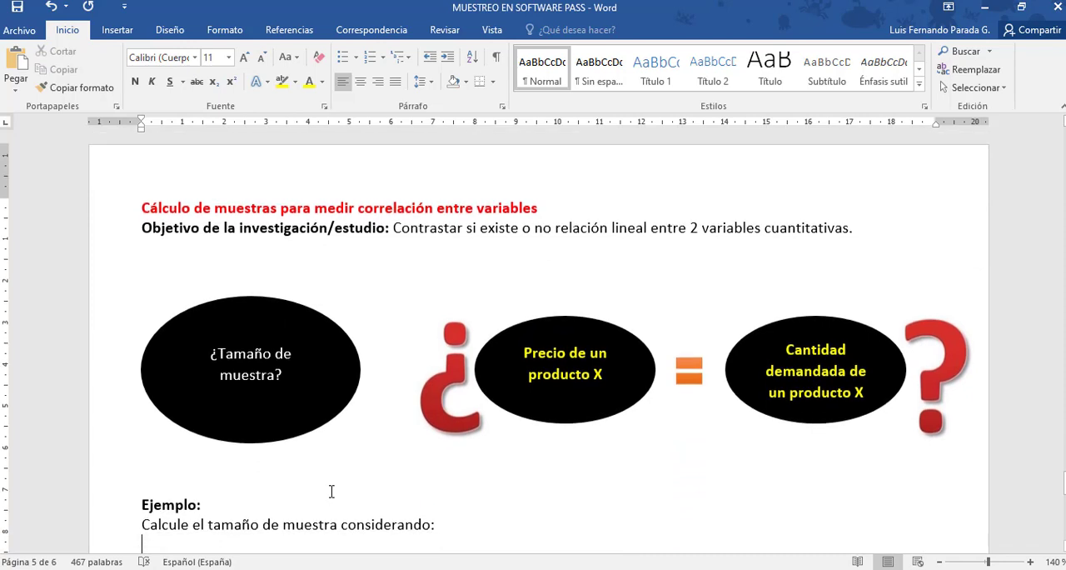
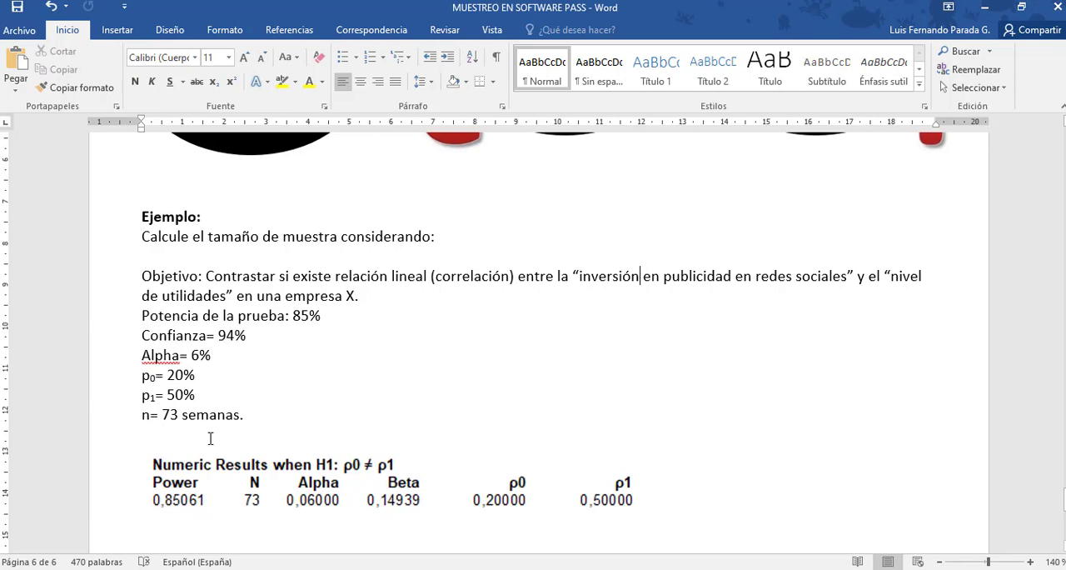
Switch to PASS, close the old output, and calculate the Pearson's Correlation Tests sample sizes with Alpha set to 0,01 to 0,1 by 0,01.
{"action": "mouse_move", "coordinate": [353, 538]}
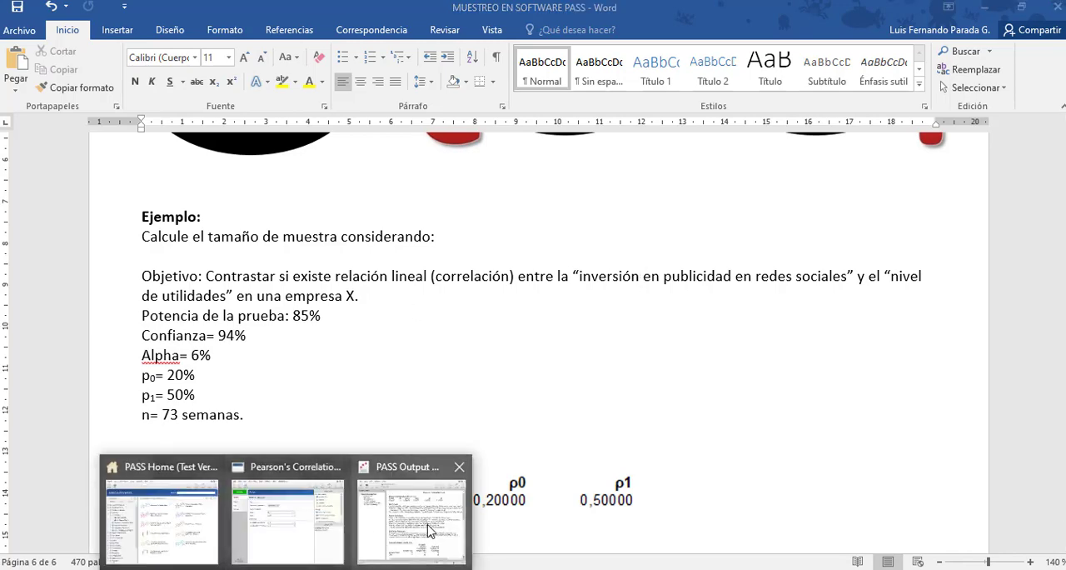
{"action": "left_click", "coordinate": [408, 510]}
{"action": "left_click", "coordinate": [684, 8]}
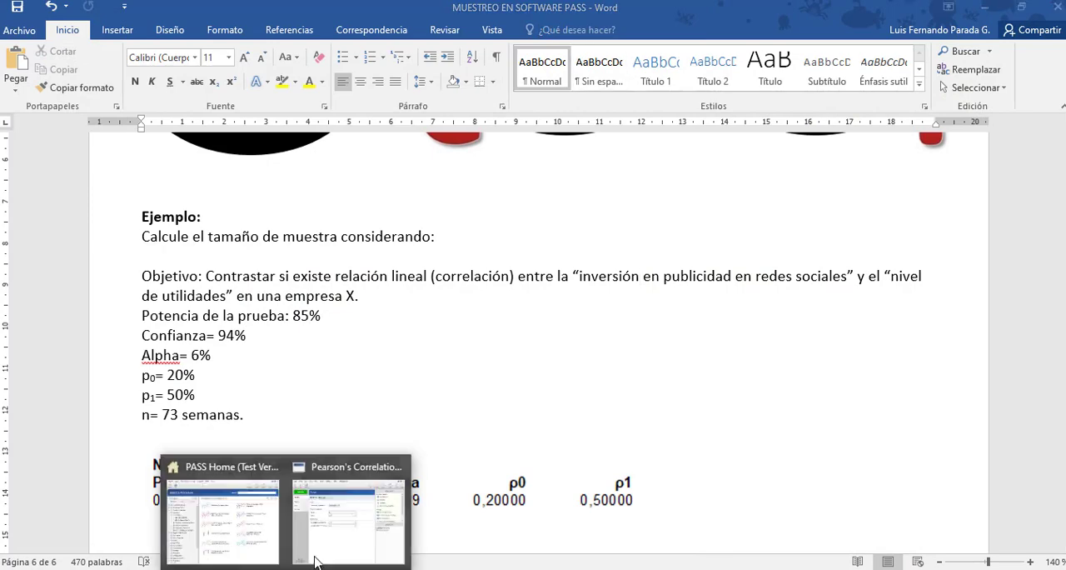
{"action": "left_click", "coordinate": [330, 553]}
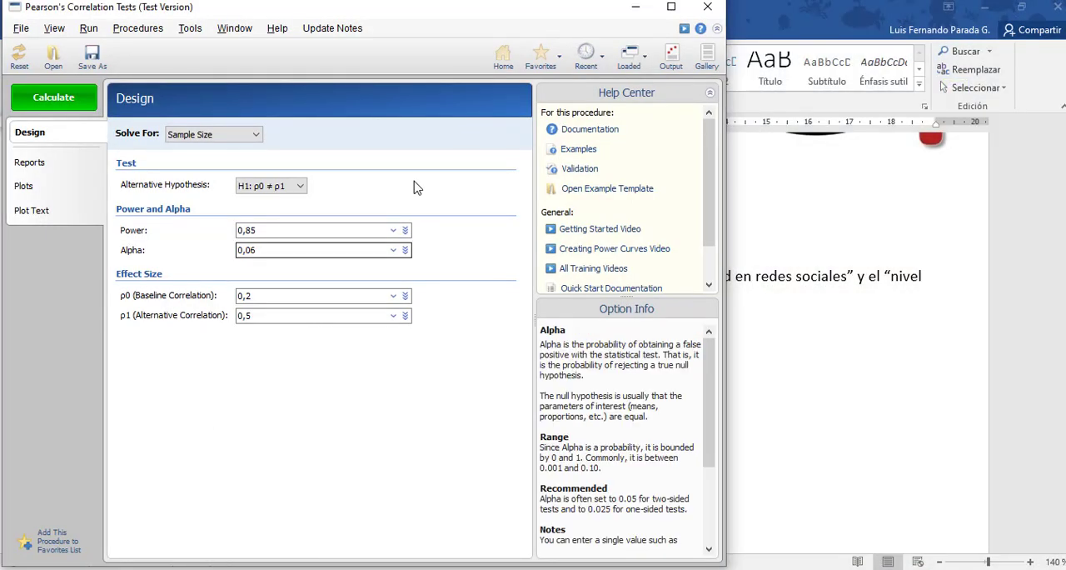
{"action": "left_click", "coordinate": [393, 252]}
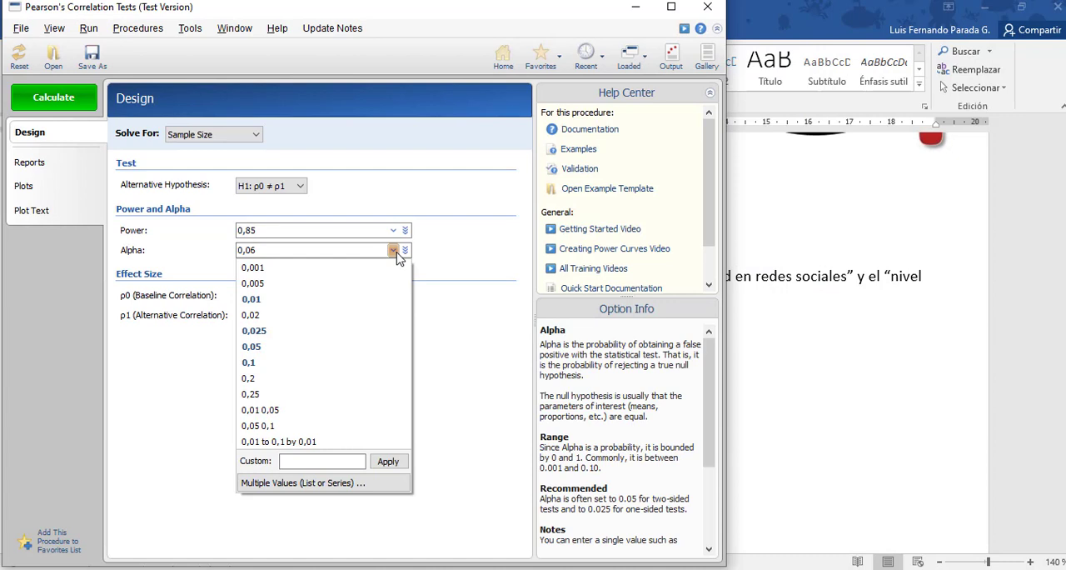
{"action": "left_click", "coordinate": [285, 444]}
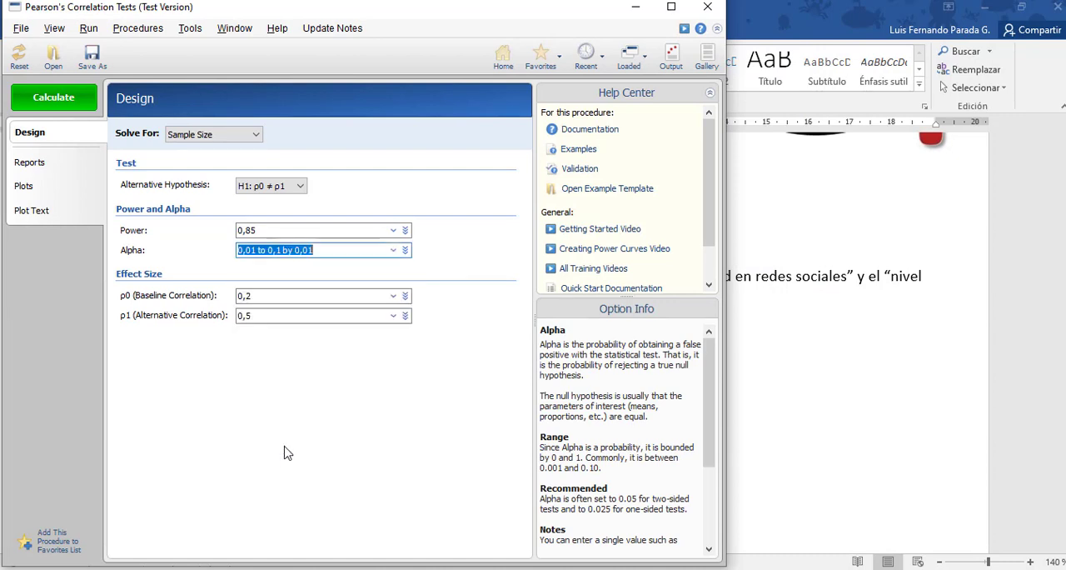
{"action": "left_click", "coordinate": [60, 95]}
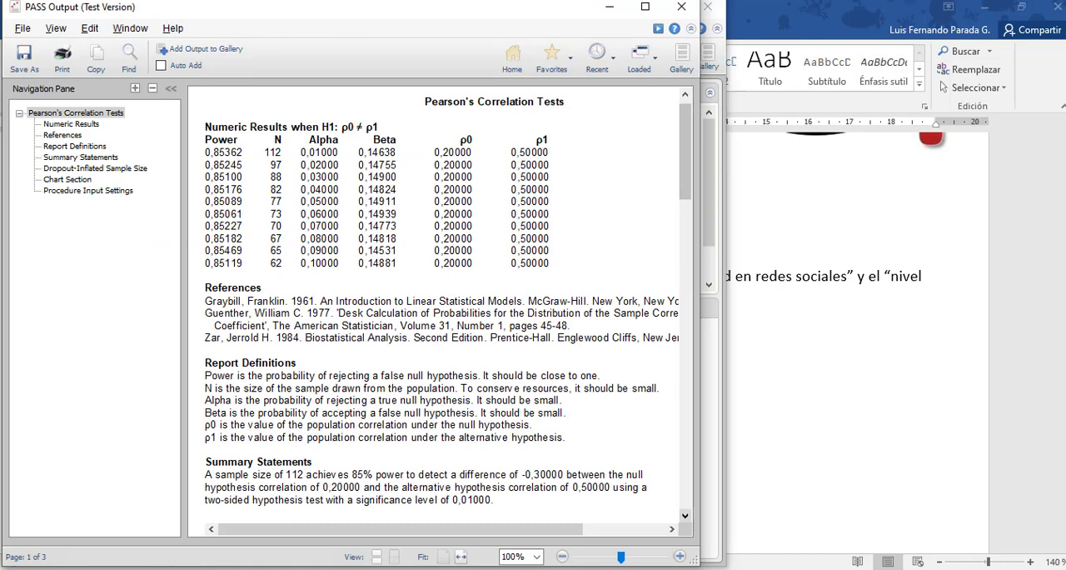
Capture the Numeric Results table from the PASS output as a snip and paste it below the existing results table in Word.
{"action": "left_click", "coordinate": [241, 1]}
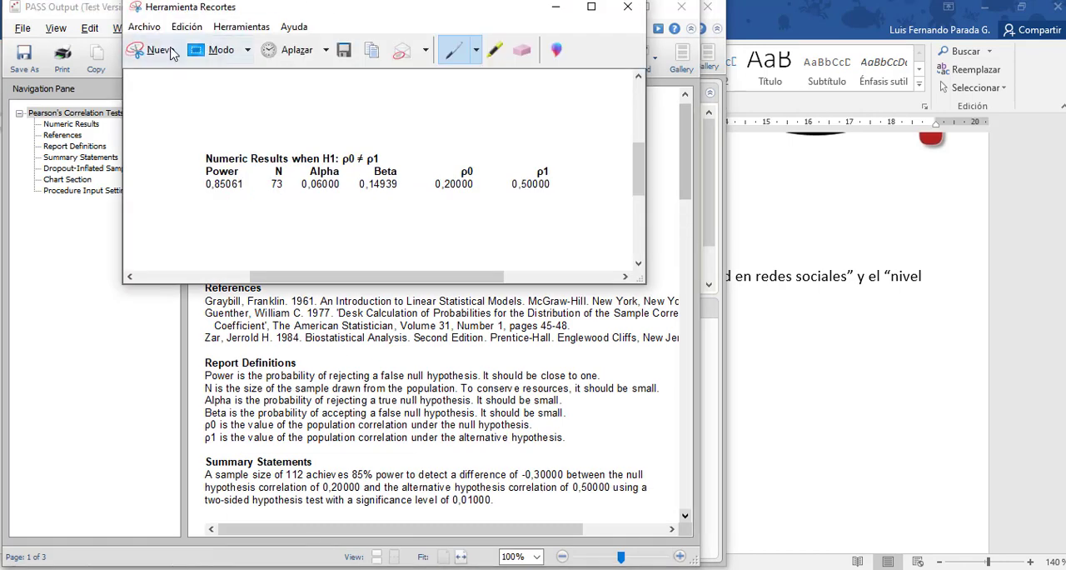
{"action": "left_click", "coordinate": [169, 50]}
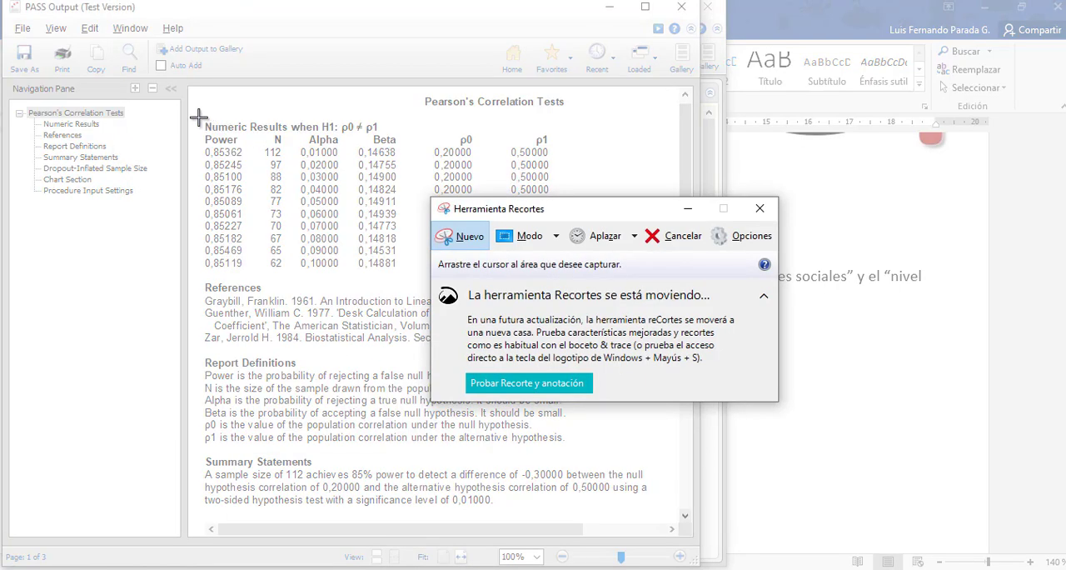
{"action": "left_click_drag", "start_coordinate": [198, 118], "coordinate": [571, 274]}
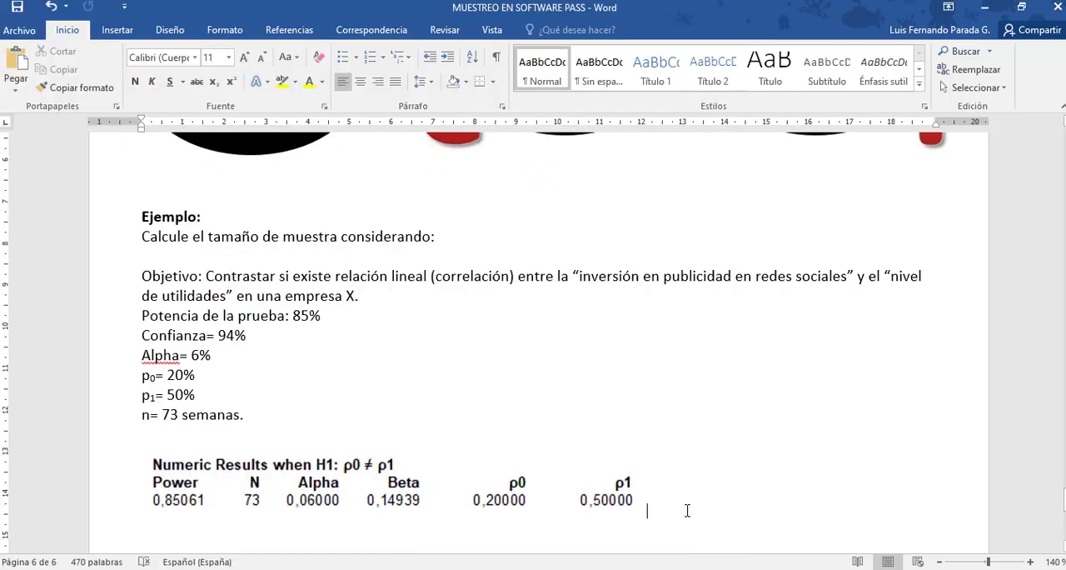
{"action": "key", "text": "Return"}
{"action": "key", "text": "ctrl+v"}
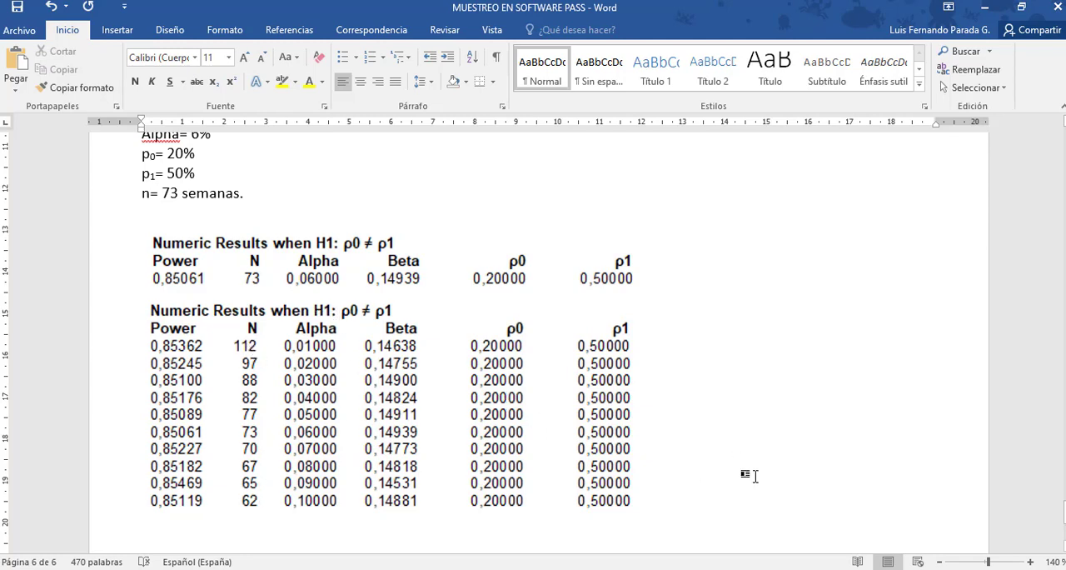
Capture the N versus Alpha chart from the PASS output as a snip and paste it below the new results table in Word.
{"action": "key", "text": "alt+Tab"}
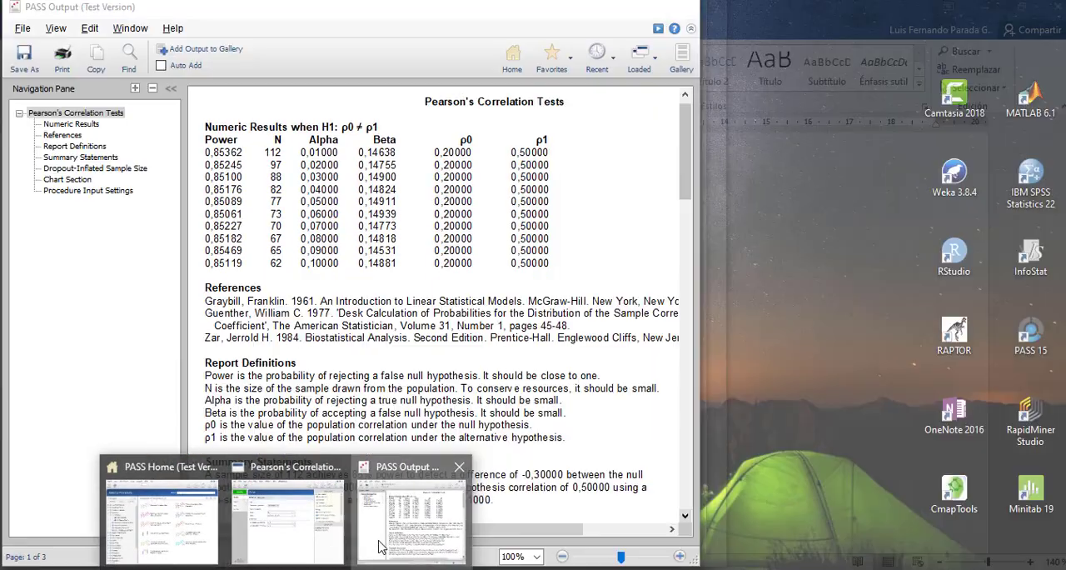
{"action": "left_click", "coordinate": [376, 543]}
{"action": "left_click_drag", "start_coordinate": [688, 136], "coordinate": [694, 360]}
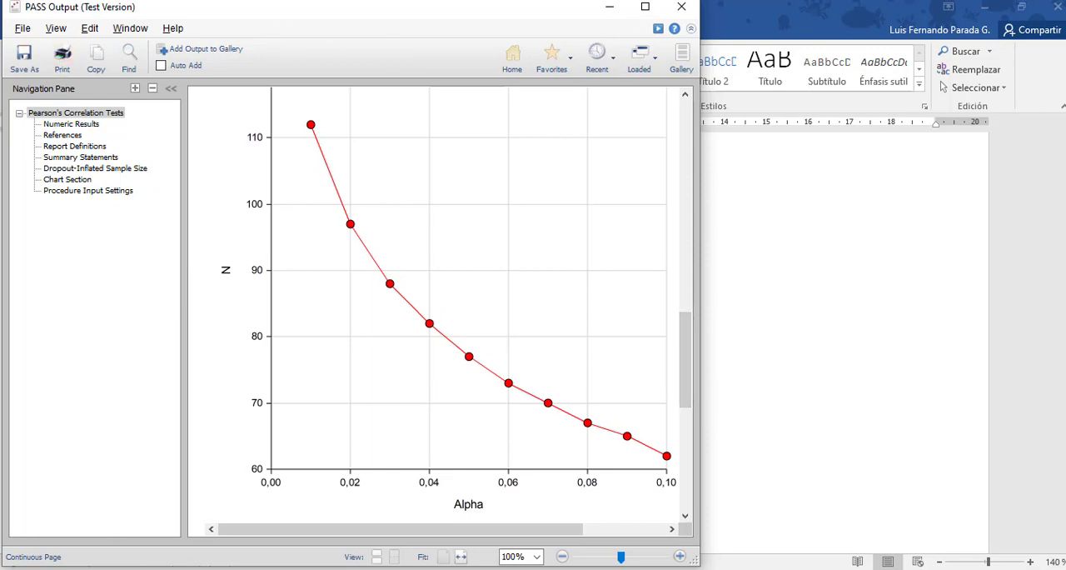
{"action": "key", "text": "alt+Tab"}
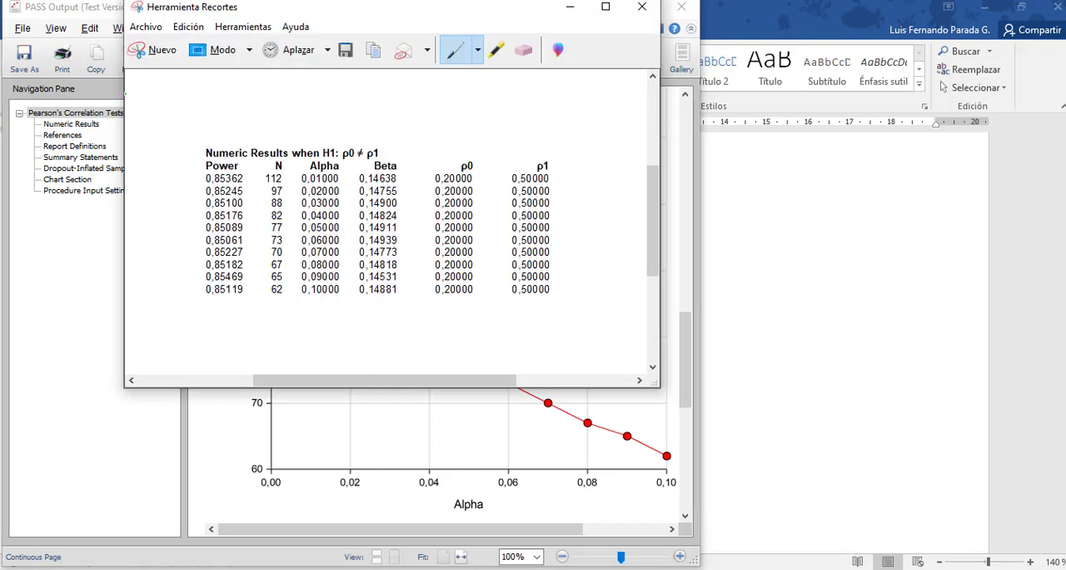
{"action": "left_click", "coordinate": [152, 52]}
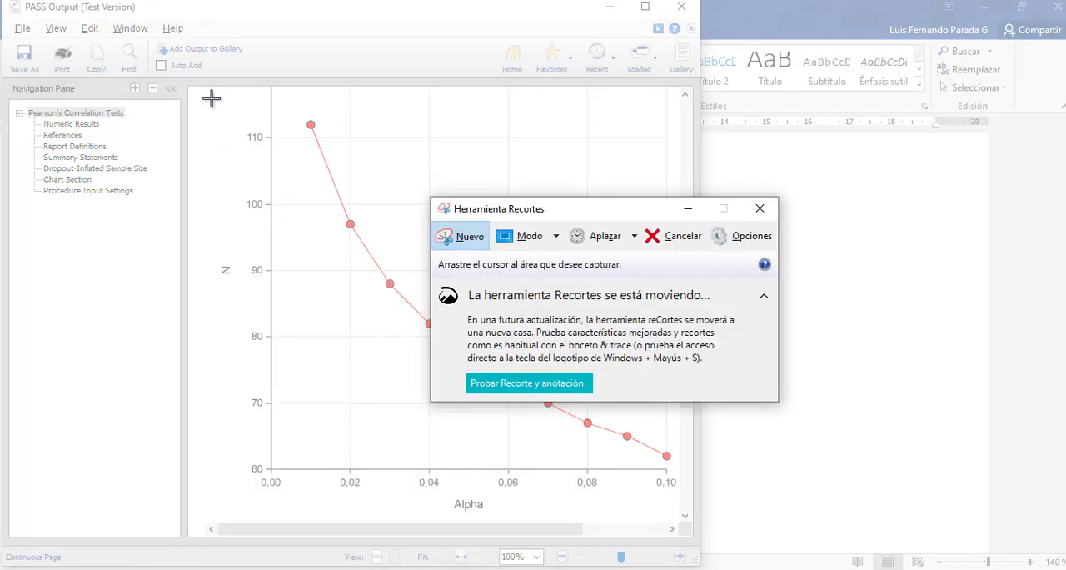
{"action": "left_click_drag", "start_coordinate": [207, 99], "coordinate": [681, 511]}
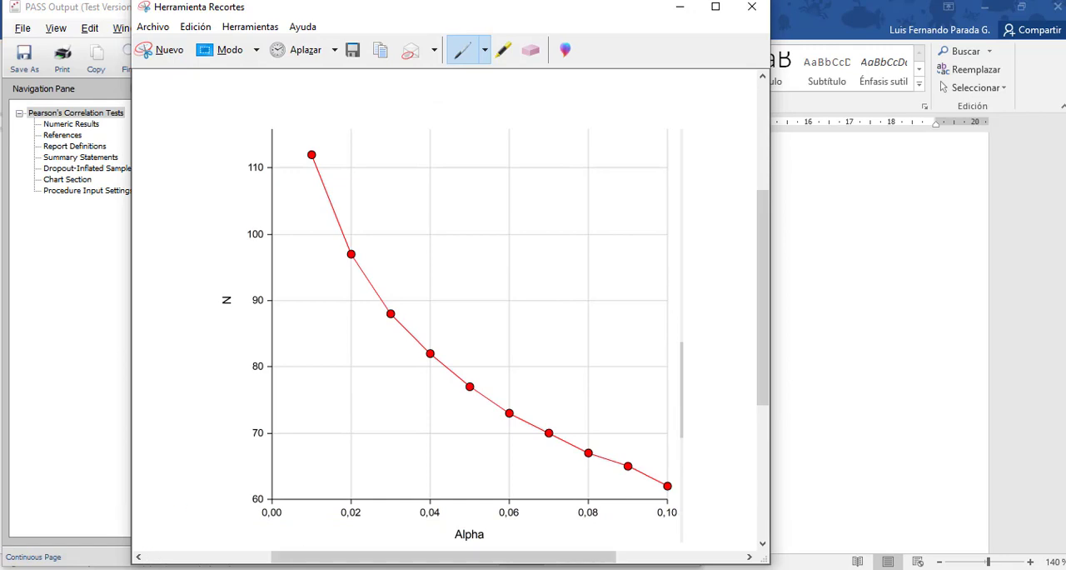
{"action": "left_click", "coordinate": [229, 569]}
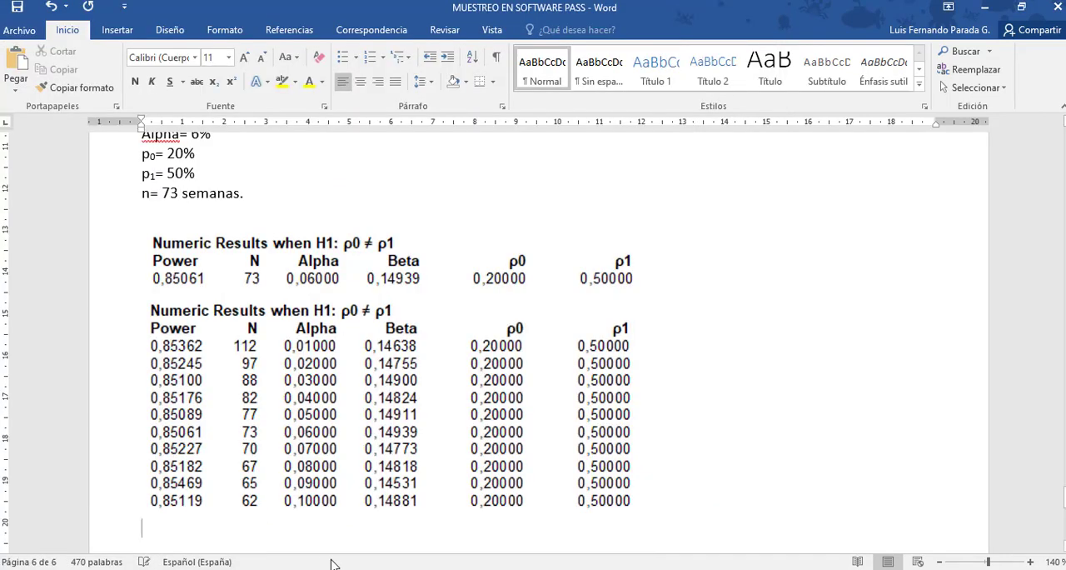
{"action": "key", "text": "ctrl+v"}
Shrink the pasted chart to about 12 cm wide, then start a new line below it and save the document.
{"action": "left_click", "coordinate": [564, 434]}
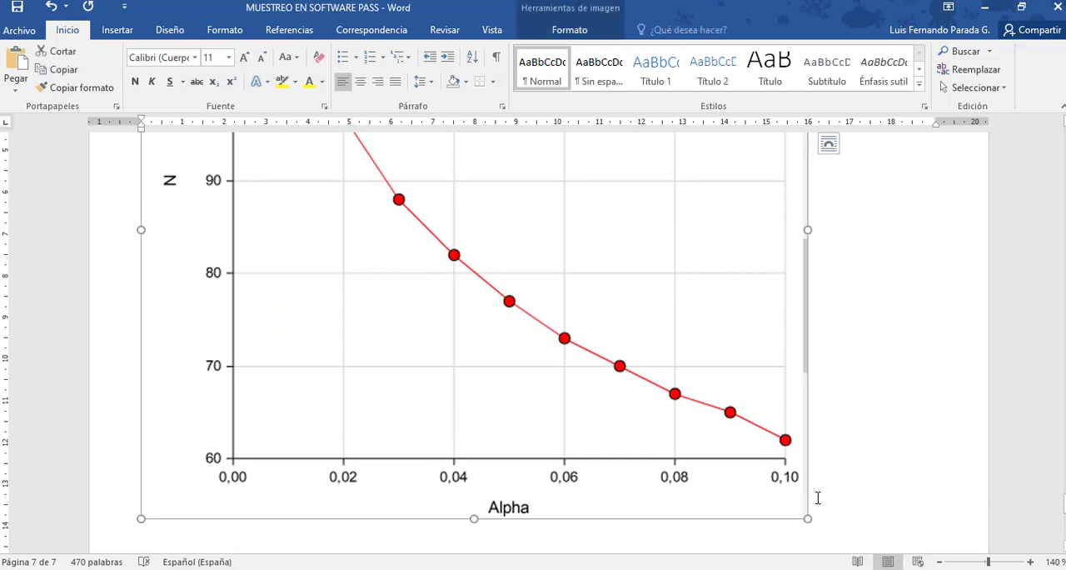
{"action": "left_click_drag", "start_coordinate": [812, 512], "coordinate": [633, 359]}
{"action": "left_click", "coordinate": [724, 422]}
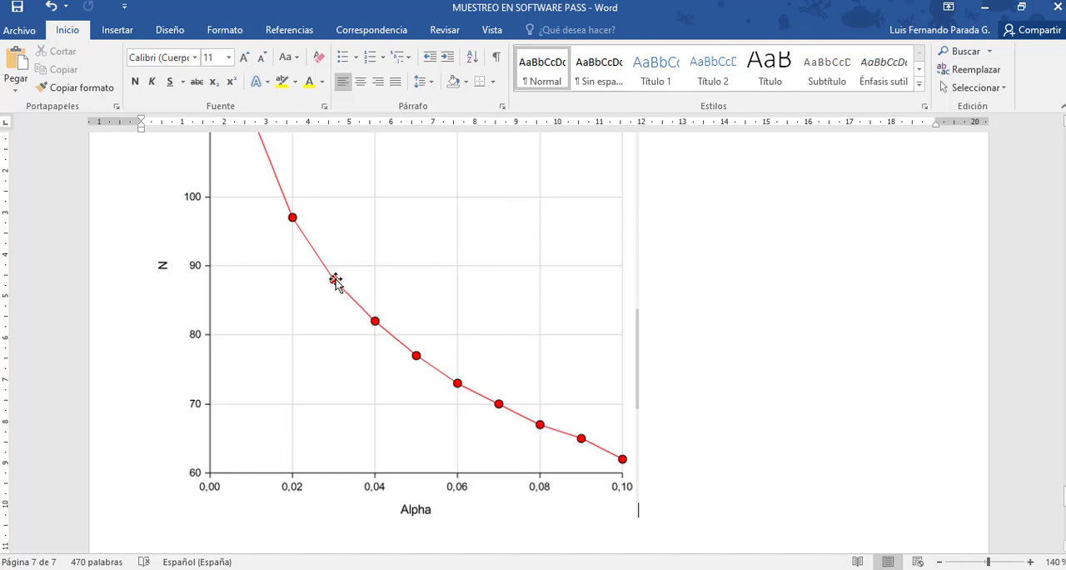
{"action": "key", "text": "Return"}
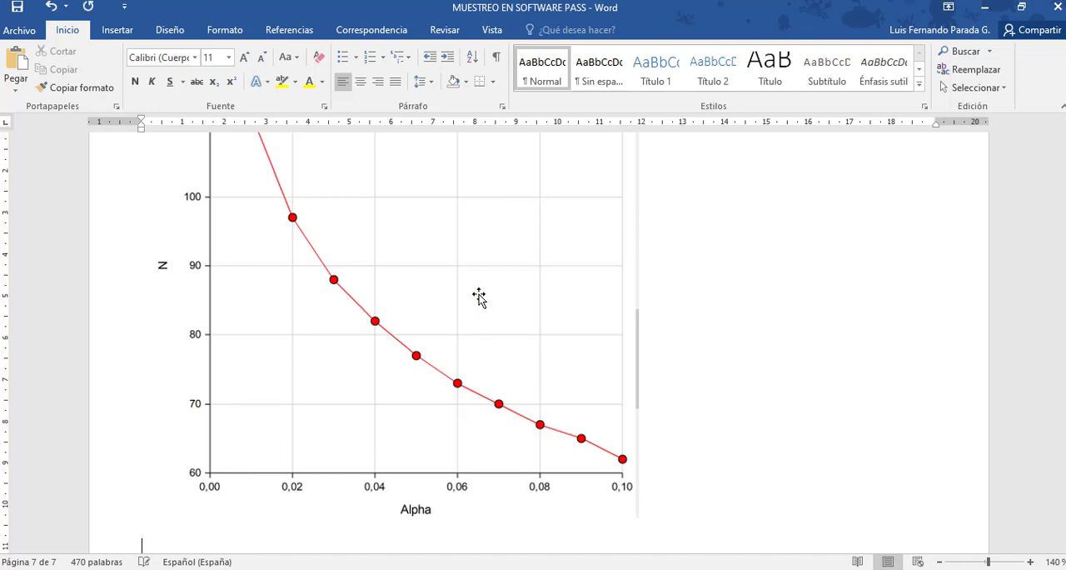
{"action": "left_click", "coordinate": [19, 10]}
Close the PASS output and the Pearson's Correlation Tests procedure, and show PASS Home maximized.
{"action": "mouse_move", "coordinate": [286, 566]}
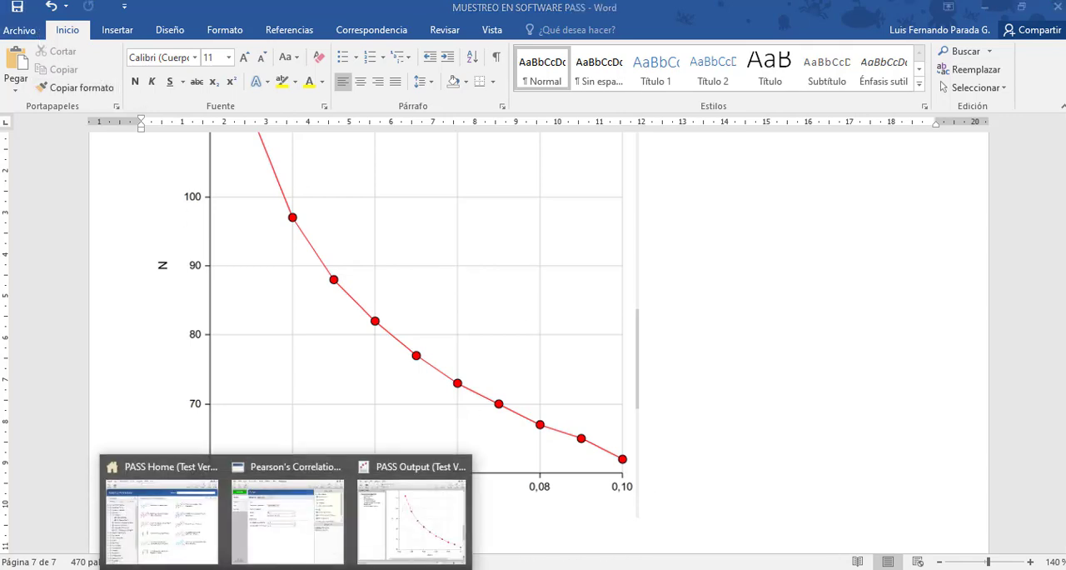
{"action": "left_click", "coordinate": [462, 466]}
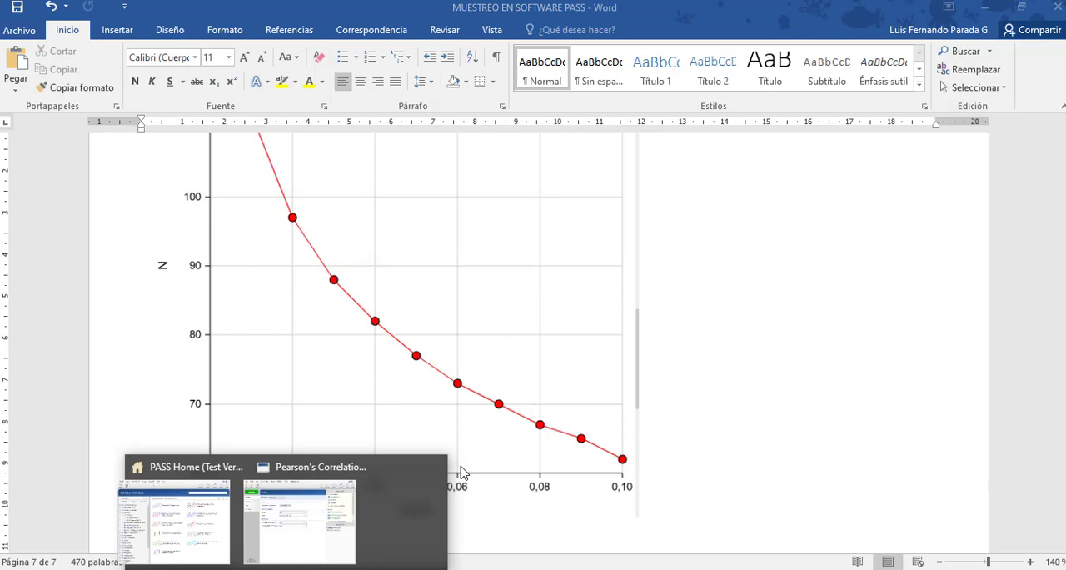
{"action": "left_click", "coordinate": [402, 466]}
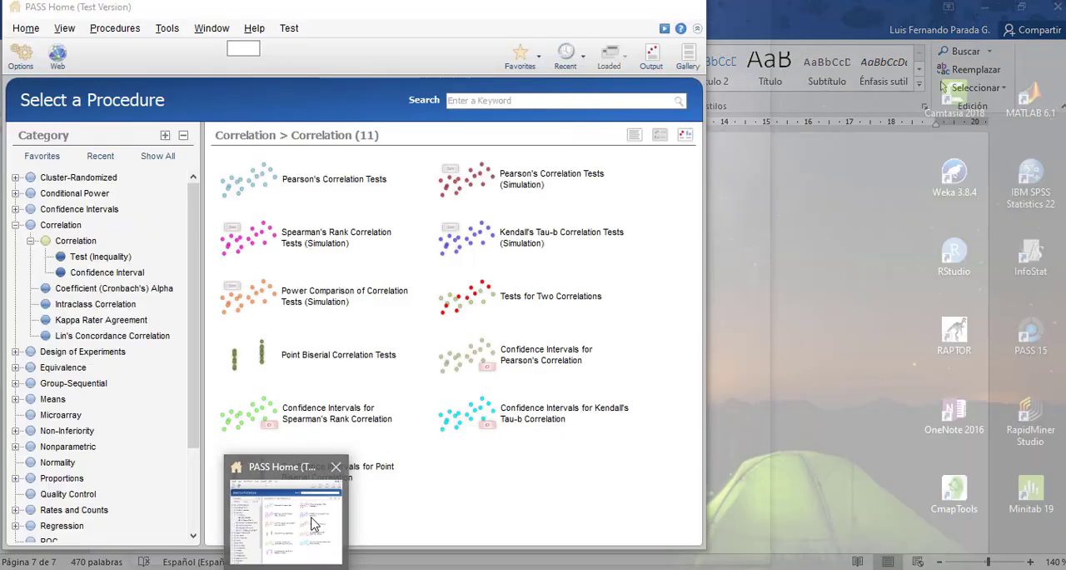
{"action": "left_click", "coordinate": [315, 523]}
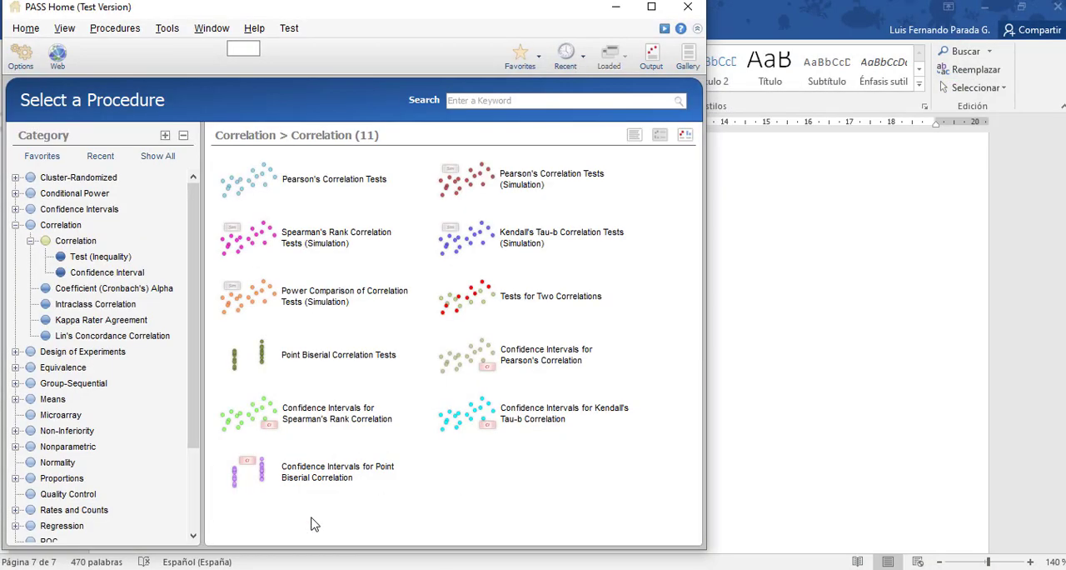
{"action": "left_click", "coordinate": [653, 8]}
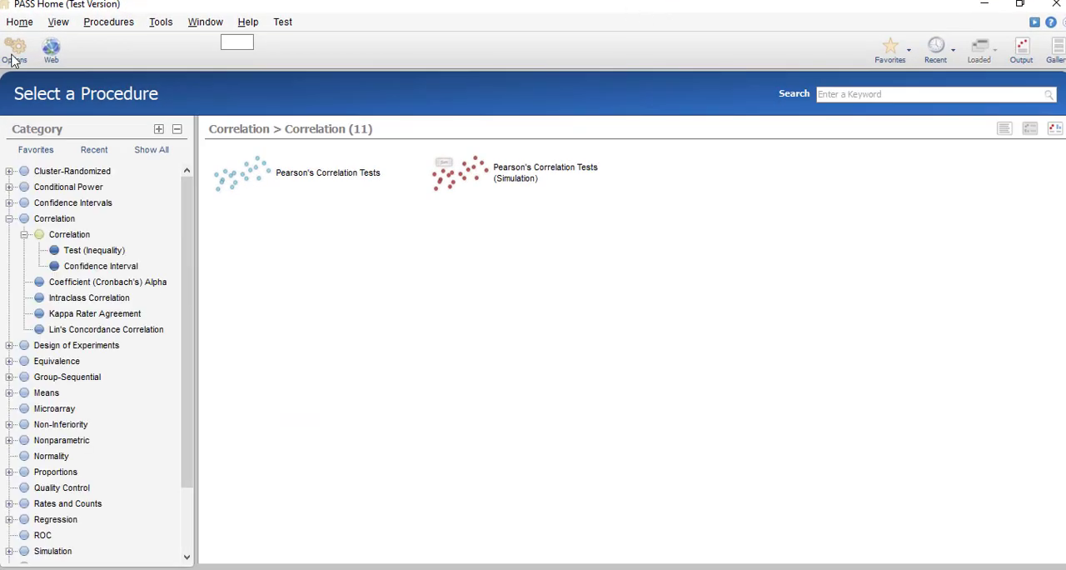
Collapse the Correlation category and browse the Quality Control, Regression and Cluster-Randomized procedures.
{"action": "left_click", "coordinate": [9, 219]}
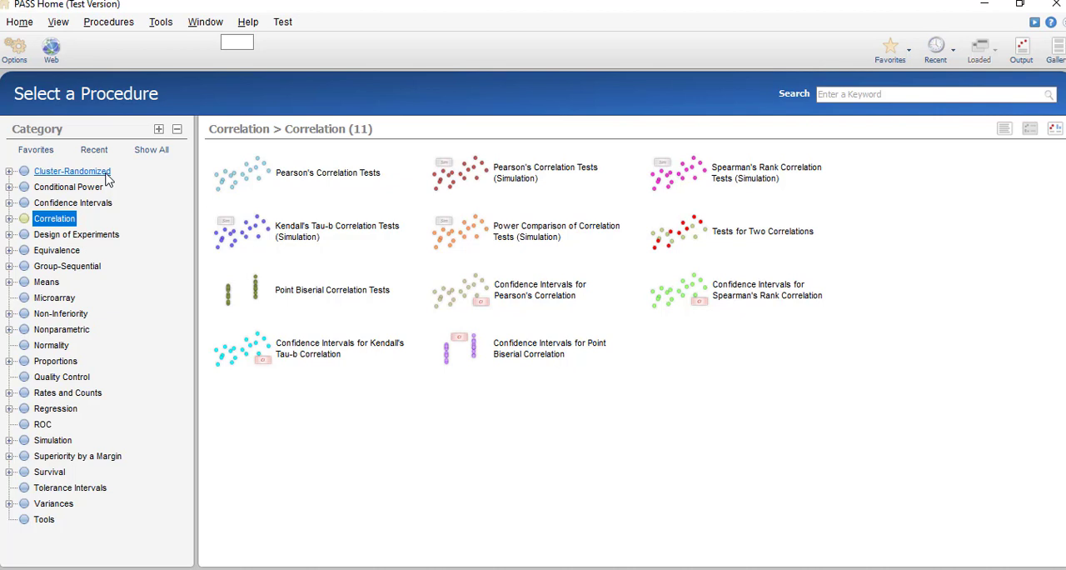
{"action": "left_click", "coordinate": [58, 380]}
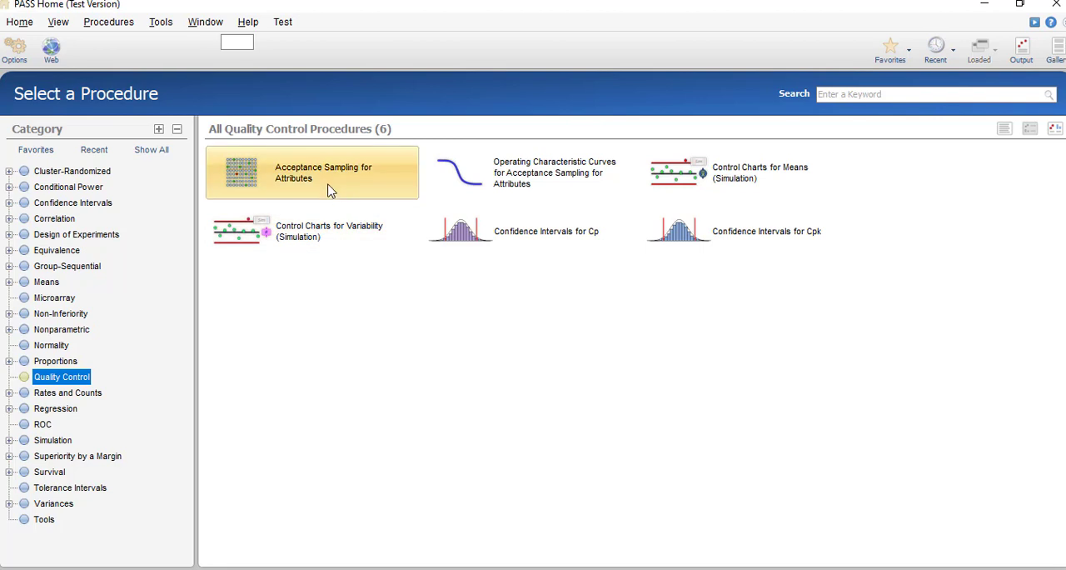
{"action": "left_click", "coordinate": [60, 409]}
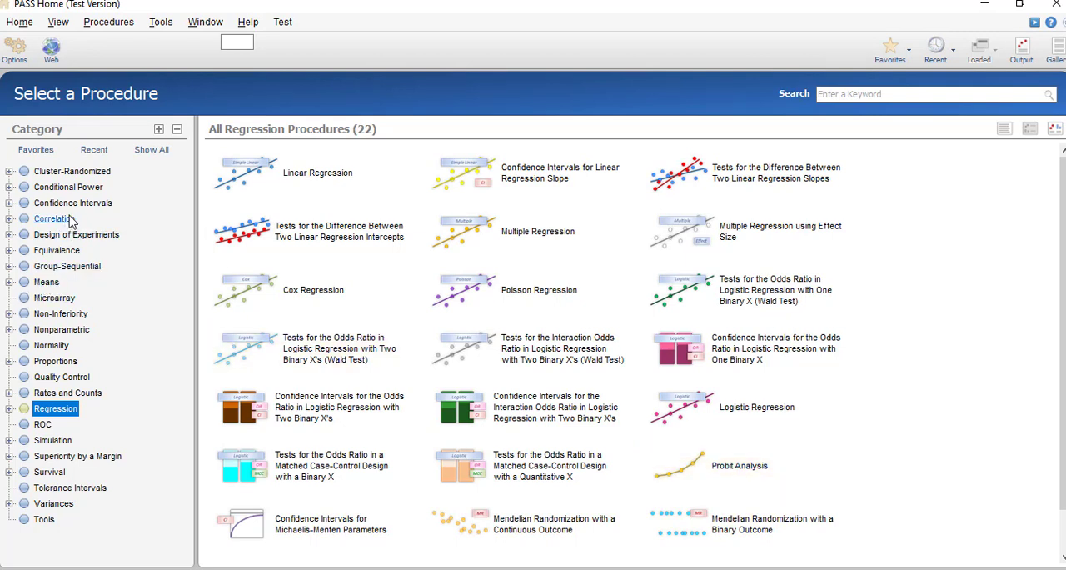
{"action": "left_click", "coordinate": [58, 172]}
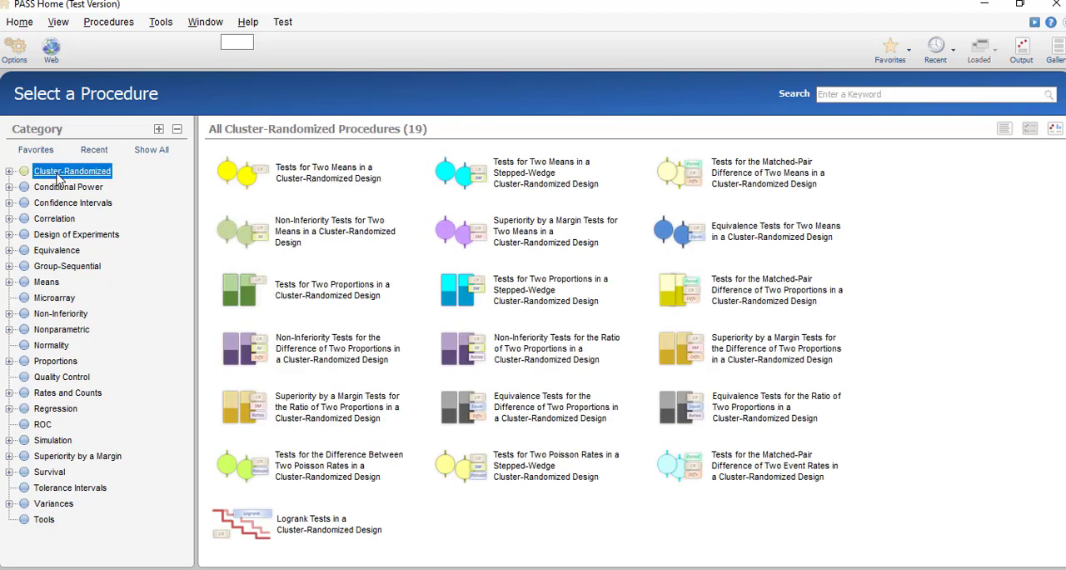